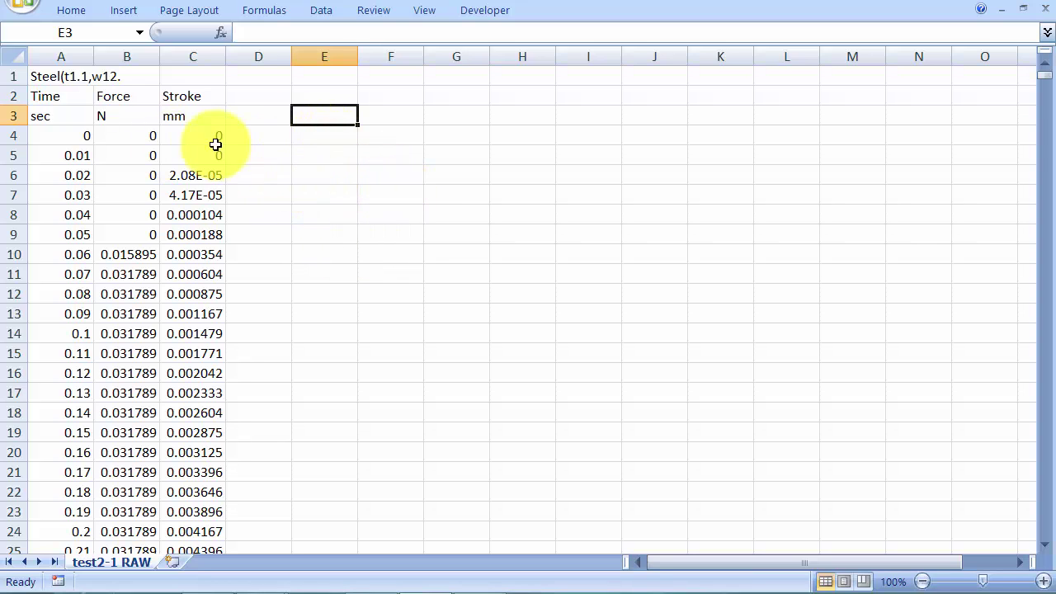
Step: Examine the Time, Force and Stroke readings in the first rows of the test2-1 RAW sheet
click(43, 150)
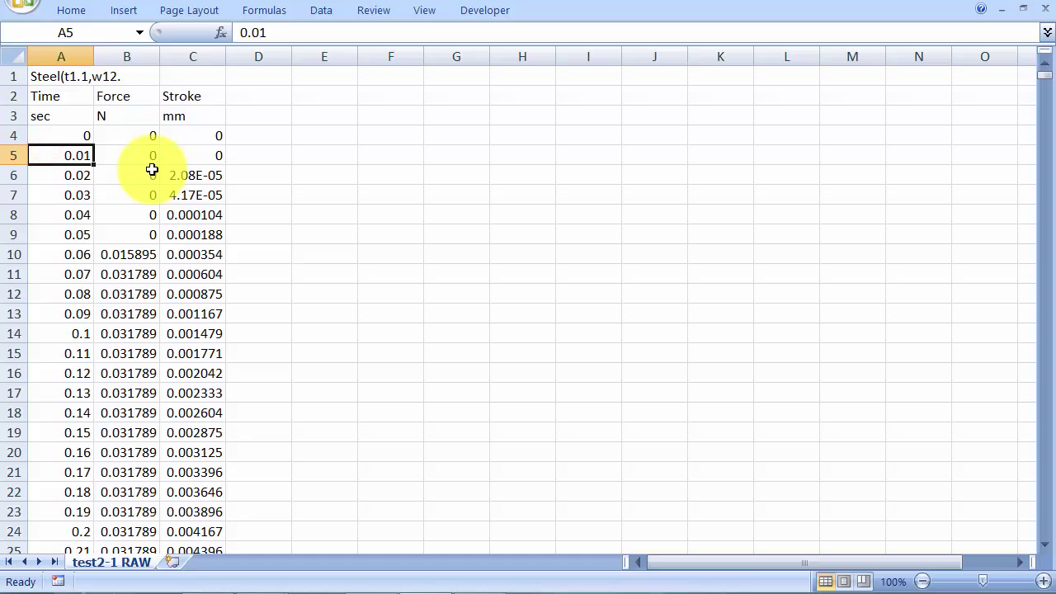
key(Right)
key(Right)
scroll(153, 170, down, 18)
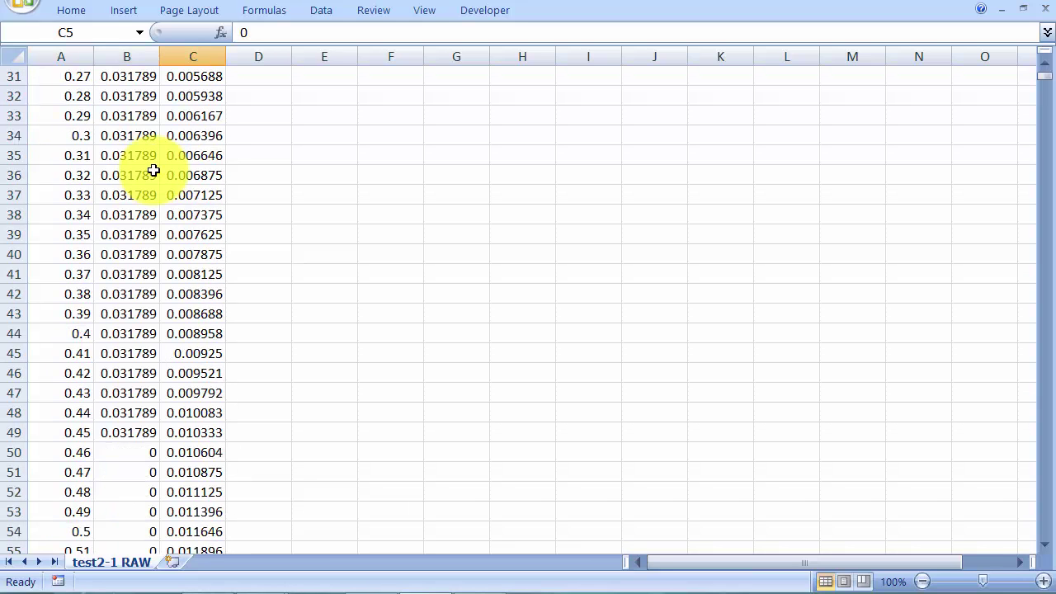
scroll(155, 171, up, 18)
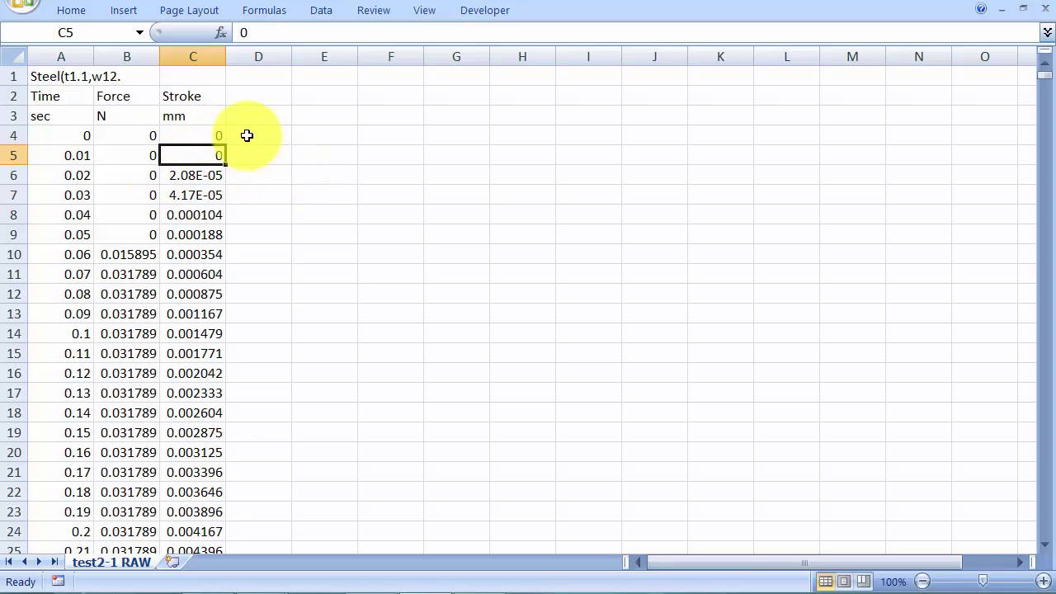
click(63, 130)
scroll(202, 206, down, 6)
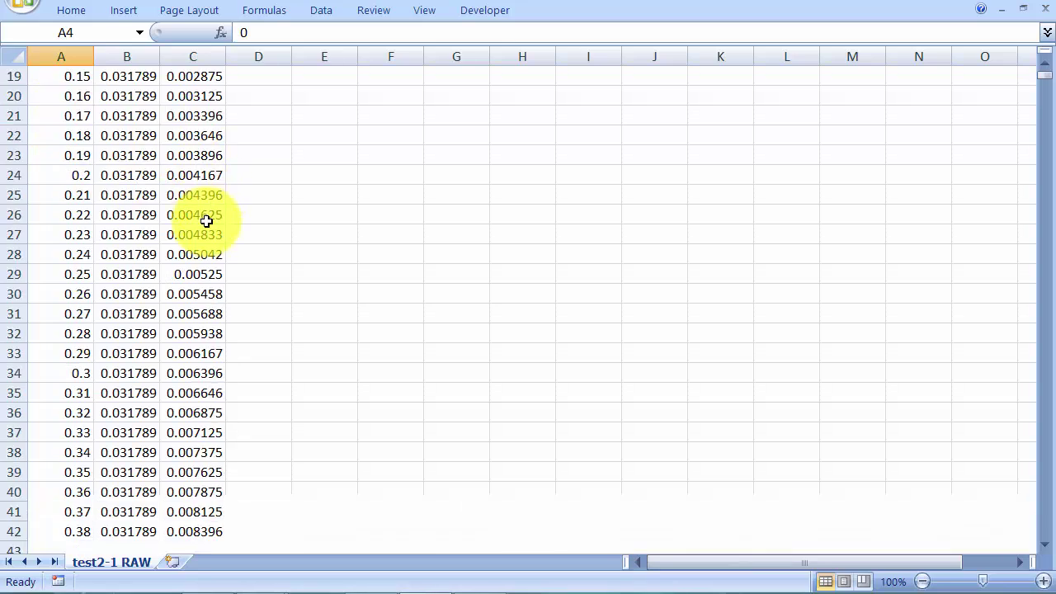
scroll(206, 221, down, 20)
scroll(208, 248, up, 15)
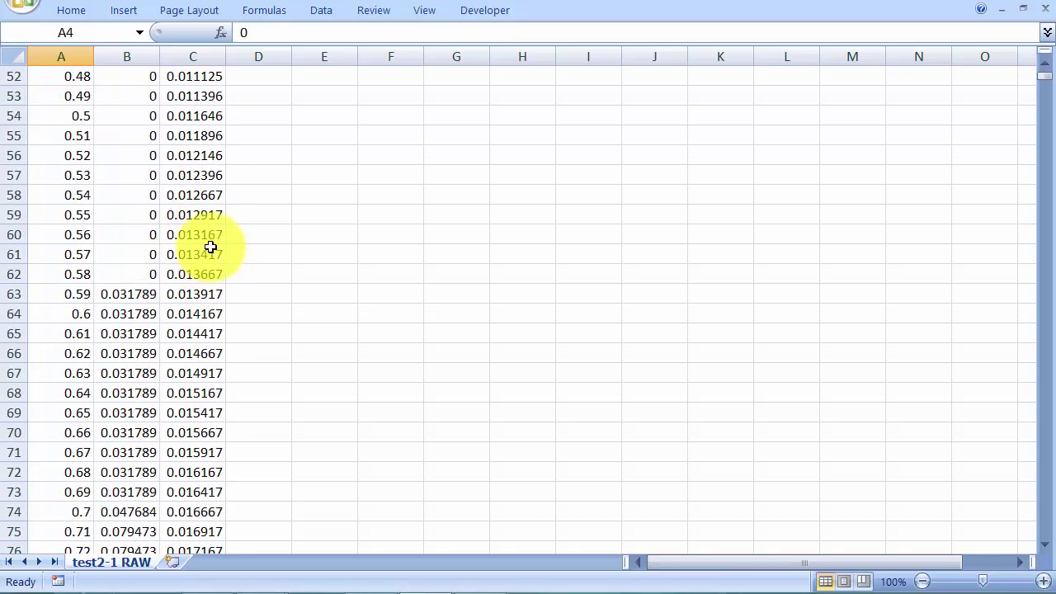
scroll(209, 248, up, 14)
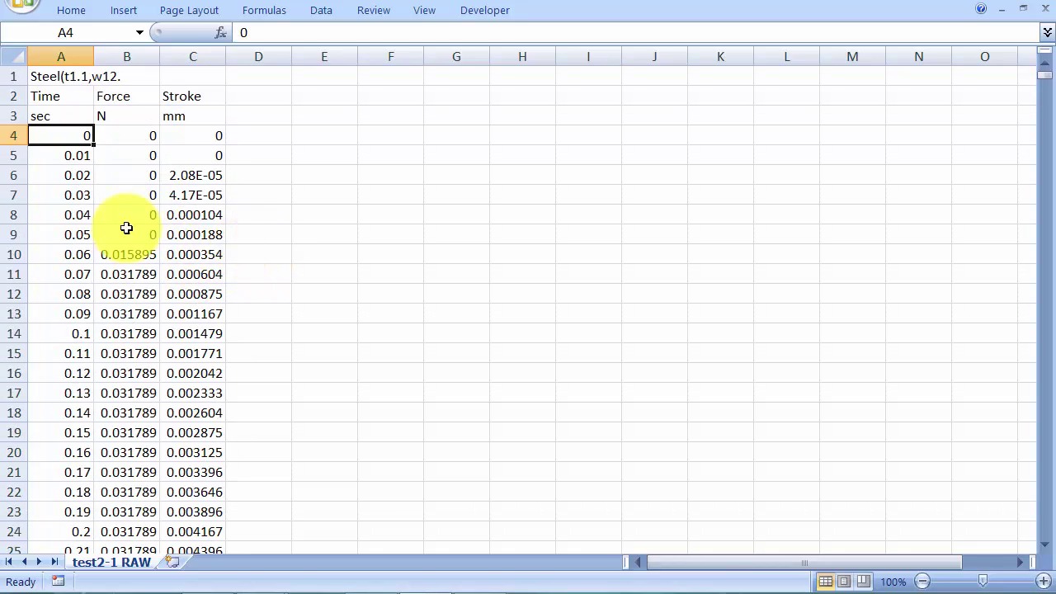
click(83, 177)
click(146, 136)
drag(63, 177, 59, 334)
click(335, 272)
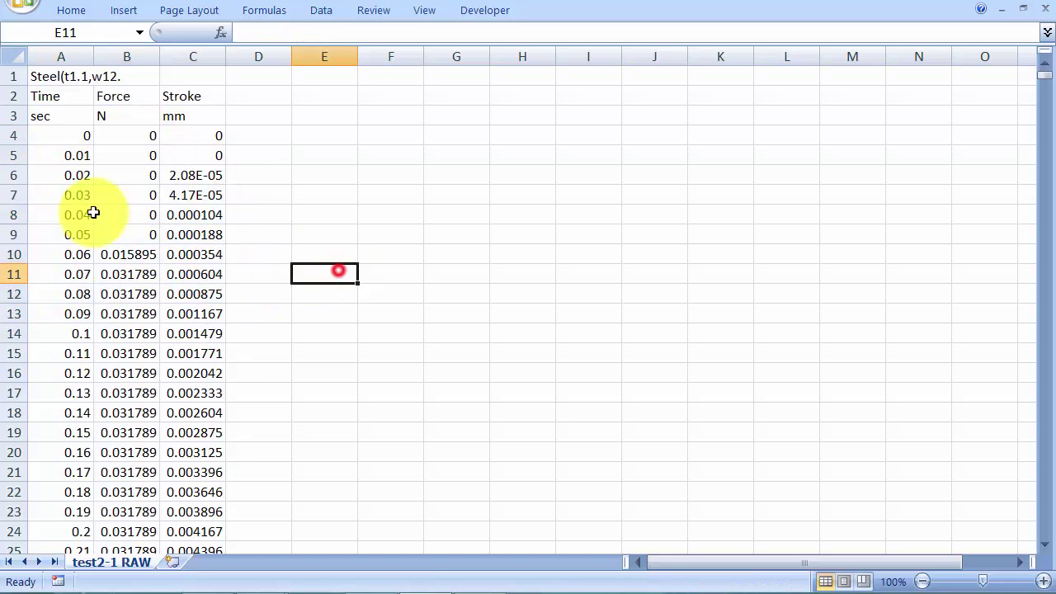
Step: Check the last row of the Time, Force and Stroke data, and return to the start of the sheet
click(66, 137)
key(Up)
key(Down)
key(ctrl+Down)
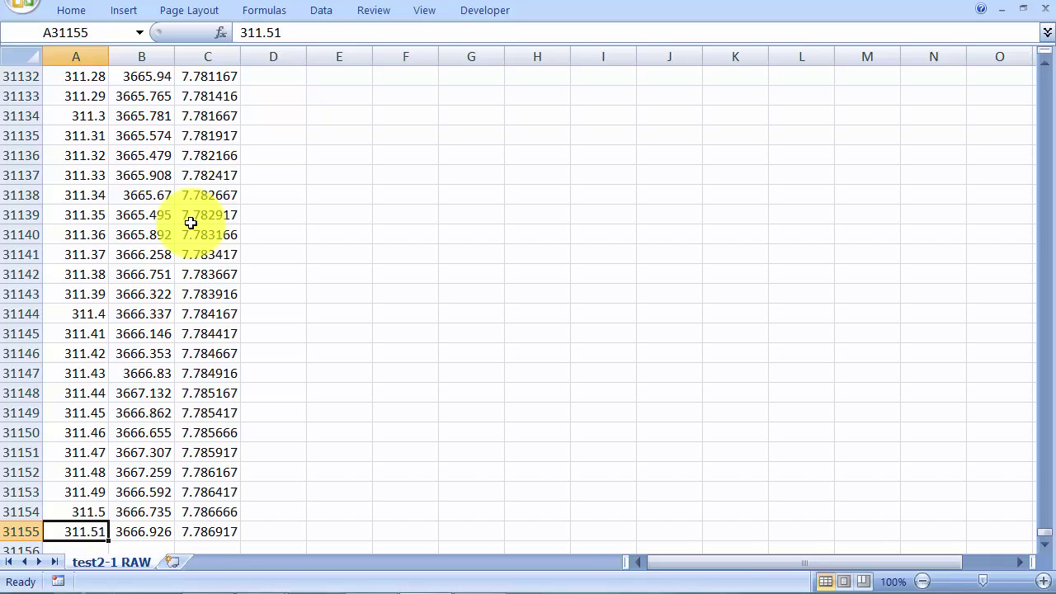
key(Right)
key(Right)
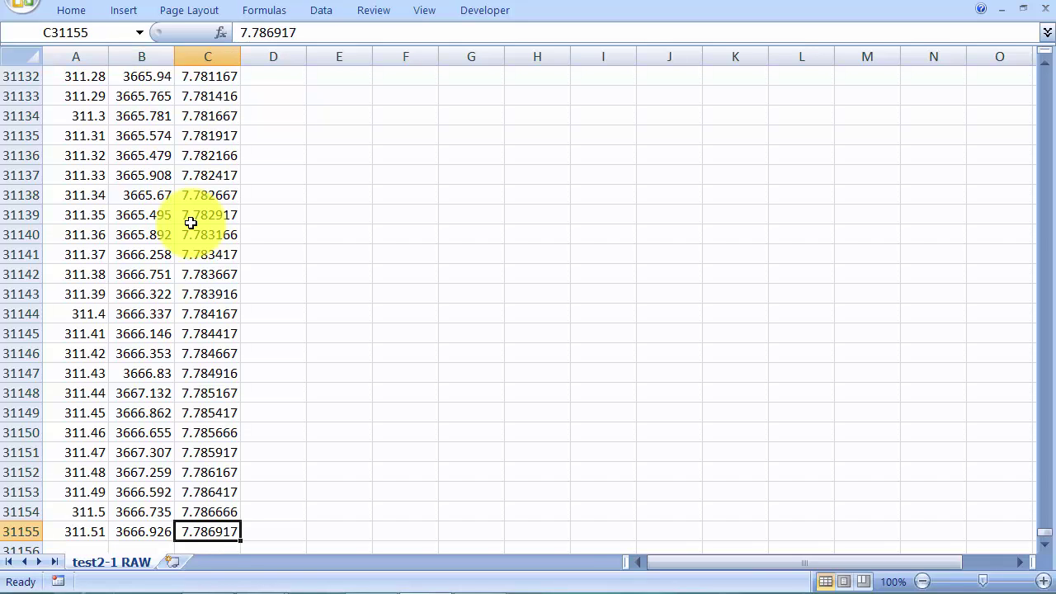
key(Up)
key(Down)
key(Left)
key(Left)
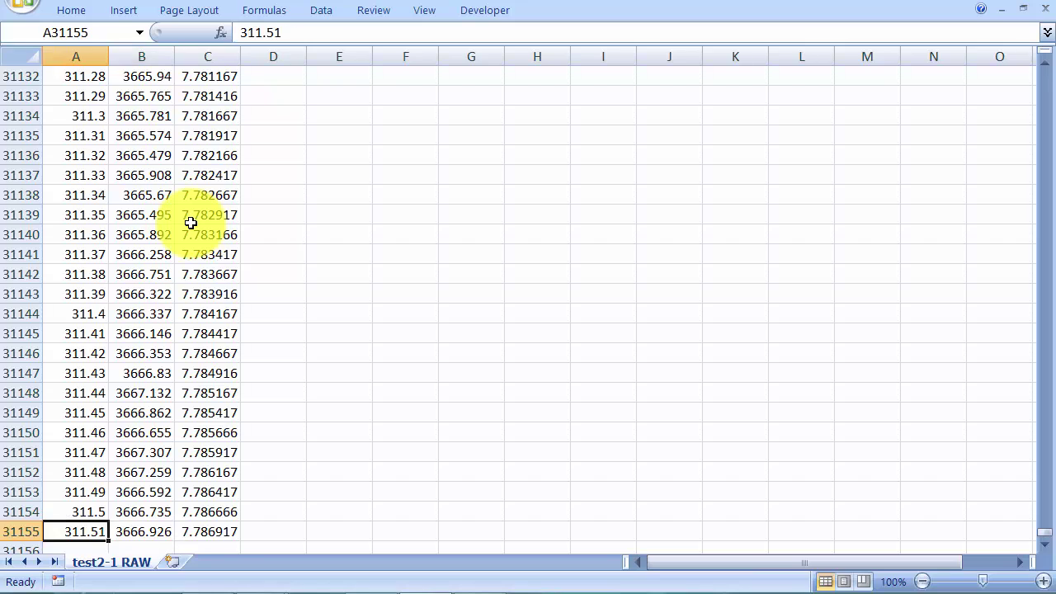
key(ctrl+Home)
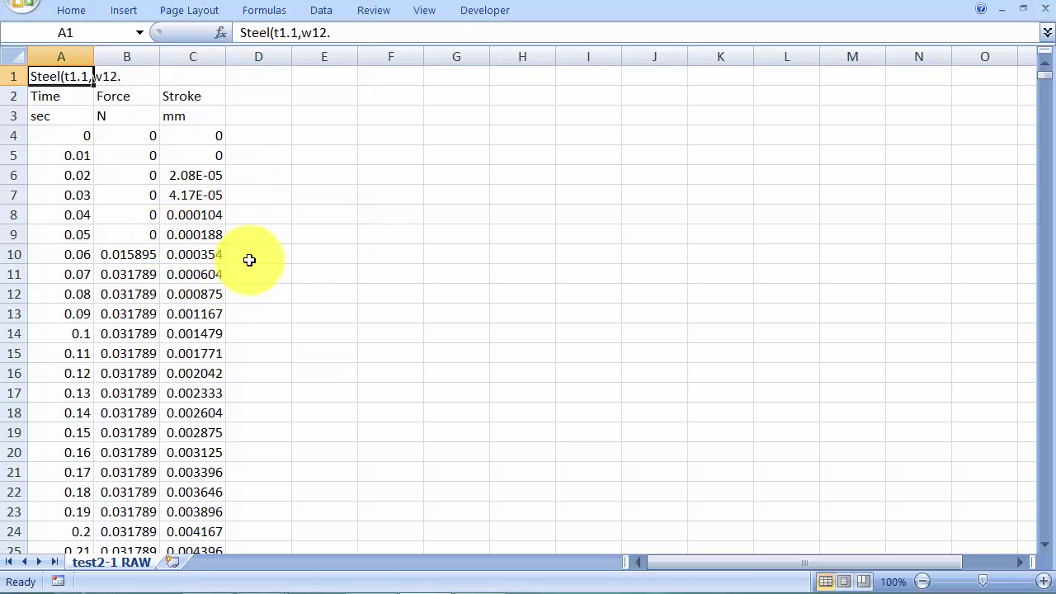
Step: Enter the formula =INDIRECT("B2") in cell E4
click(348, 135)
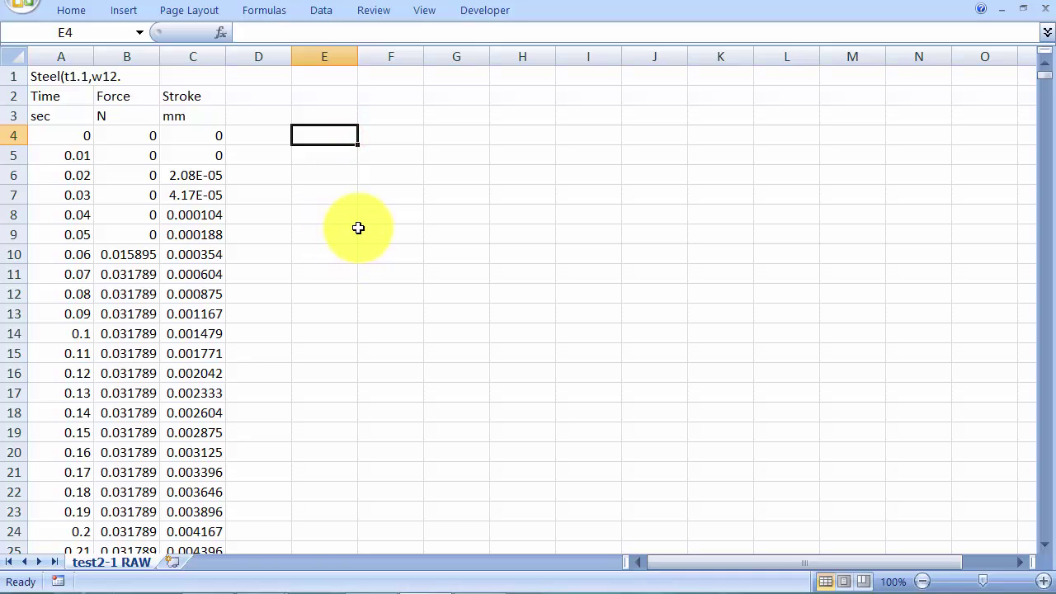
text(=indirect)
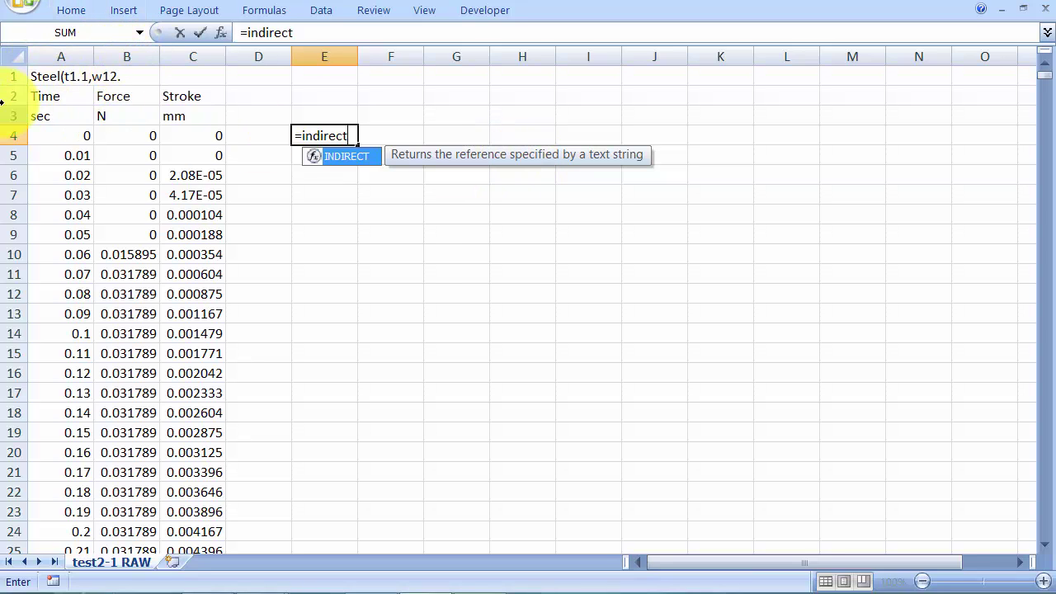
text(("B2)
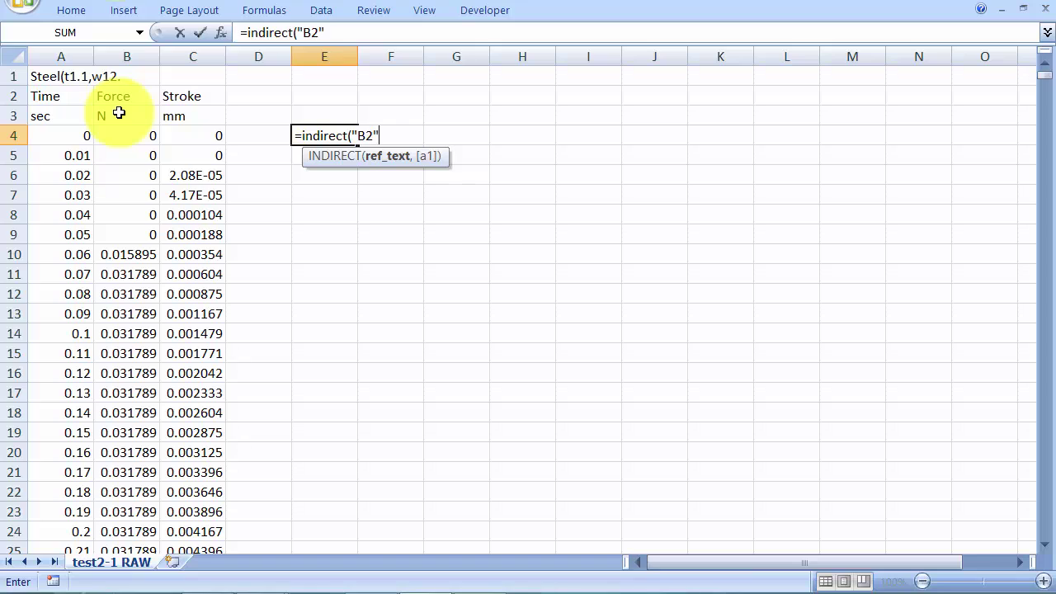
key(Return)
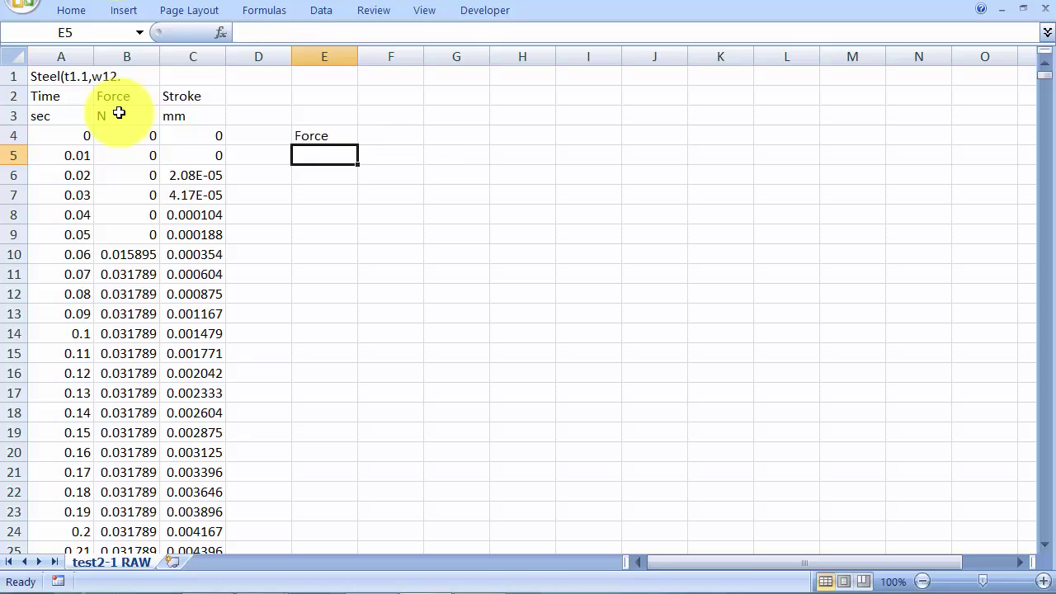
key(Up)
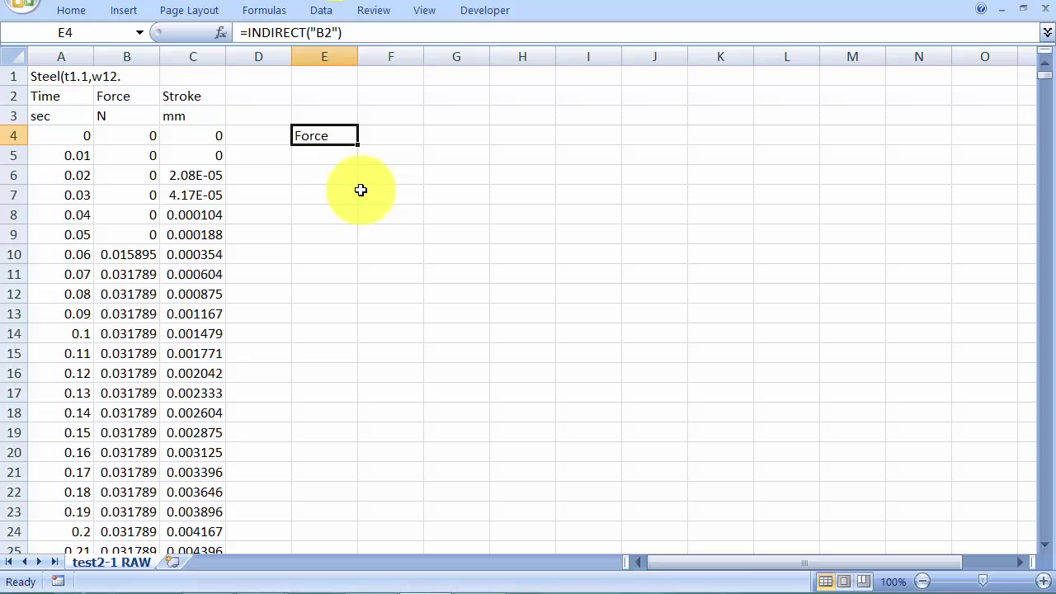
Step: Clear the INDIRECT formula from cell E4
click(64, 255)
click(80, 195)
click(75, 135)
click(321, 129)
click(273, 117)
click(274, 130)
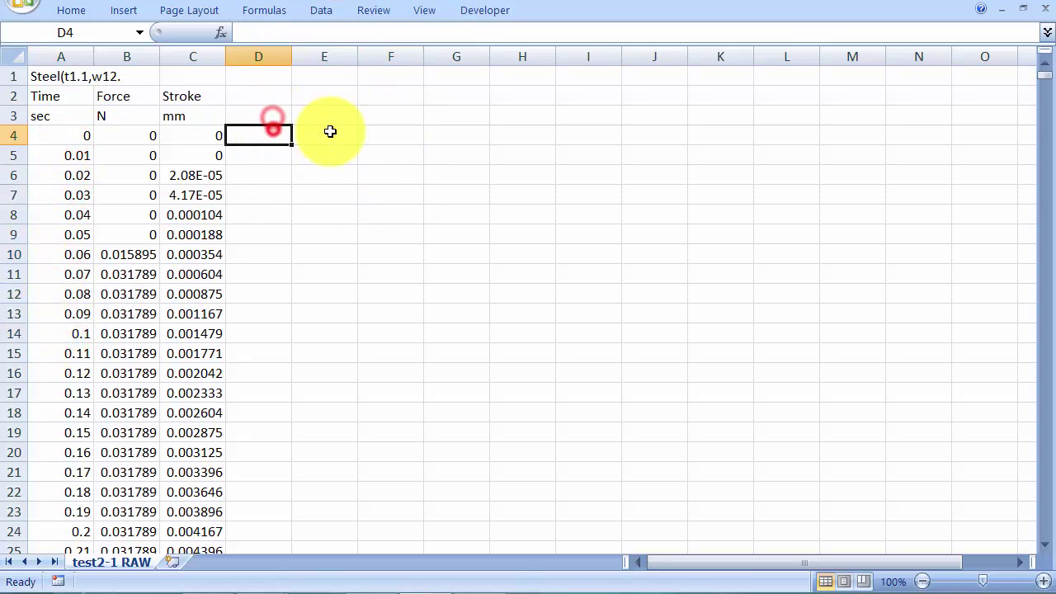
click(322, 134)
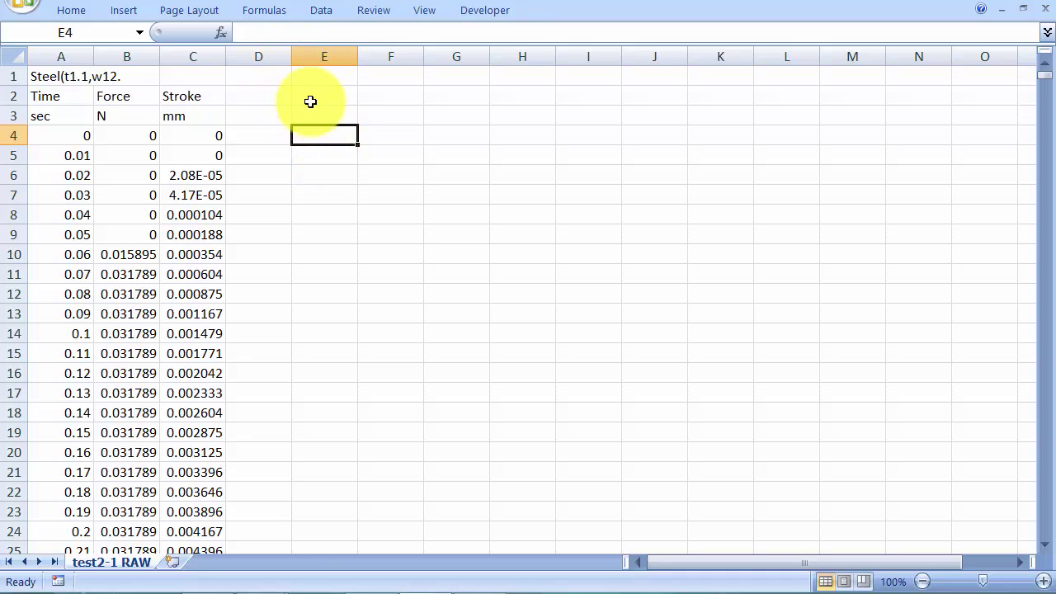
Step: Enter the heading Numbers in cell E3 and start a number sequence below it from 1 in E4
key(Down)
key(Up)
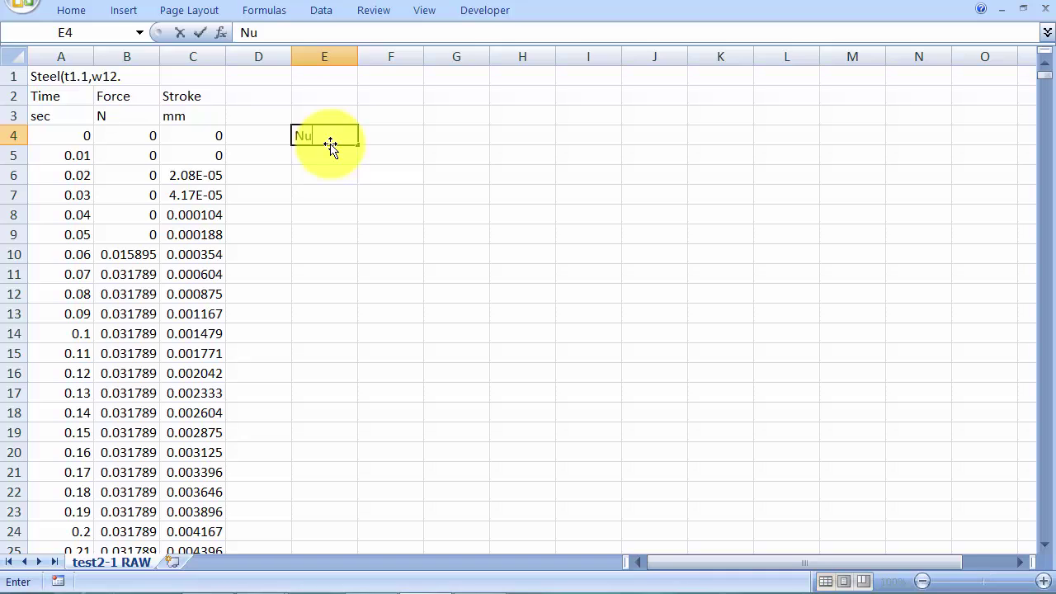
key(Up)
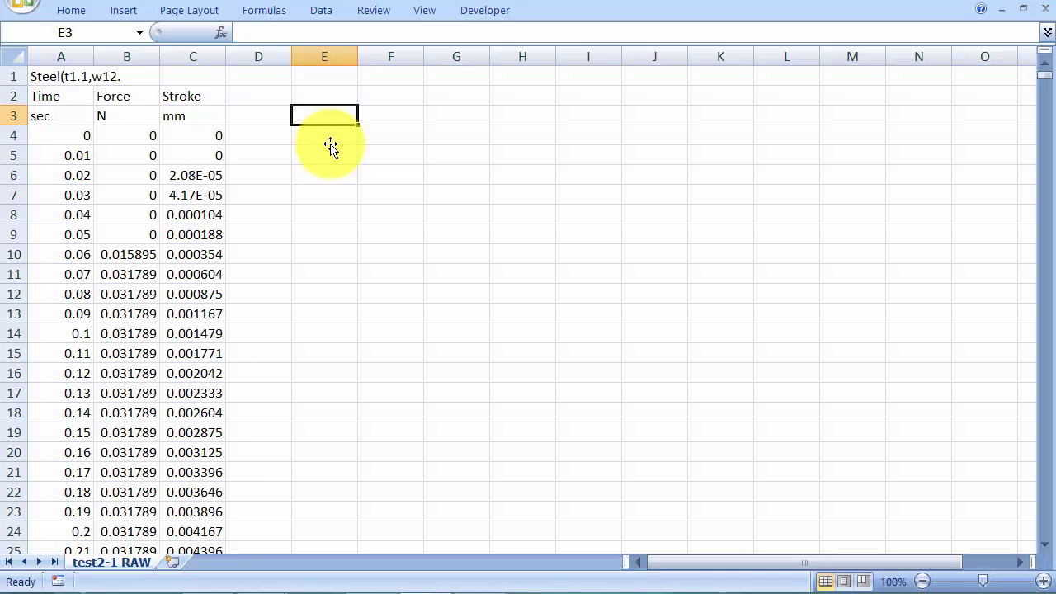
text(Numbers)
key(Return)
text(1 2 3)
key(Return)
text(4)
key(Return)
Step: Extend the consecutive number series down column E by filling it past the first screen of rows
drag(322, 176, 355, 523)
scroll(368, 438, down, 4)
drag(355, 283, 348, 541)
scroll(429, 325, up, 9)
Step: Compare the sequence numbers in column E with their worksheet rows, including rows 10 and 20
click(376, 114)
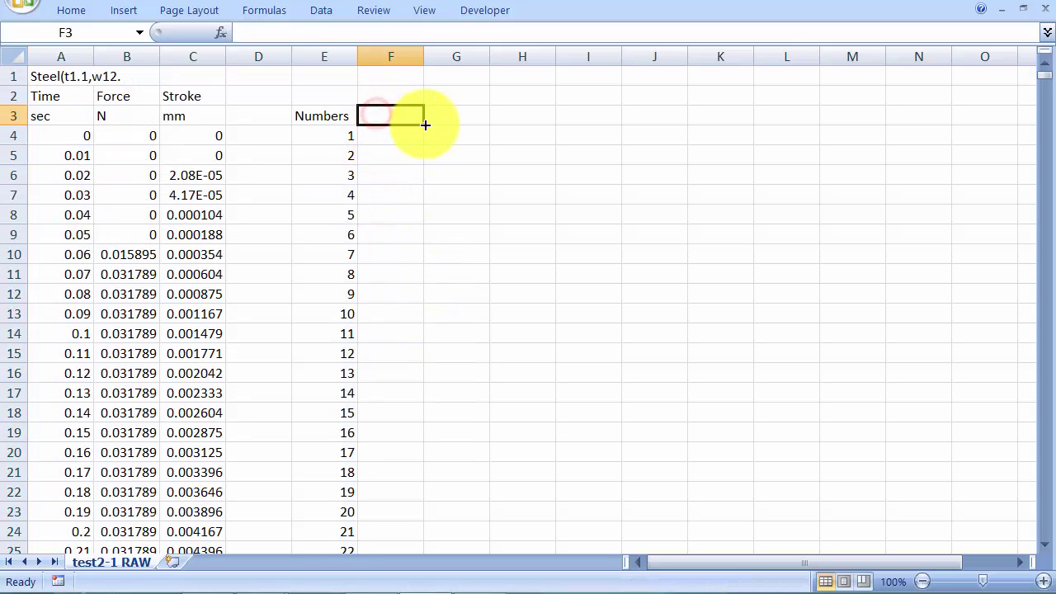
click(386, 89)
click(394, 115)
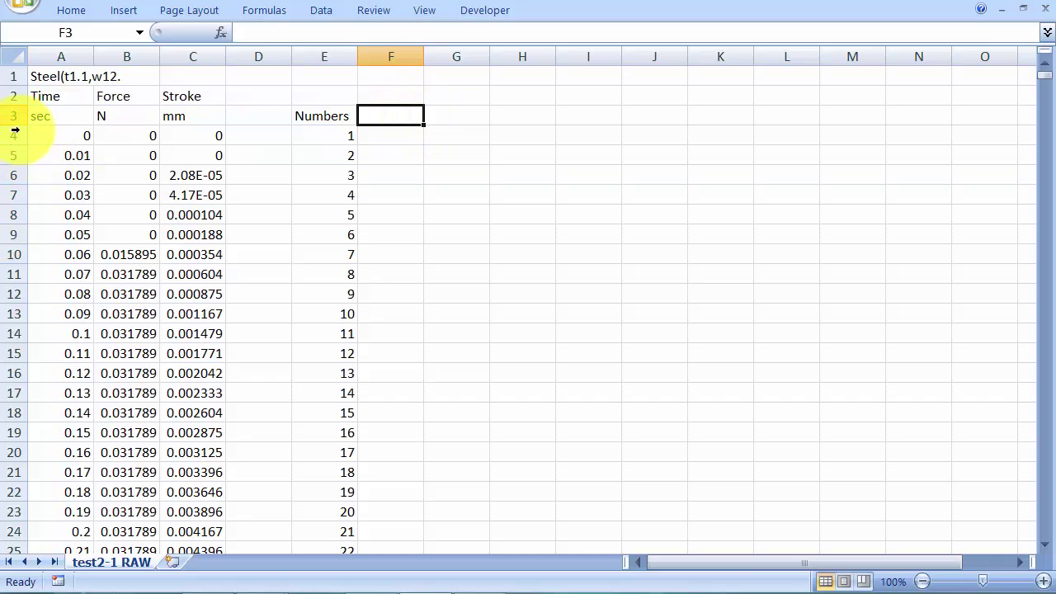
click(334, 135)
click(332, 155)
click(331, 175)
click(332, 134)
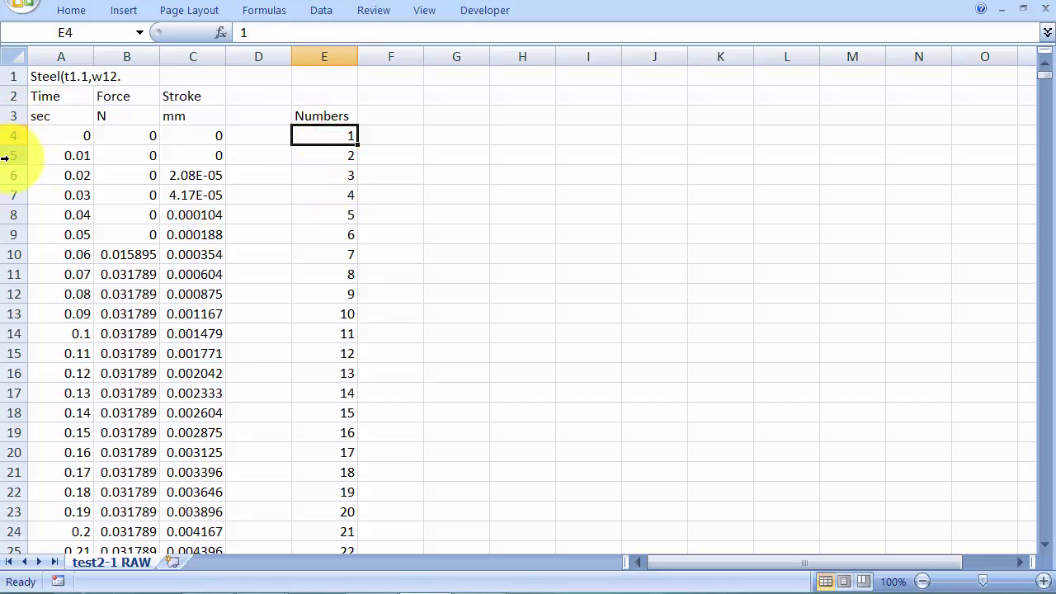
click(14, 254)
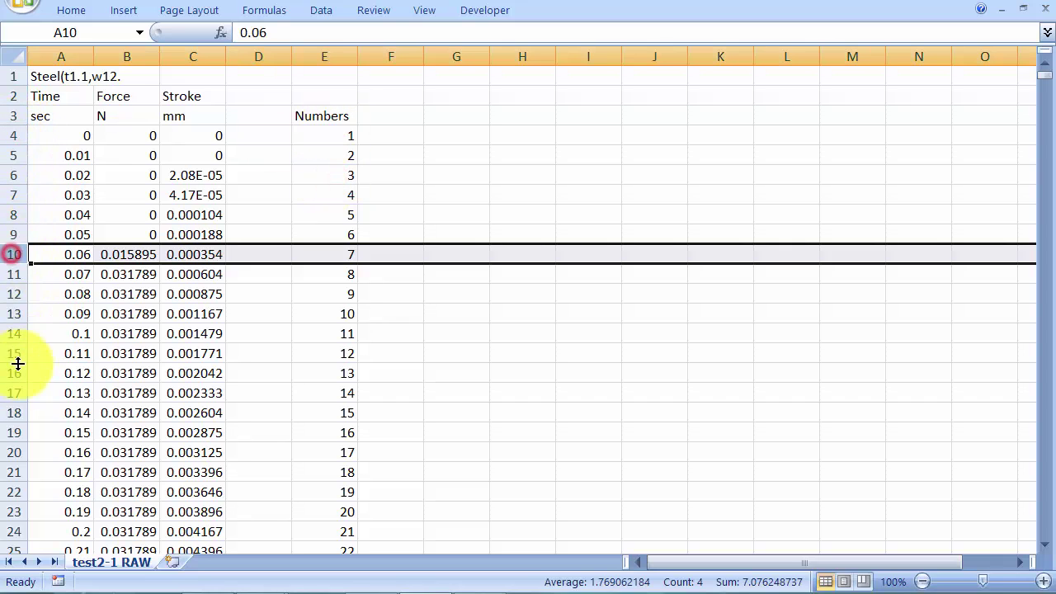
click(14, 452)
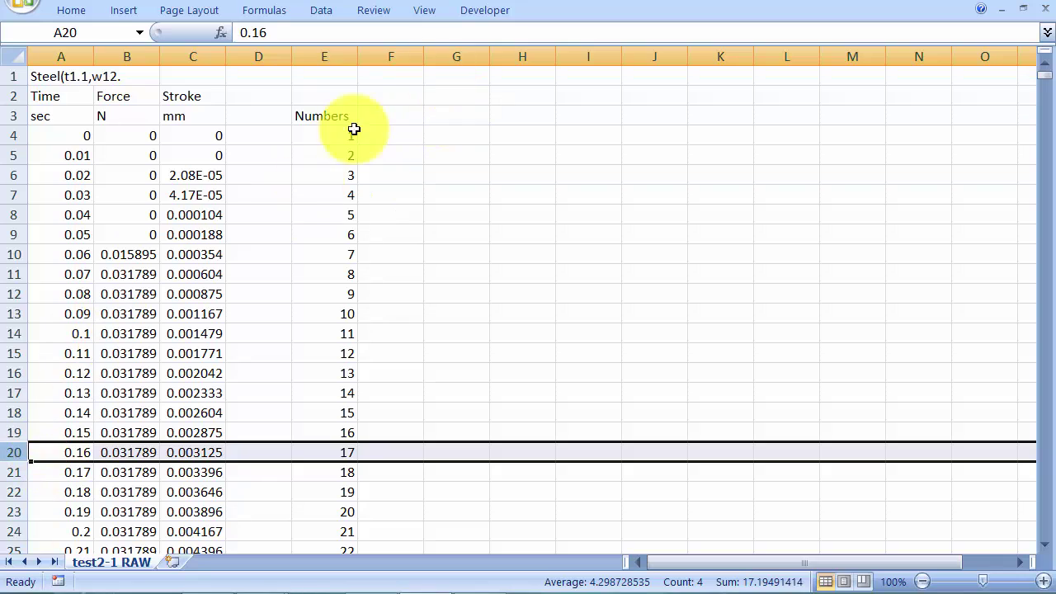
click(401, 118)
click(395, 80)
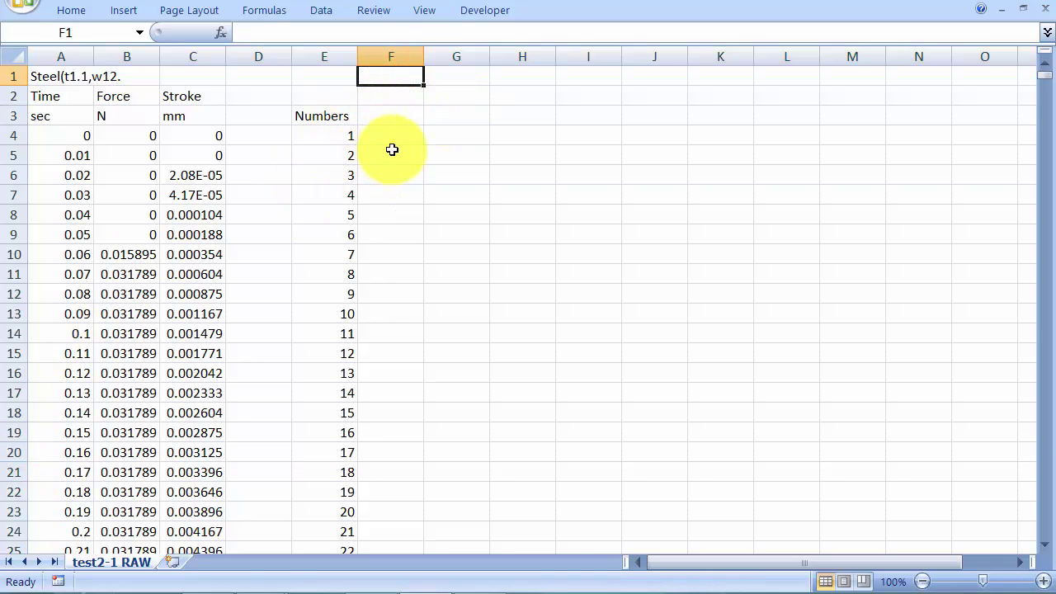
click(392, 116)
click(386, 92)
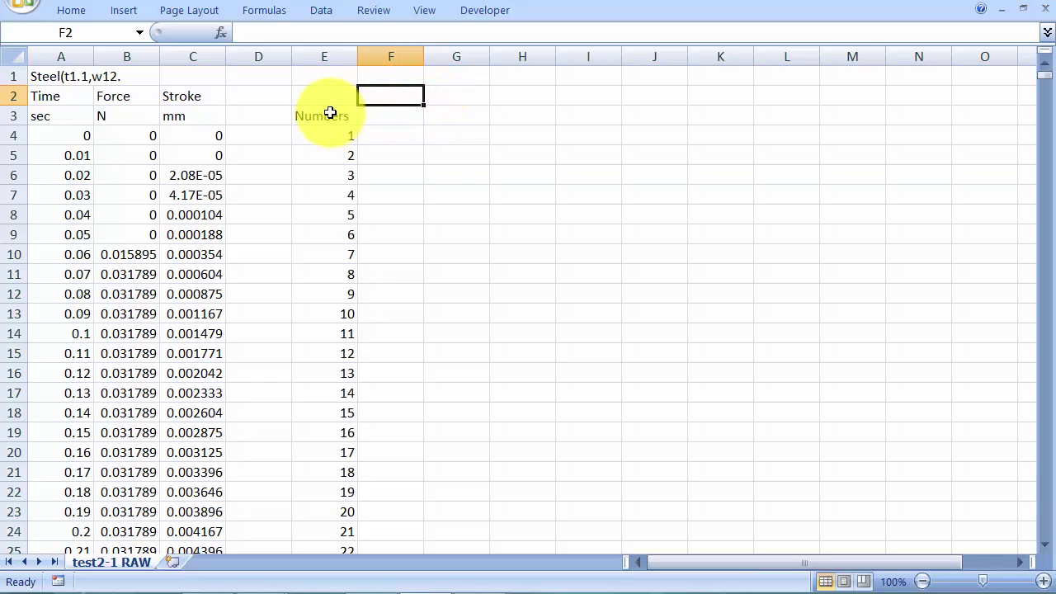
Step: Enter the label Multiplier in cell E1
click(338, 80)
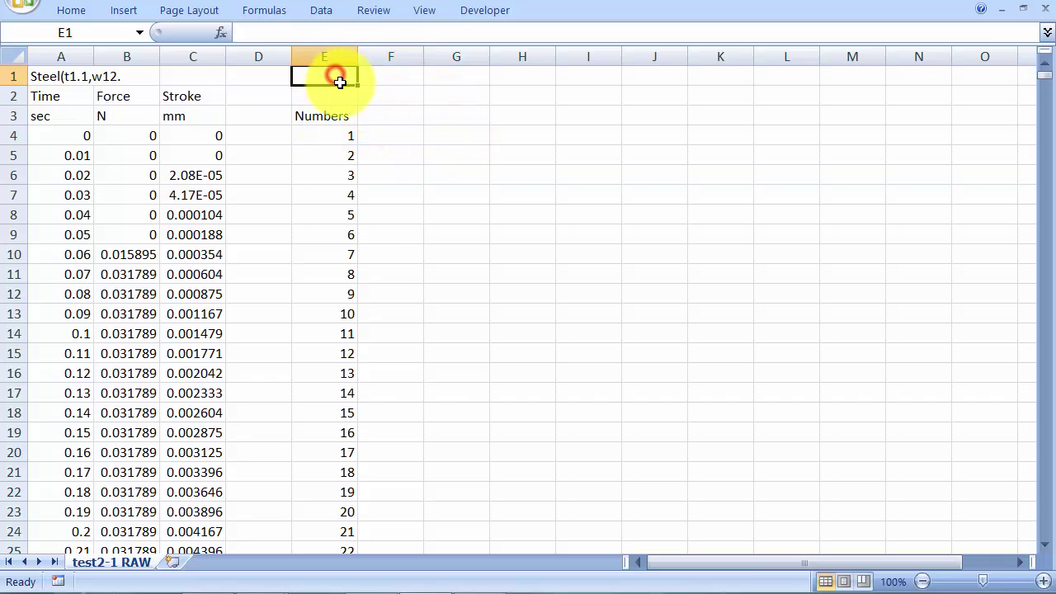
text(Multiplied)
key(Return)
key(Up)
text(Mul)
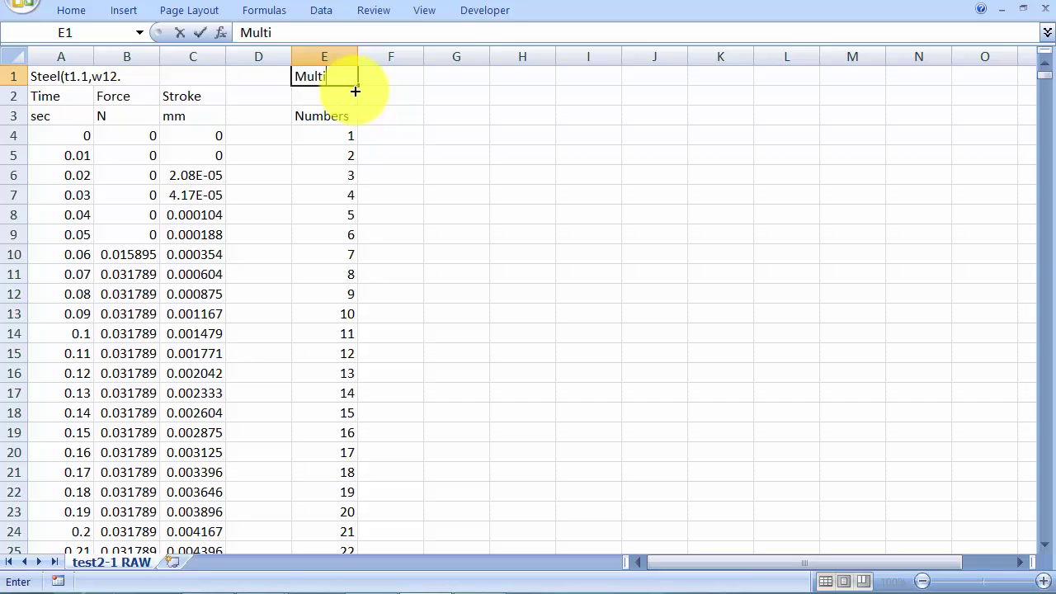
text(tiplier)
key(Return)
click(323, 135)
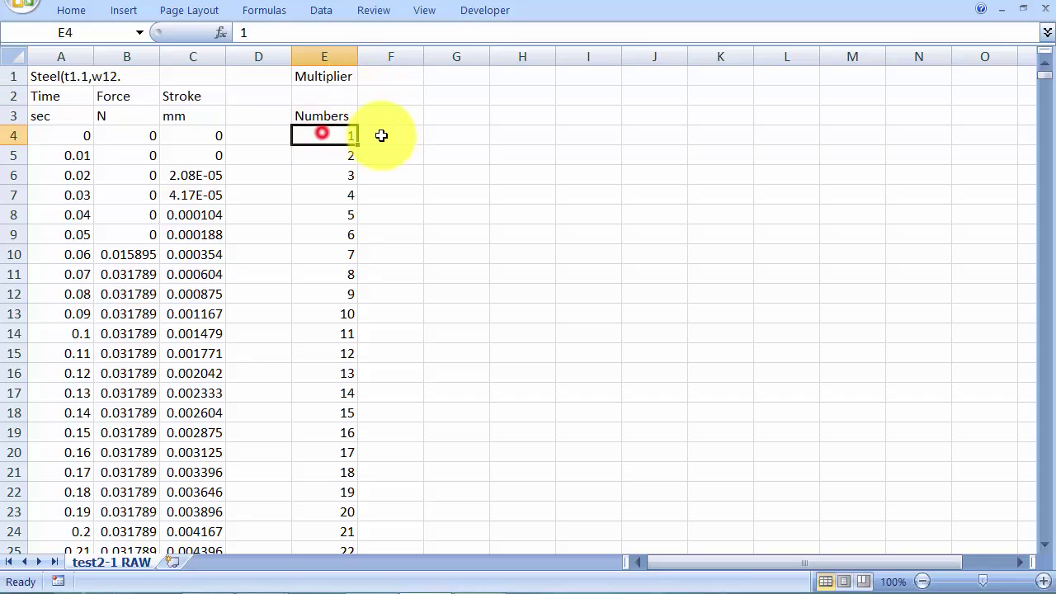
click(384, 132)
click(379, 232)
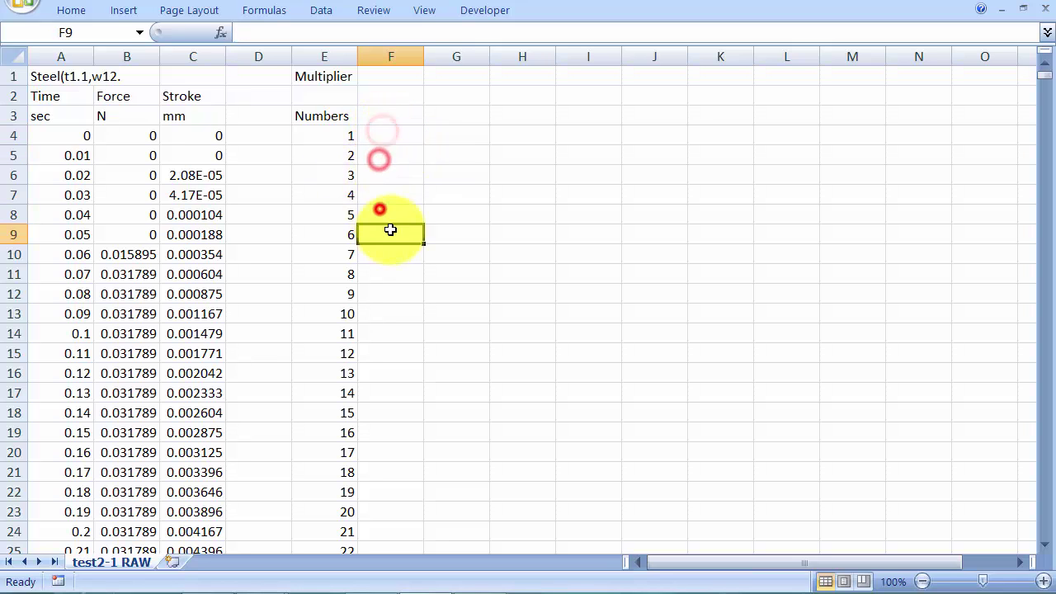
scroll(25, 412, down, 2)
click(8, 452)
scroll(8, 454, down, 3)
click(9, 472)
scroll(8, 472, up, 5)
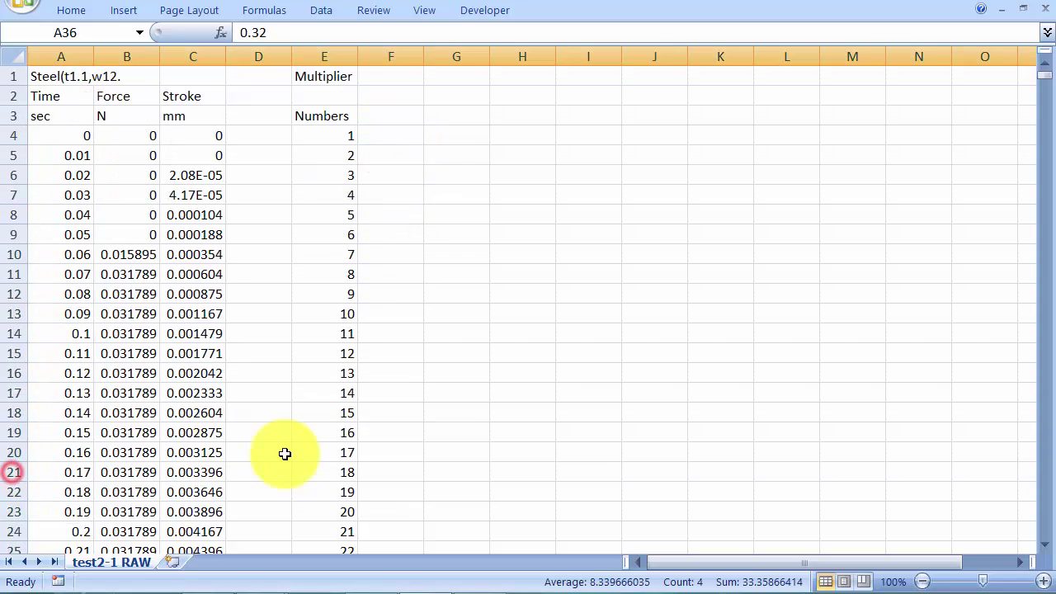
Step: Label cell E2 as Start and enter 1 beside it in F2
click(337, 97)
text(Start)
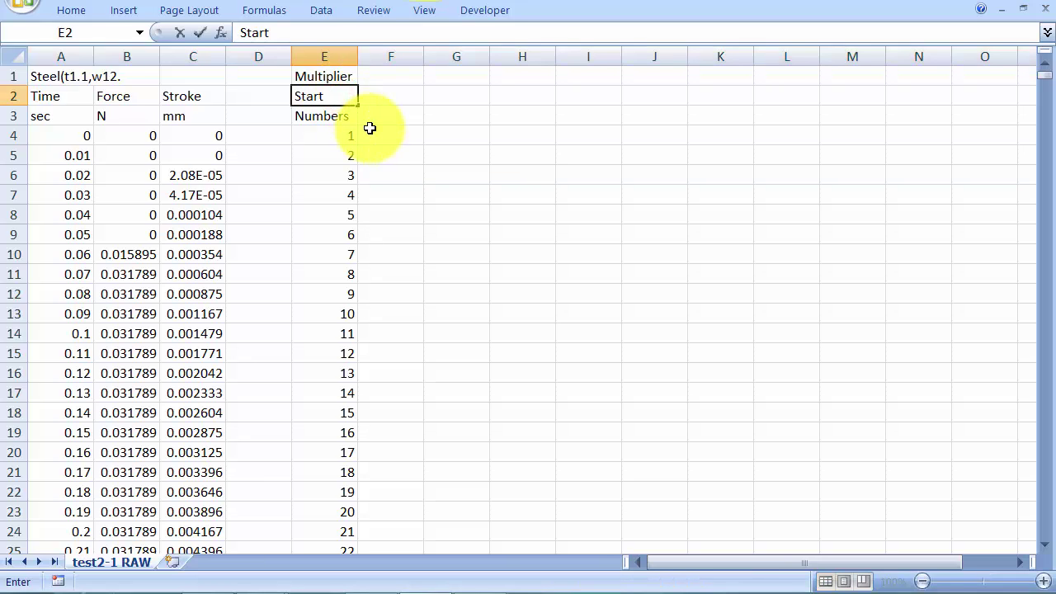
key(Tab)
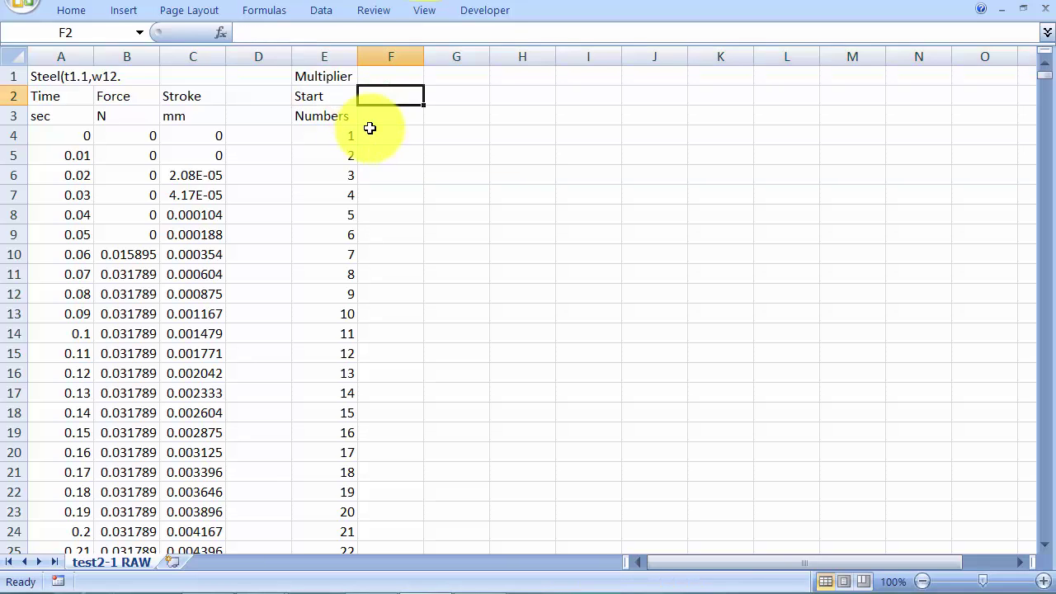
key(Up)
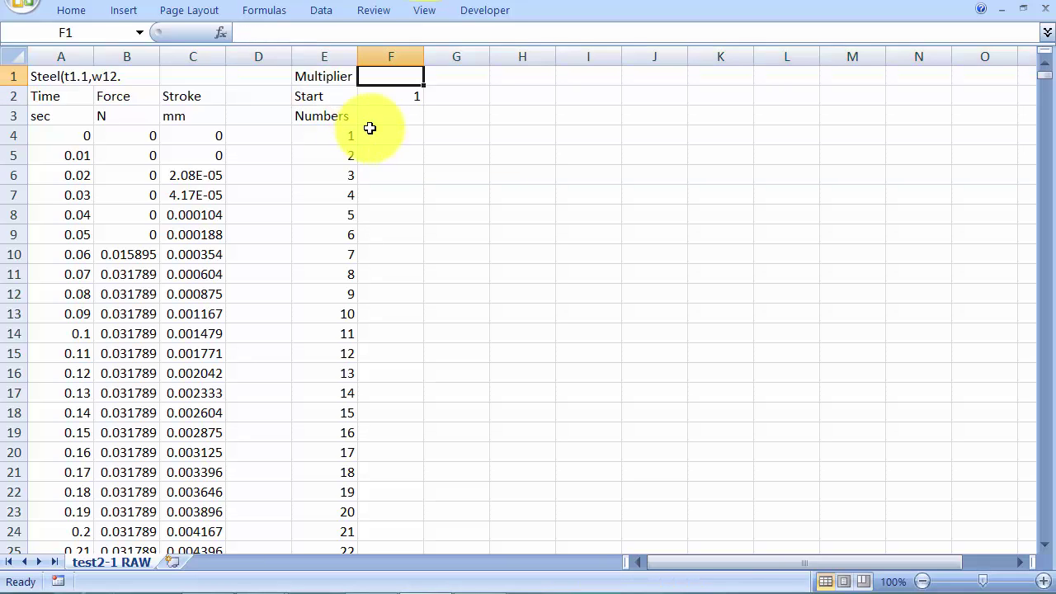
Step: Set the multiplier in F1 to 1 and label cell F3 as Row#
text(1)
key(Down)
key(Down)
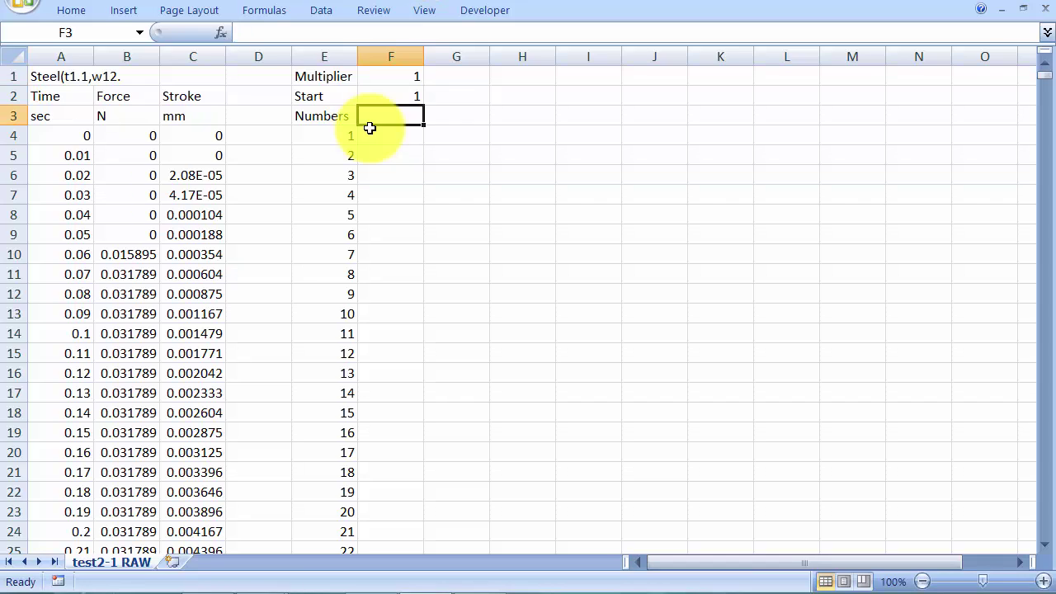
key(Down)
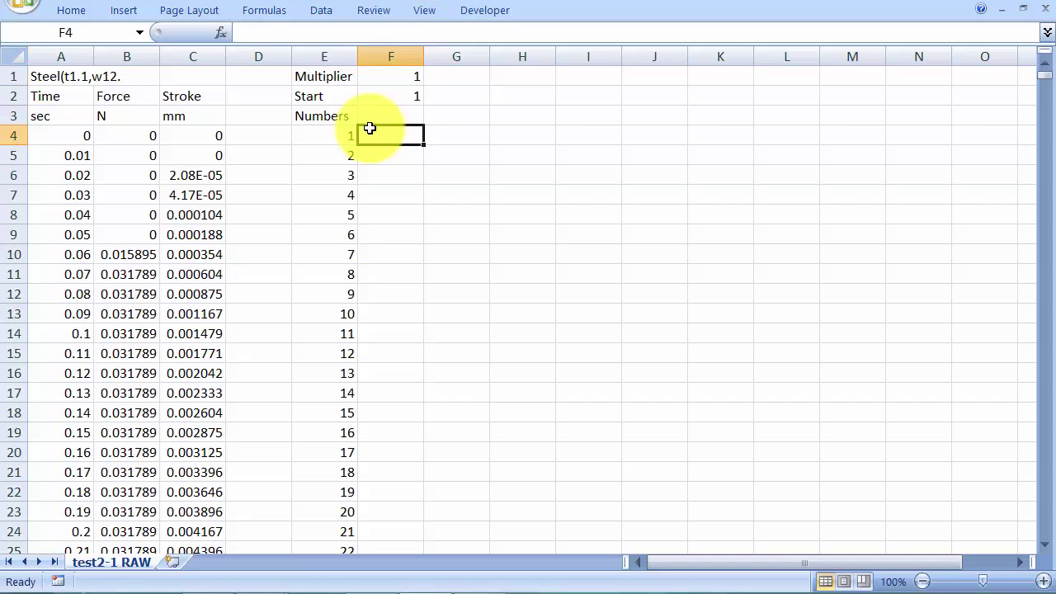
key(Up)
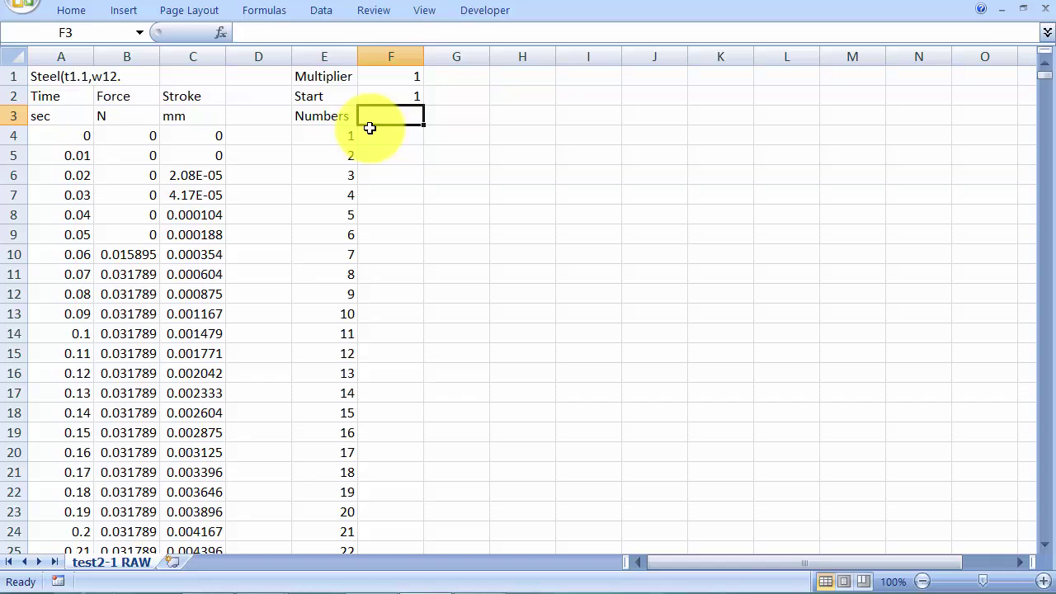
text(Row#)
key(Return)
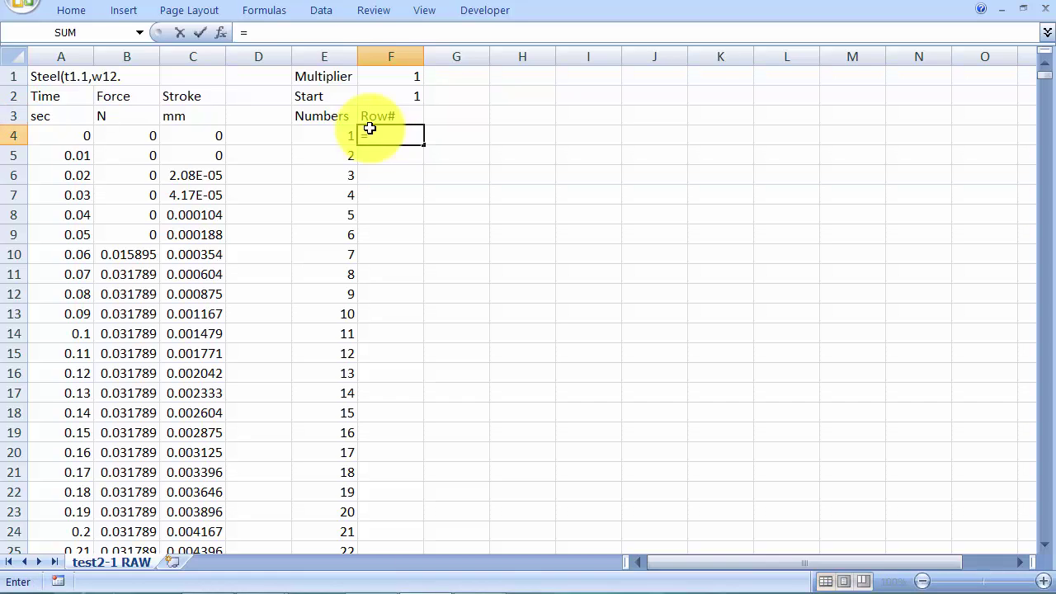
Step: Build the formula =E4*F1+F2 in cell F4 to multiply the sequence number and add the start value
click(328, 133)
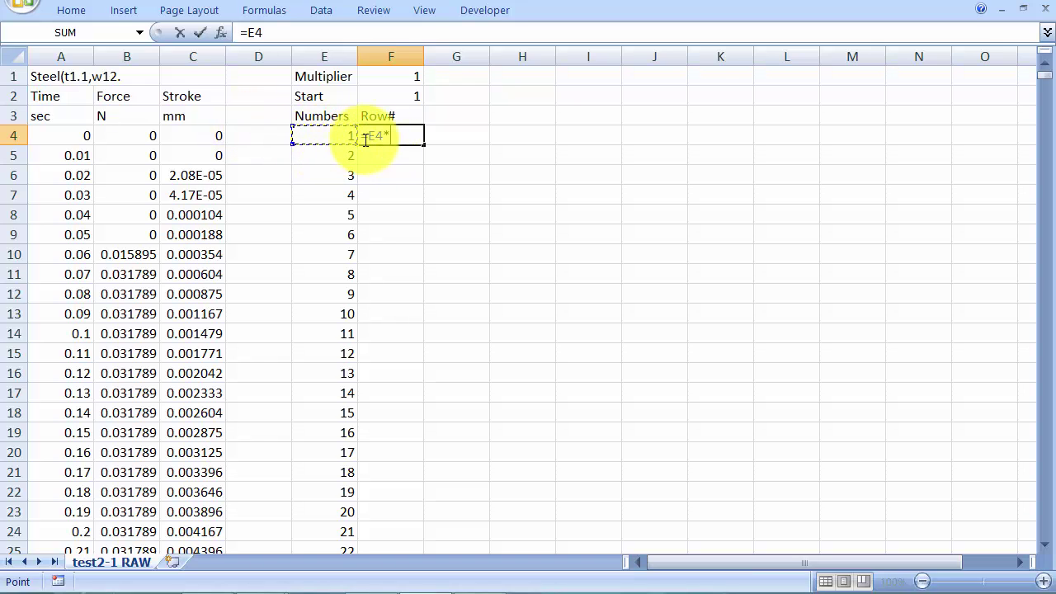
click(401, 74)
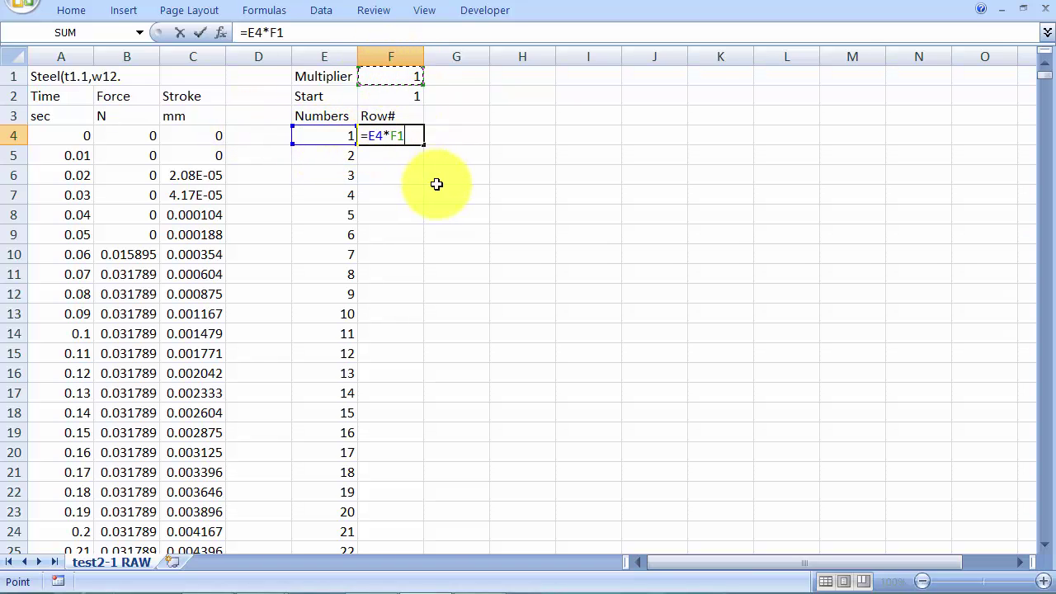
text(+)
click(401, 93)
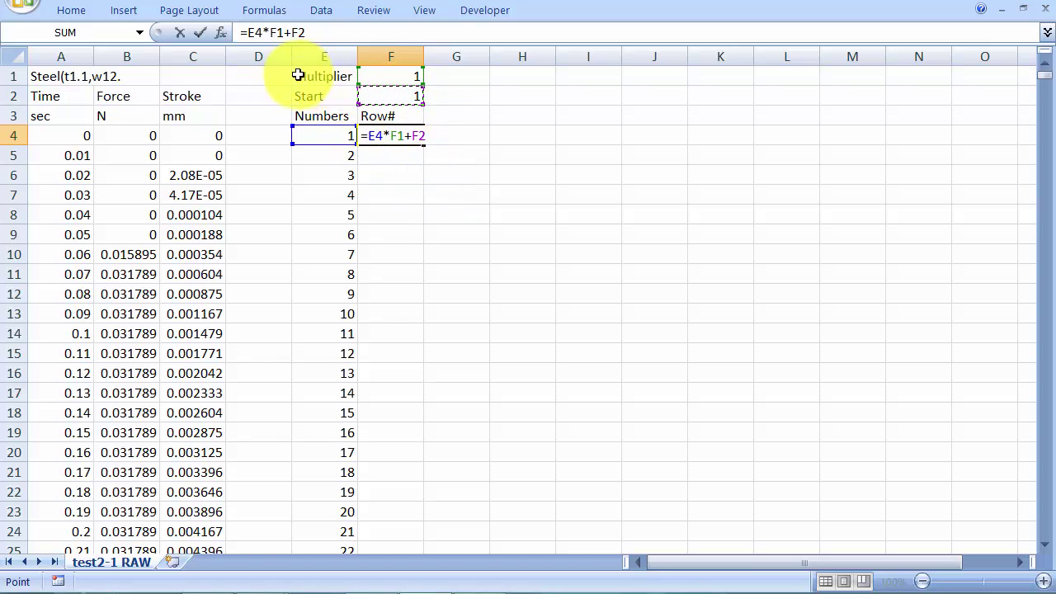
Step: Make the multiplier and start references absolute so the F4 formula reads =E4*$F$1+$F$2, and enter it
click(306, 33)
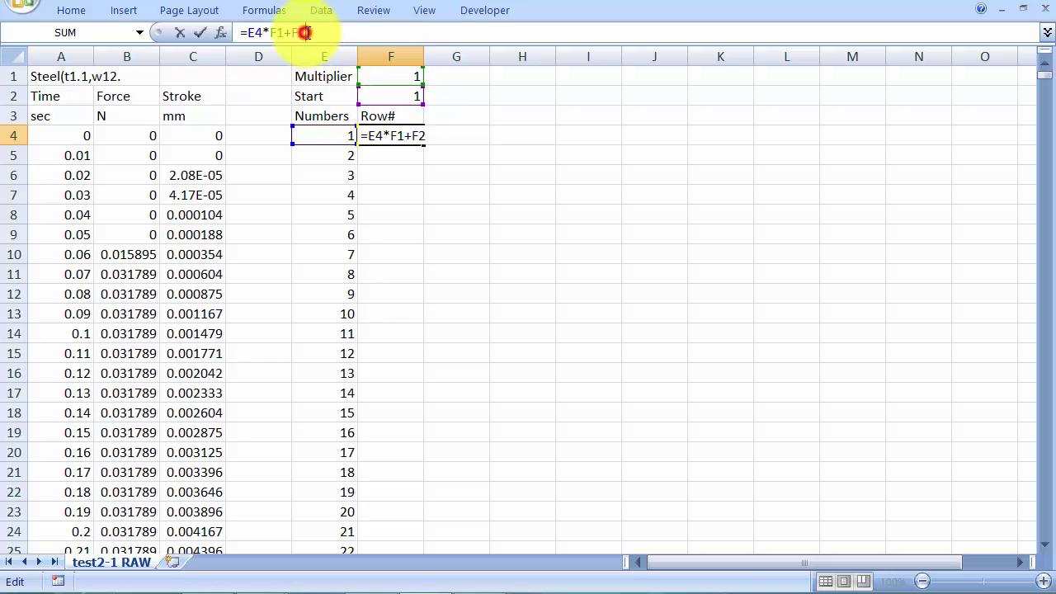
key(F4)
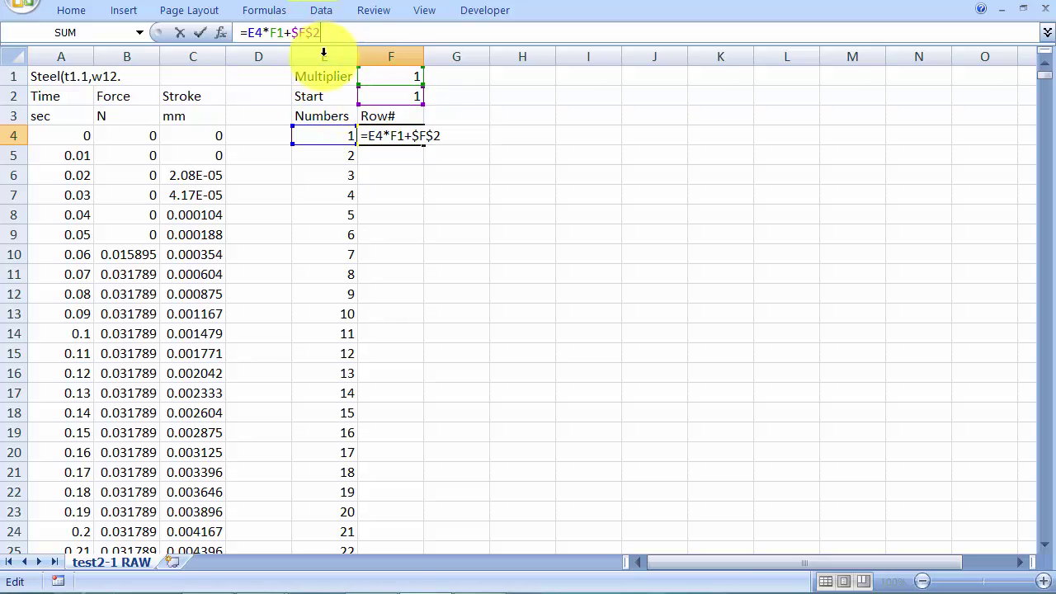
double_click(273, 33)
key(F4)
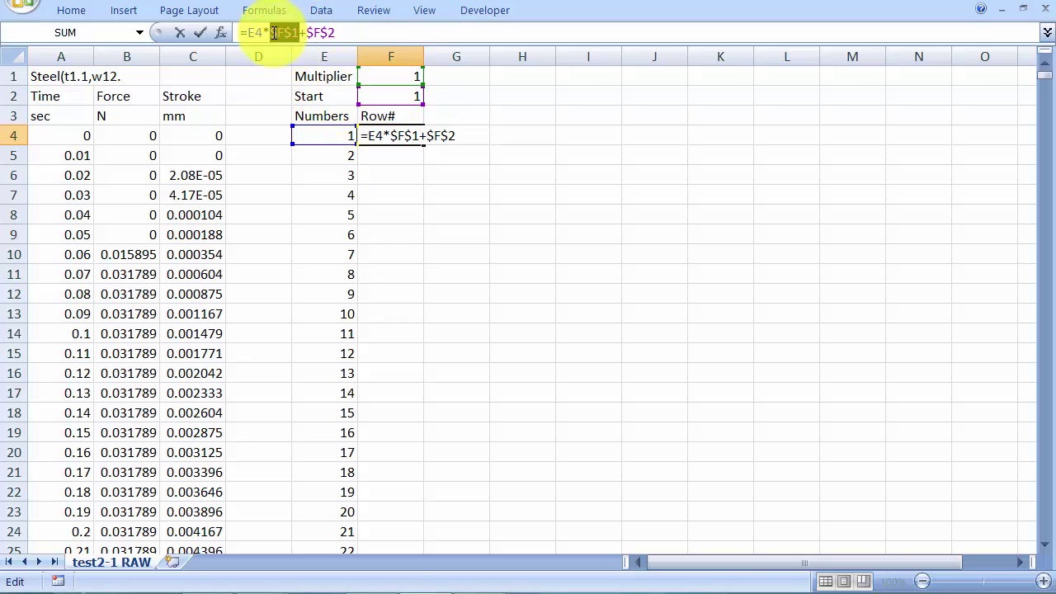
click(314, 33)
click(358, 31)
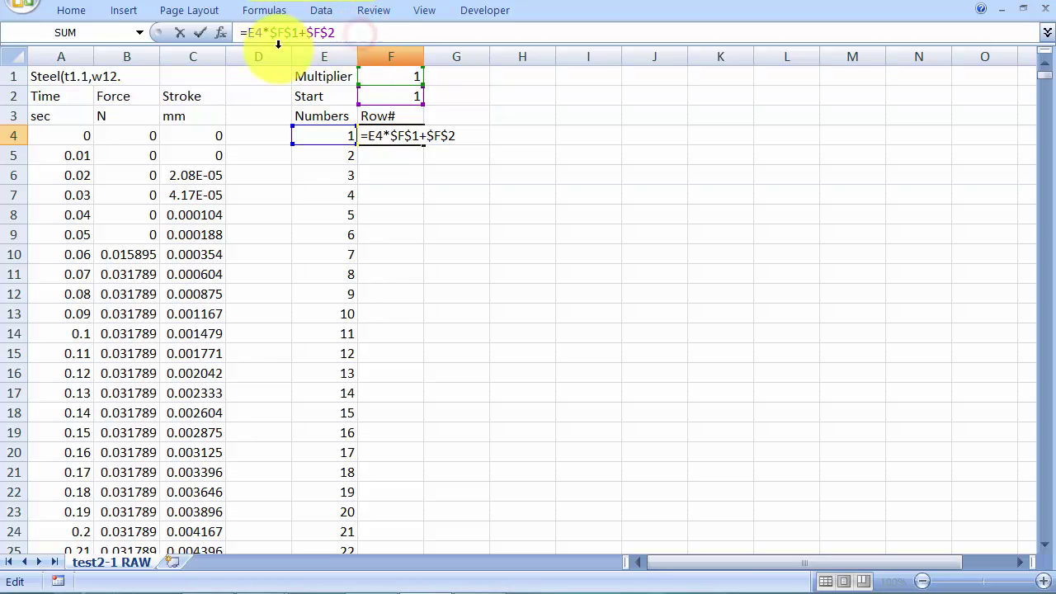
key(Return)
Step: Fill the F4 formula down through F15 and set the Start value in F2 to 0
click(399, 134)
drag(417, 139, 419, 355)
click(396, 98)
text(0)
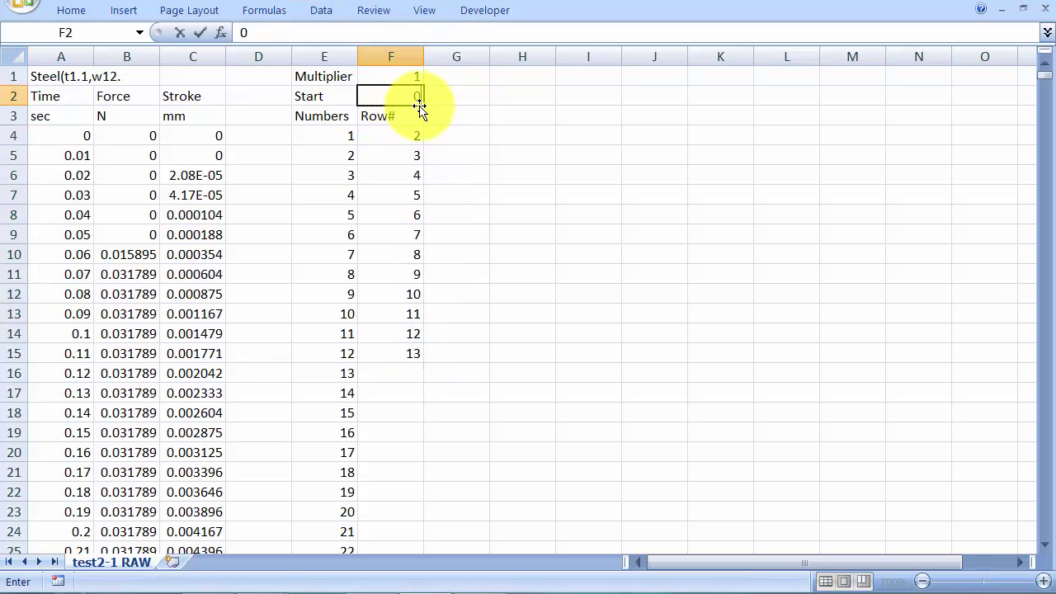
key(Return)
Step: Extend the Row# formula from F15 further down column F alongside the sequence numbers
click(410, 337)
click(413, 353)
drag(423, 364, 405, 545)
scroll(452, 354, up, 10)
click(467, 153)
Step: Try a Start value of 10 in F2 and replace it with 15
click(396, 75)
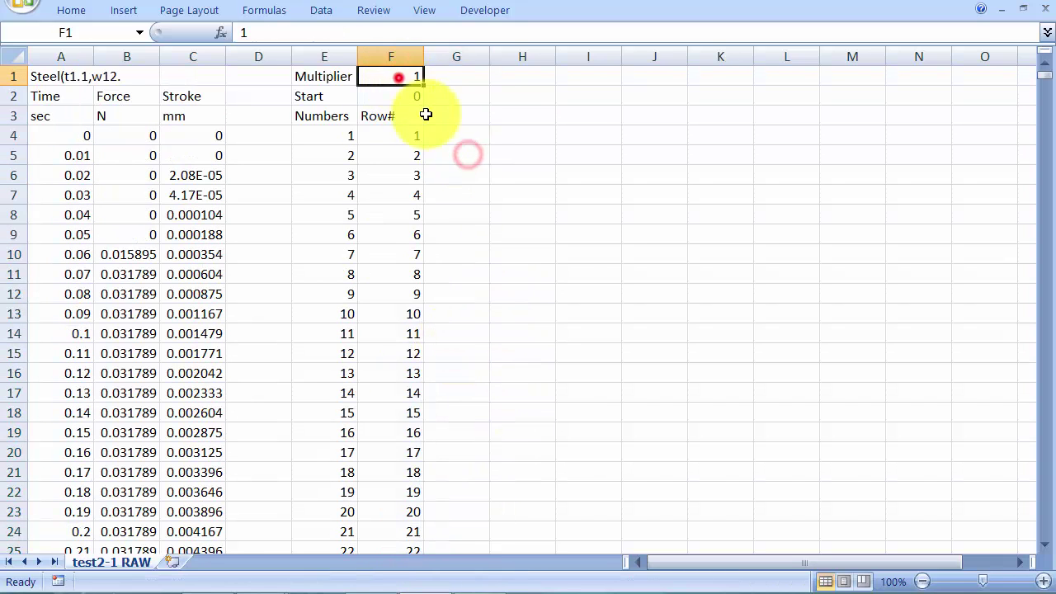
click(417, 97)
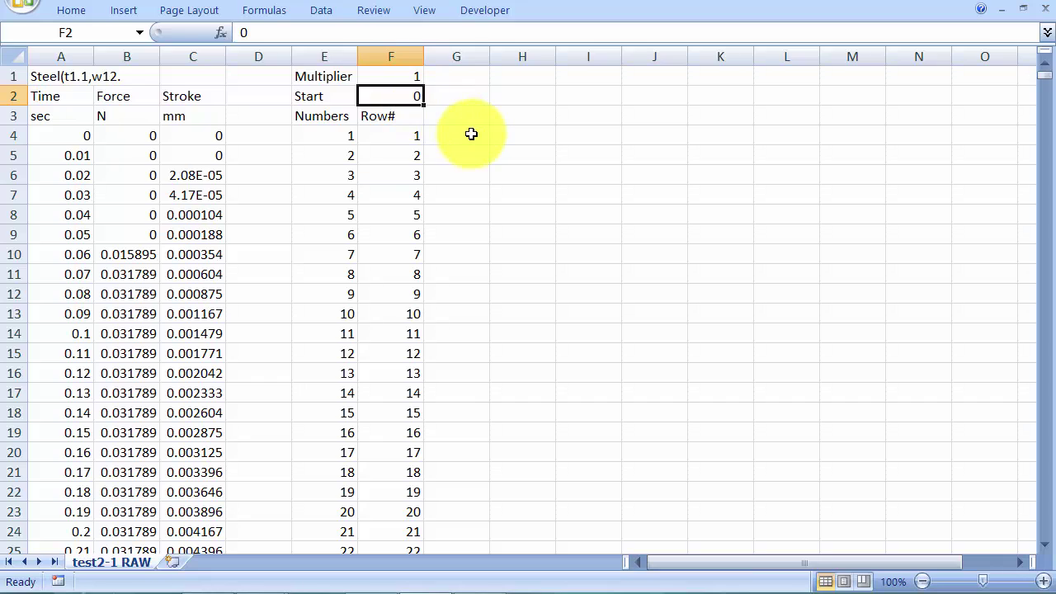
text(10)
key(Return)
key(Up)
text(15)
key(Return)
key(Up)
Step: Try a multiplier of 10 in F1, replace it with 100, and review the Row# column
key(Up)
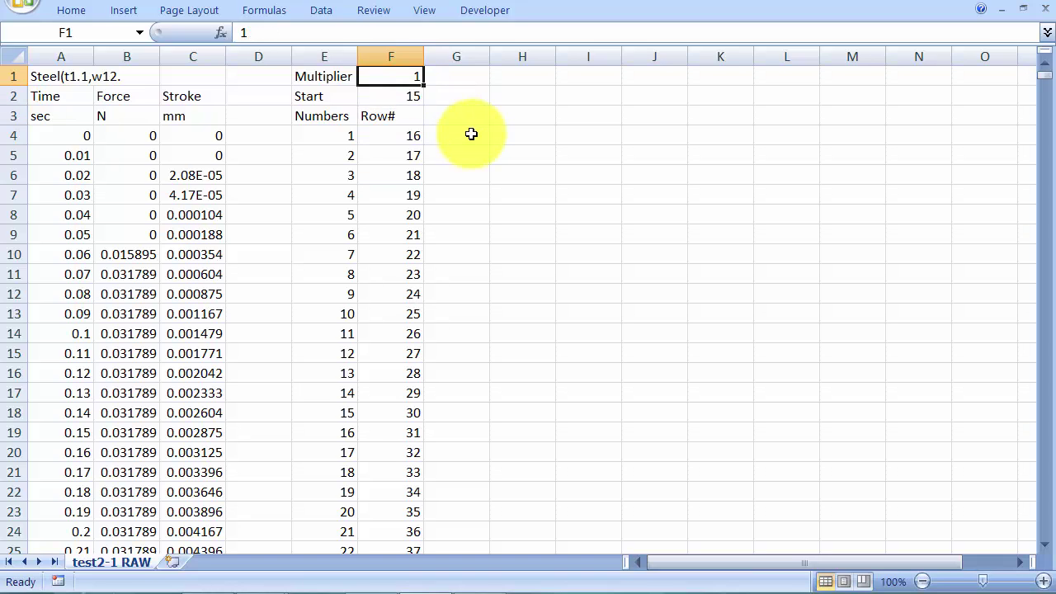
text(10)
key(Return)
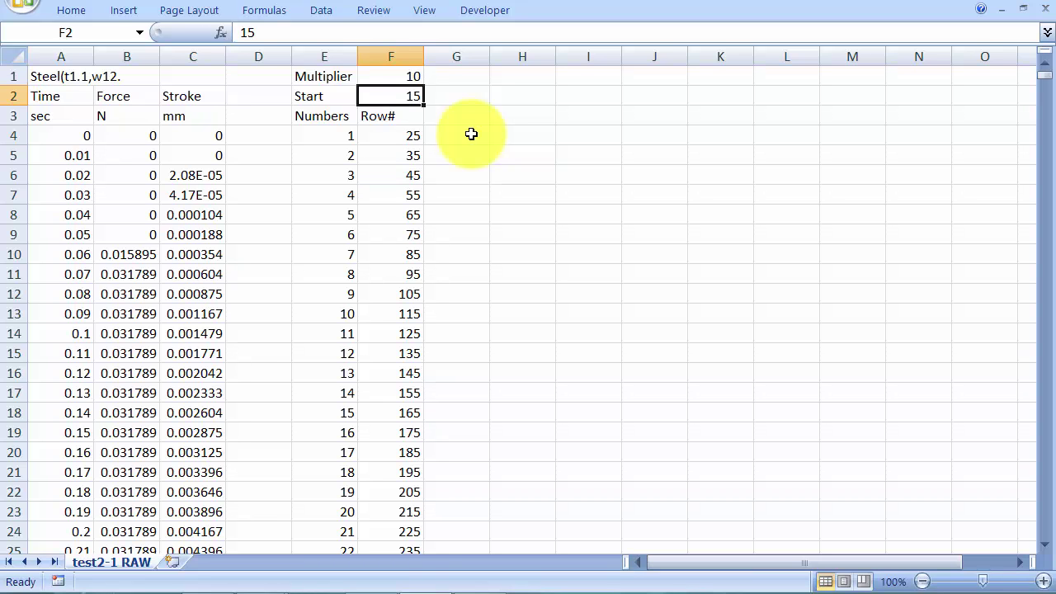
key(Up)
text(100)
key(Return)
scroll(437, 231, down, 10)
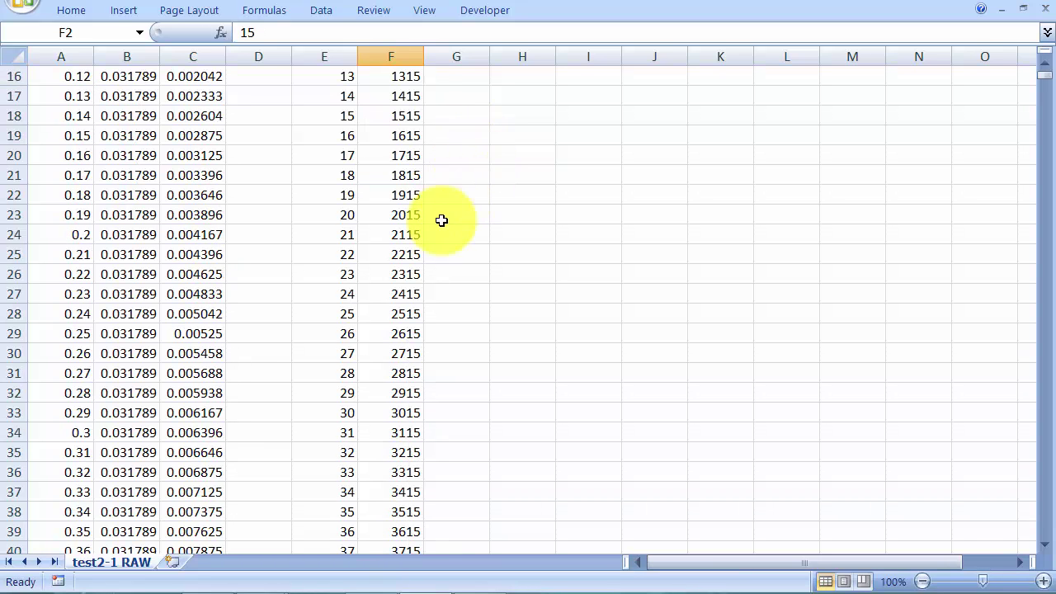
scroll(436, 239, up, 10)
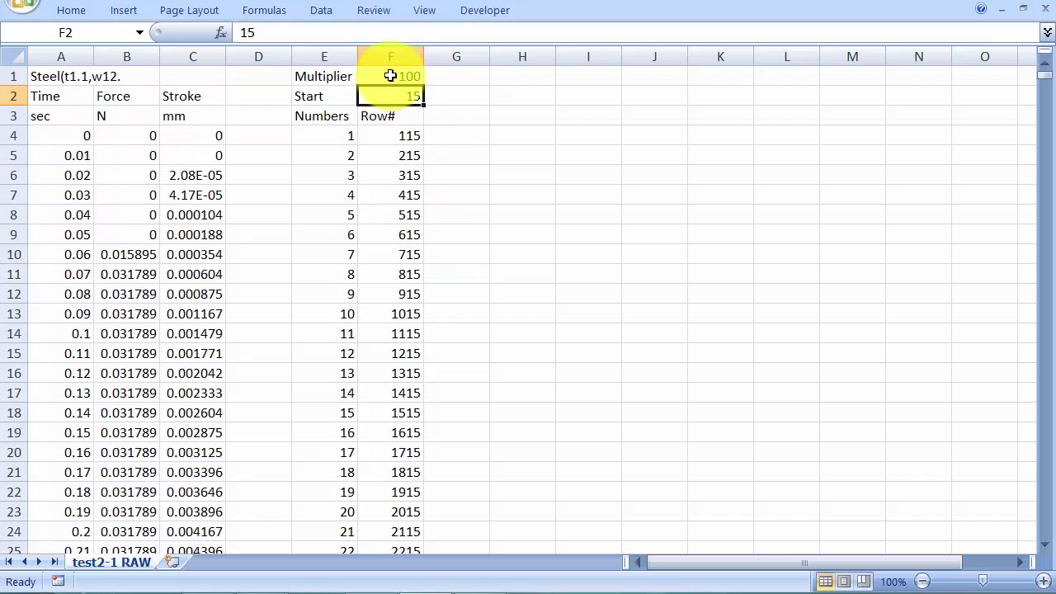
click(393, 76)
click(396, 96)
click(396, 79)
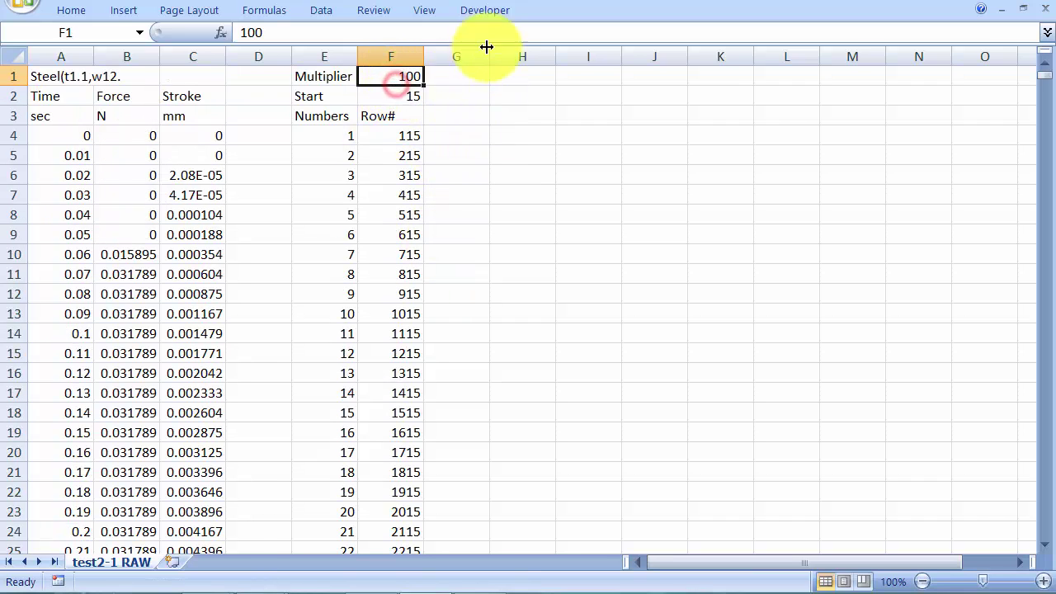
Step: Label cell G3 as Cell
click(464, 99)
click(469, 113)
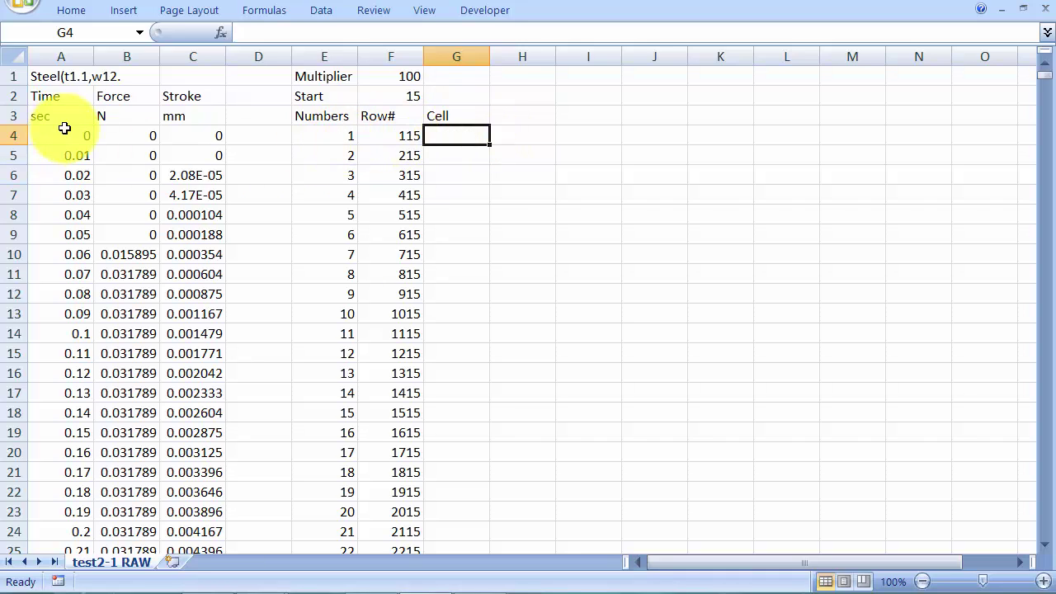
Step: Compare the column letters that hold the Time, Force and Stroke data
click(132, 132)
click(55, 135)
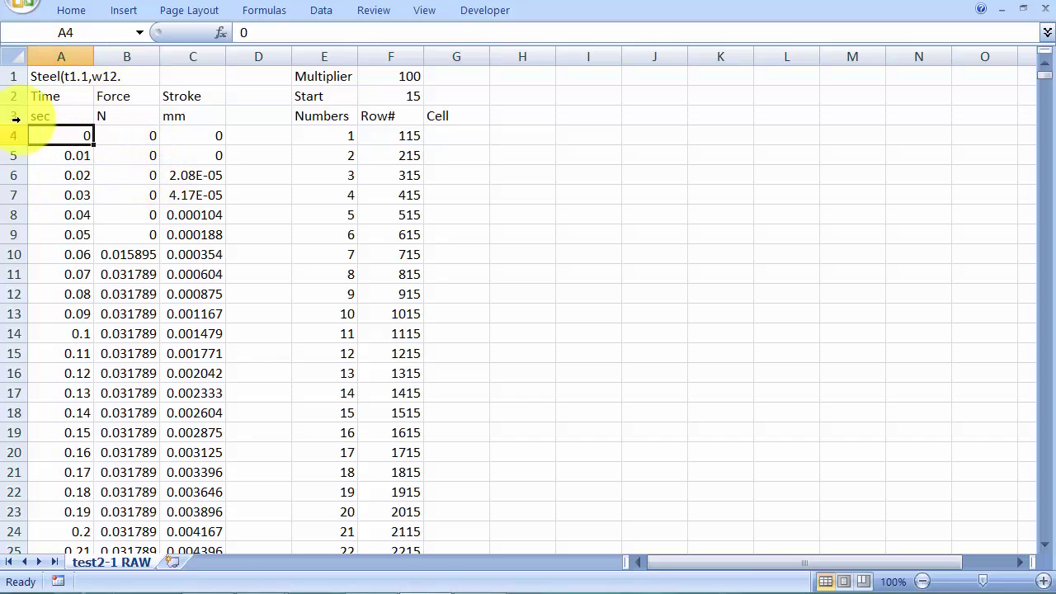
click(51, 51)
click(135, 137)
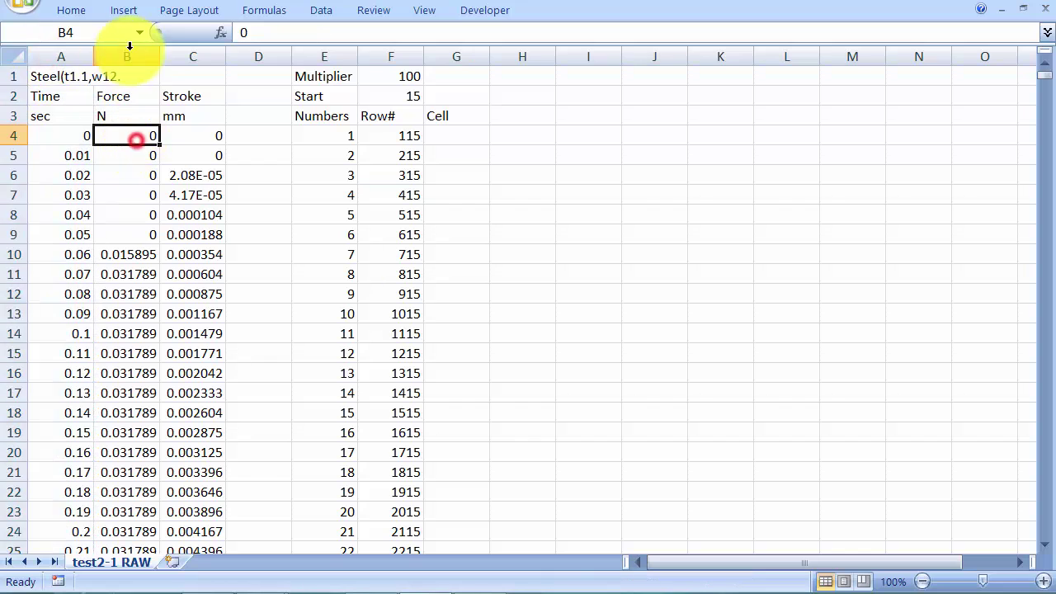
click(132, 51)
click(180, 56)
click(132, 52)
click(173, 55)
click(126, 56)
click(180, 56)
click(146, 174)
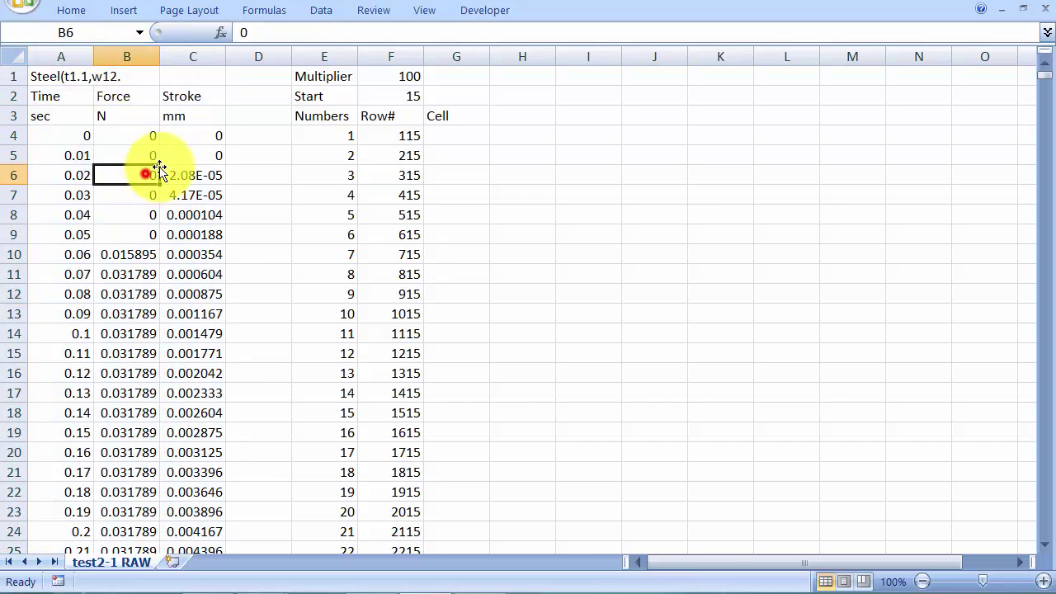
click(136, 135)
Step: Label cell G3 as Force cell and cell H3 as Stroke cell
click(471, 135)
click(474, 116)
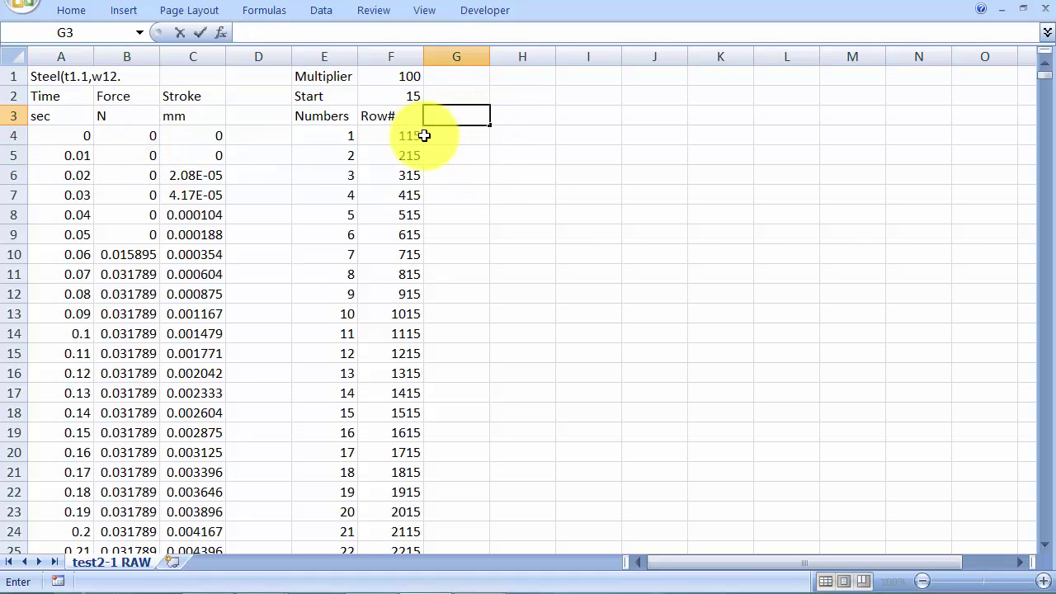
key(Tab)
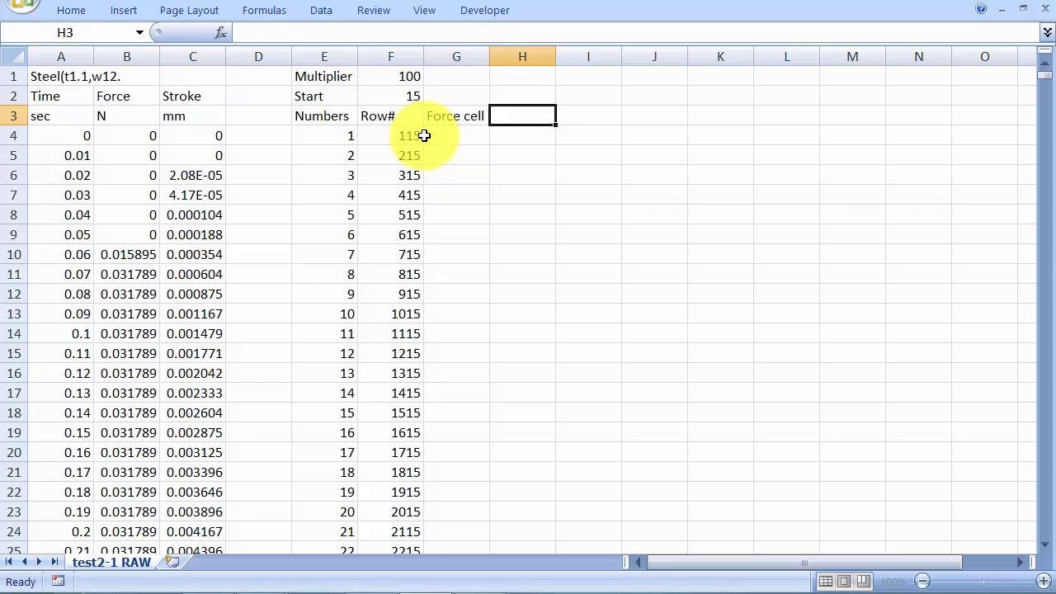
key(Return)
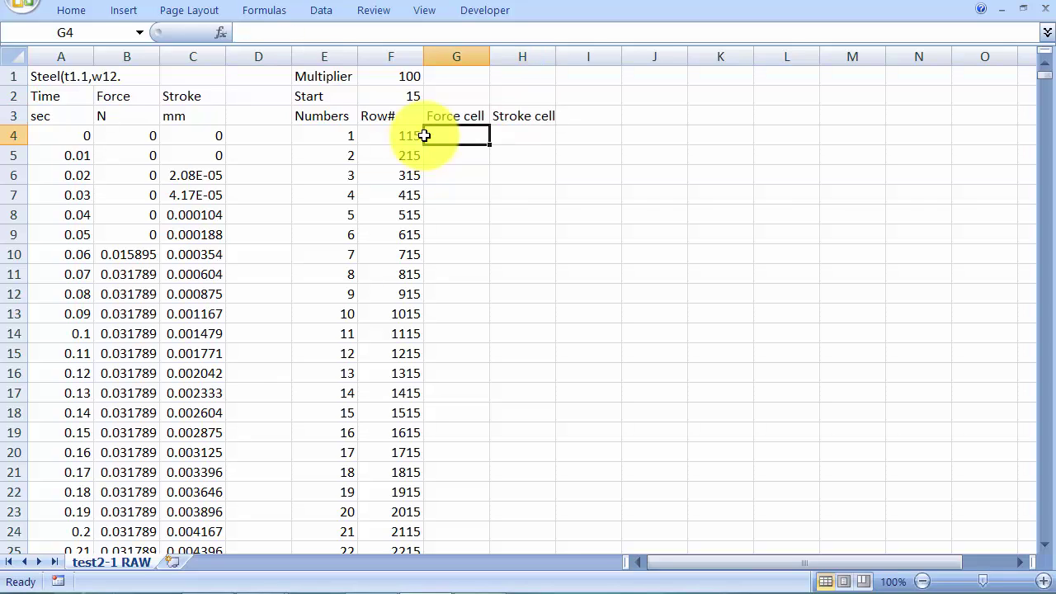
Step: Examine how force cell addresses such as B5, B9 and B20 combine the column letter with a row number like that in F4
click(390, 134)
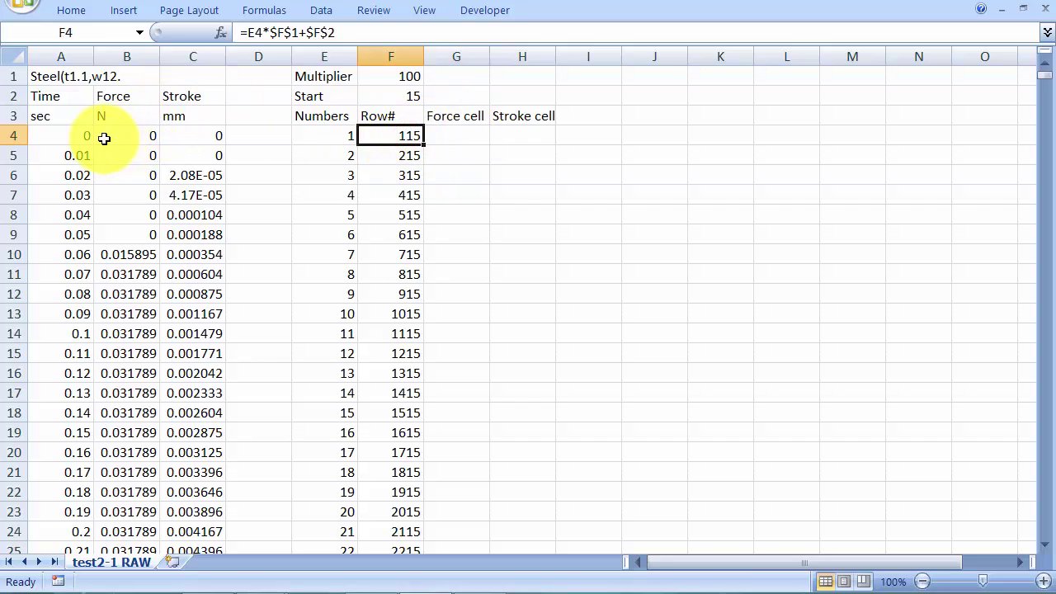
click(124, 160)
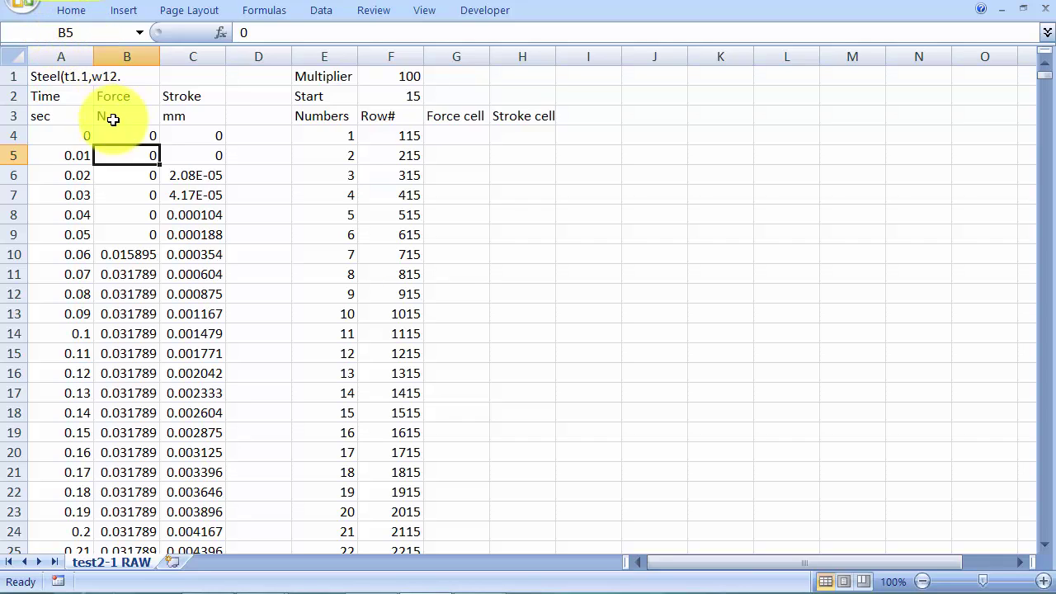
click(118, 237)
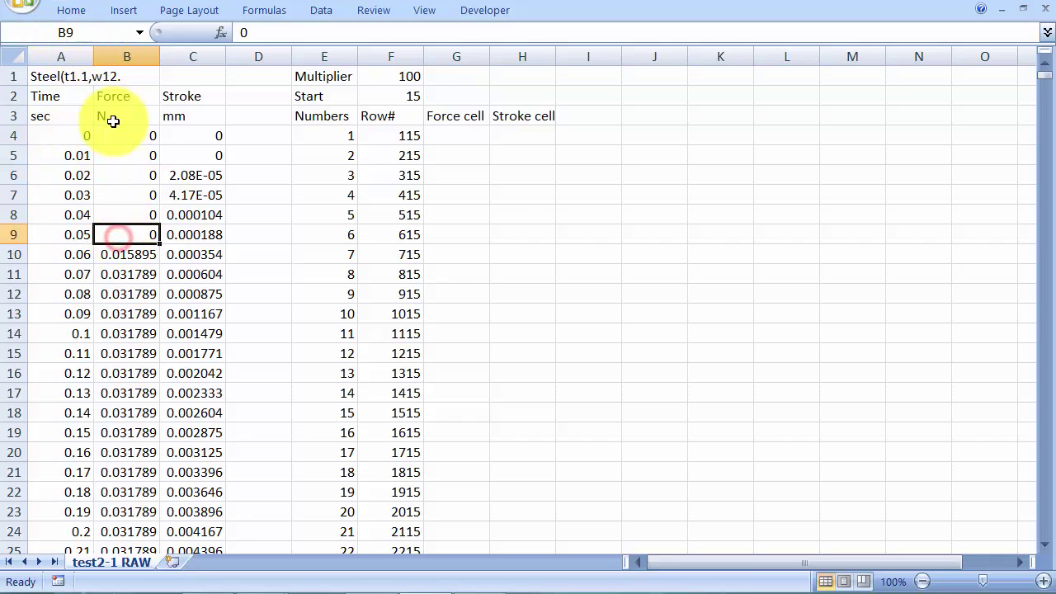
click(130, 292)
click(128, 371)
click(134, 450)
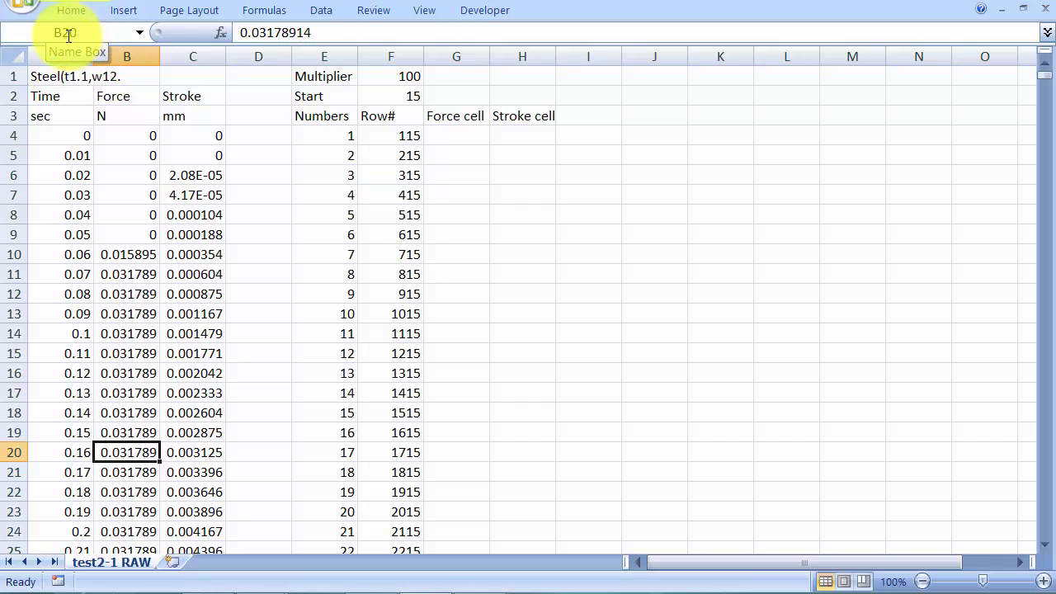
click(458, 119)
click(459, 142)
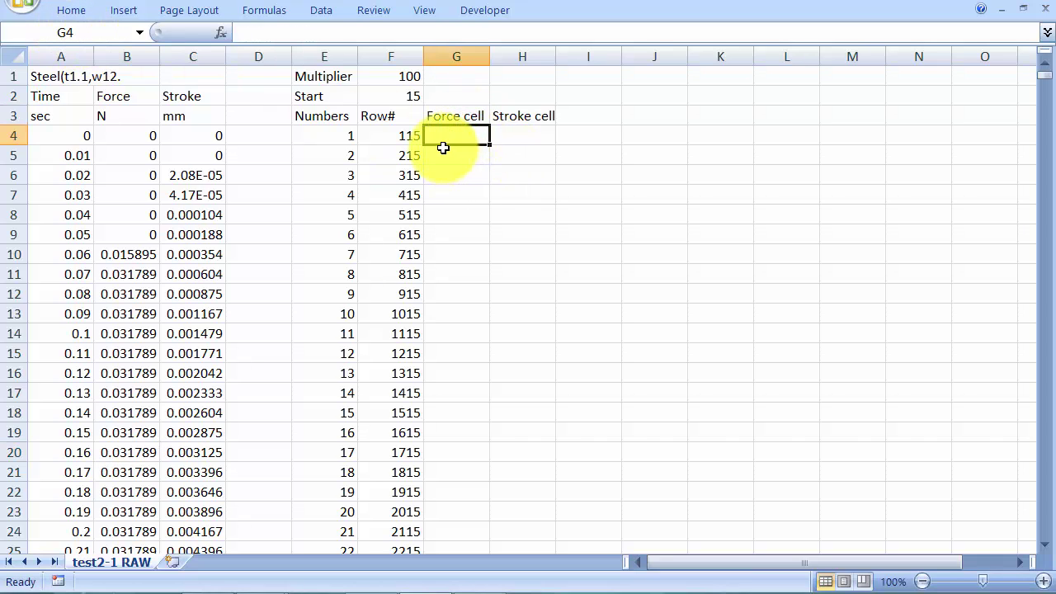
click(380, 135)
click(450, 137)
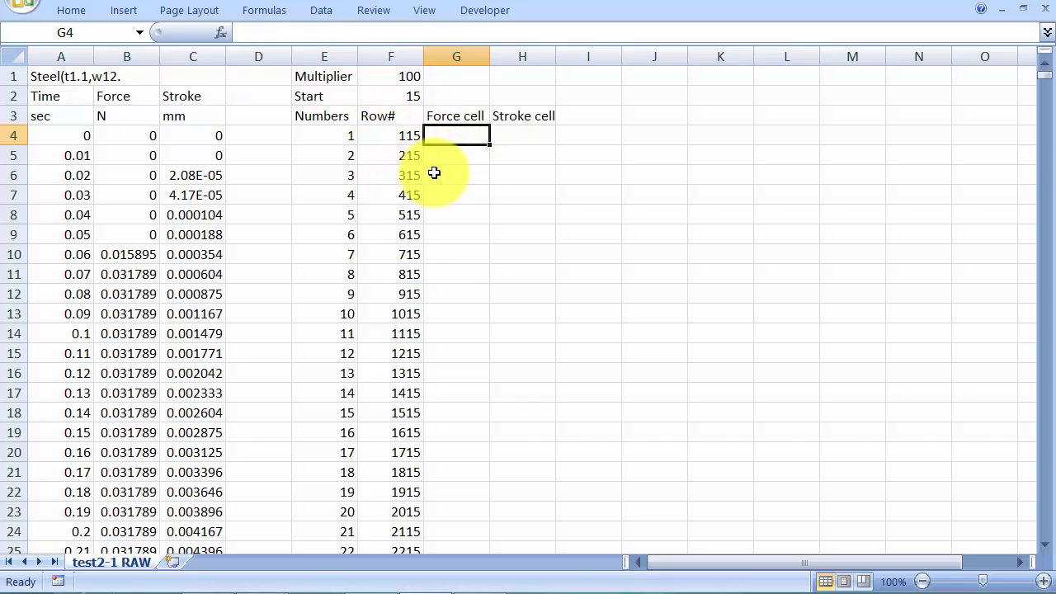
click(128, 56)
Step: Enter the formula =CONCATENATE("B", F4) in cell G4 to build the first force cell address
click(455, 132)
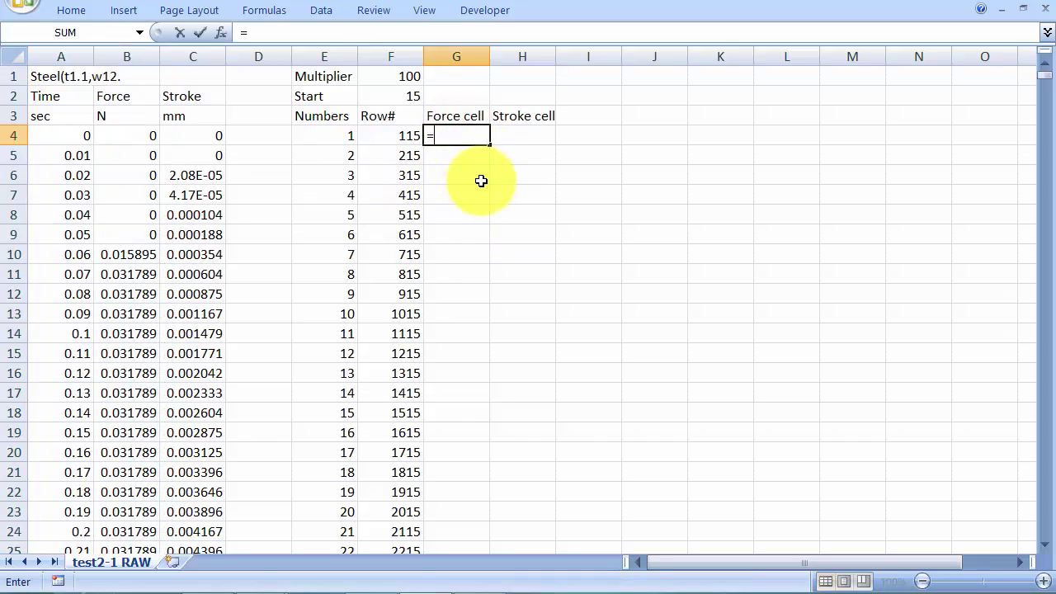
text(=concatenate)
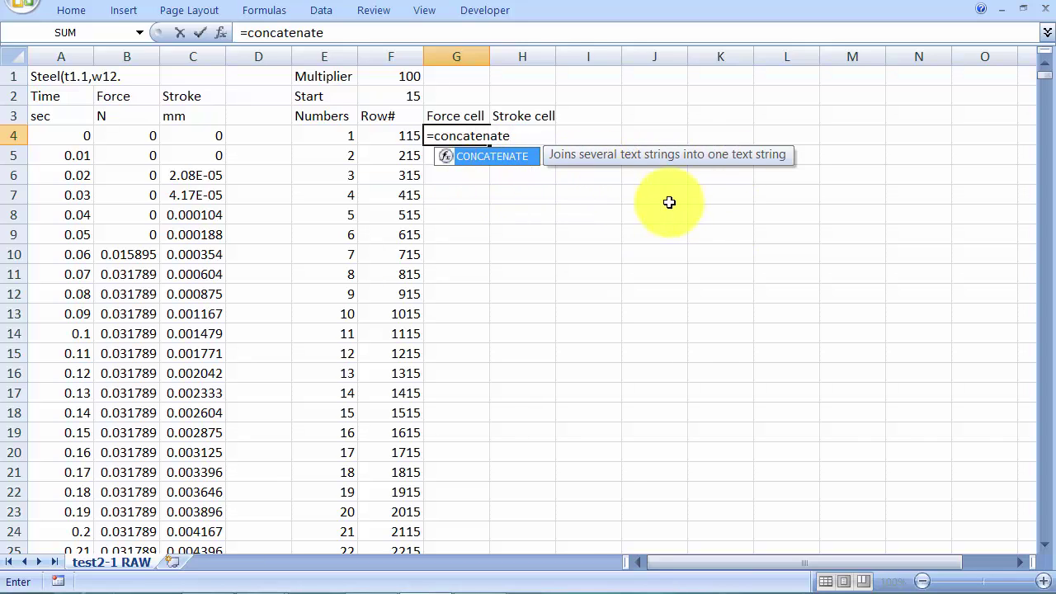
text(("B)
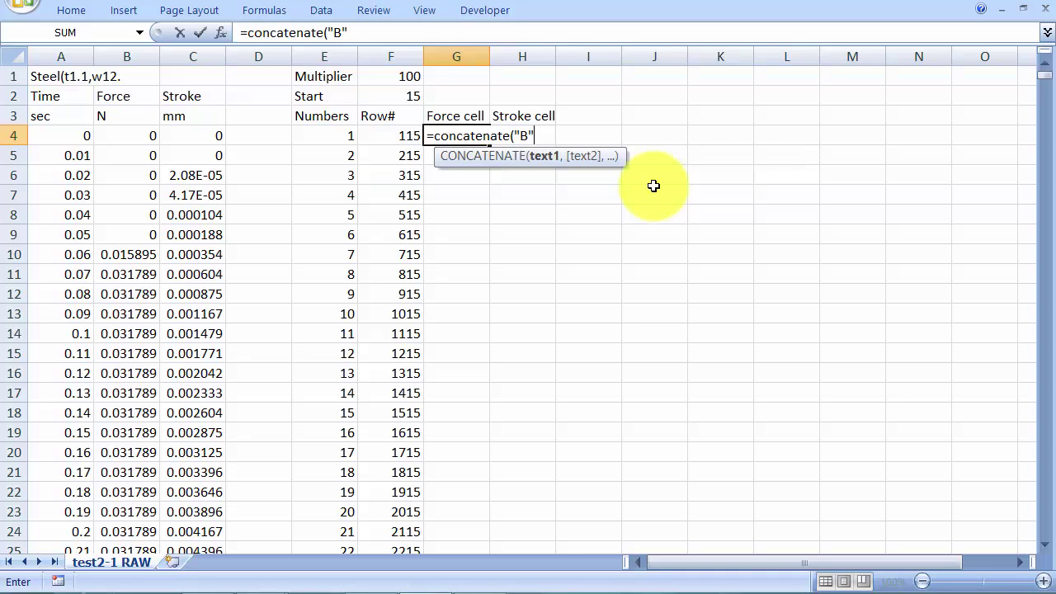
text(",)
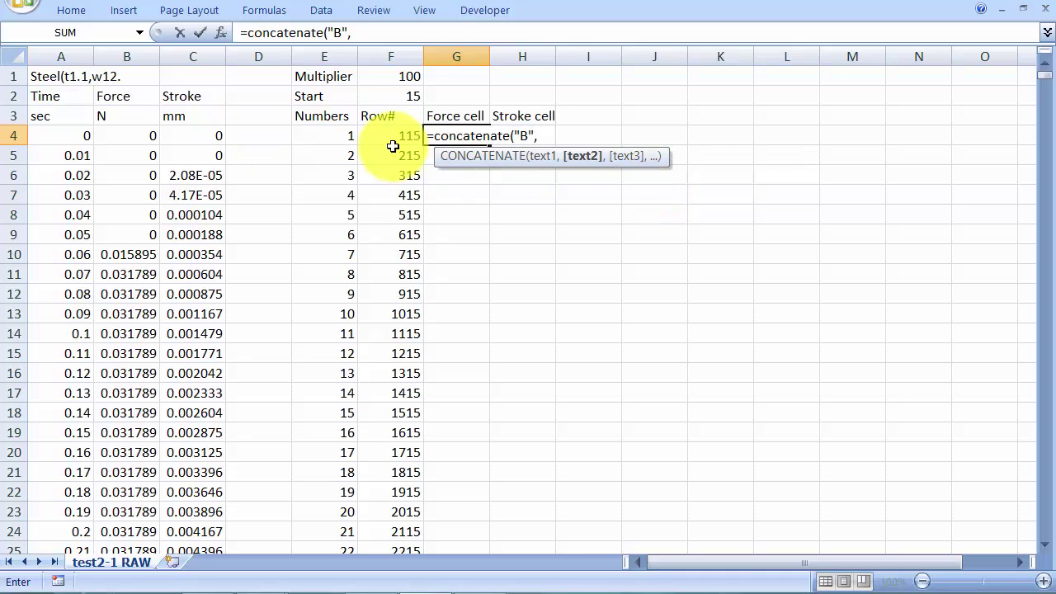
click(388, 136)
text())
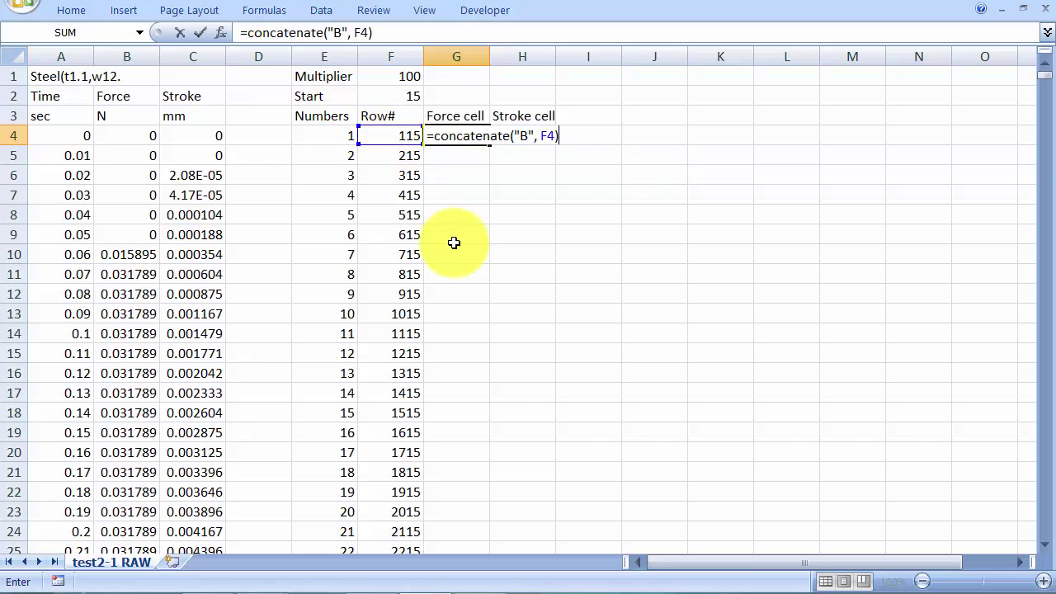
key(Return)
Step: Fill the force cell address formula from G4 down to G53
click(464, 135)
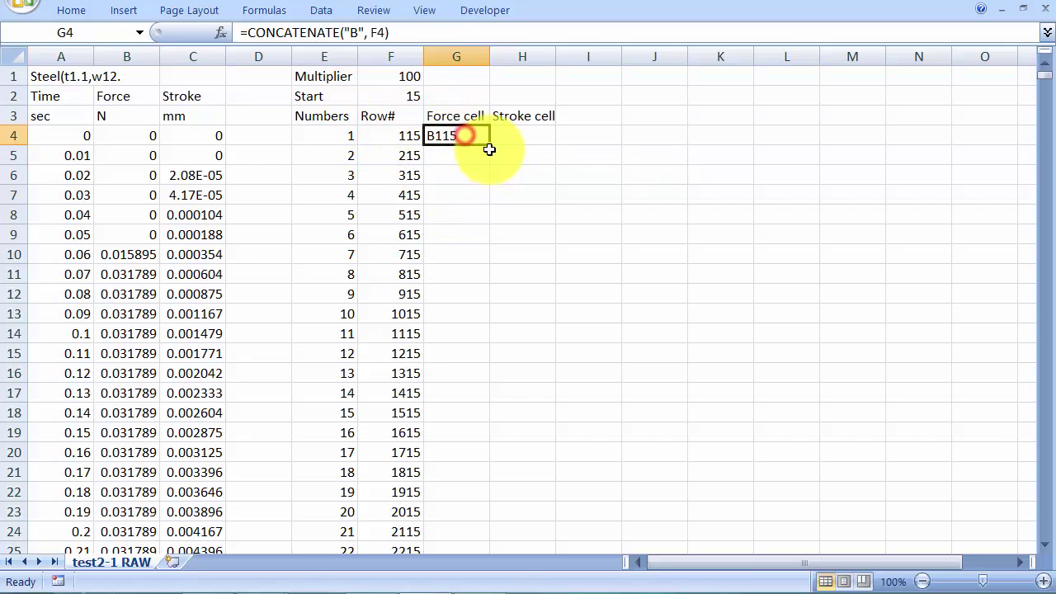
drag(489, 145, 481, 516)
scroll(455, 283, up, 10)
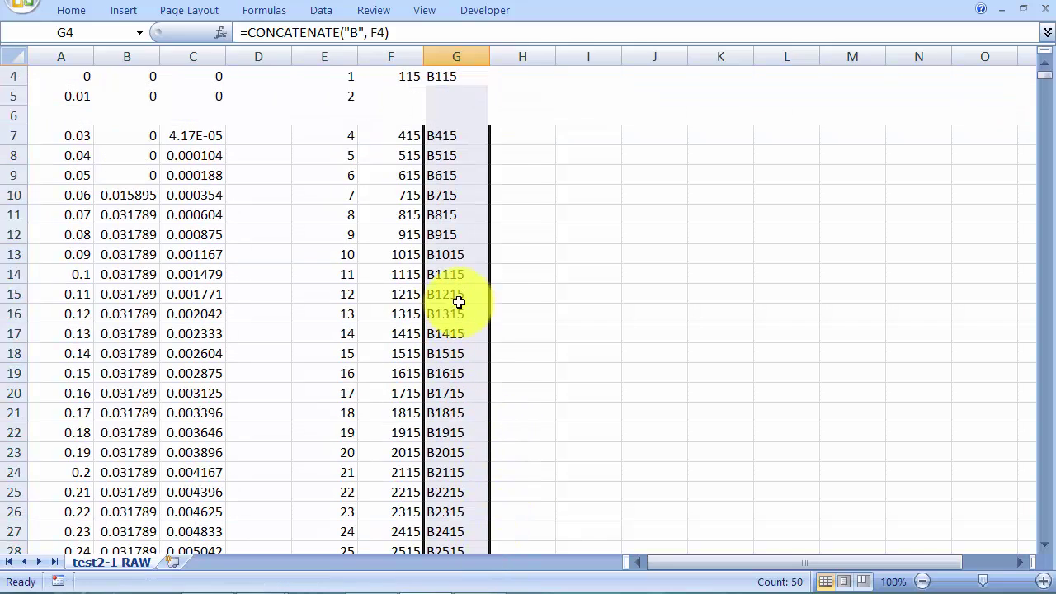
click(456, 254)
click(449, 333)
Step: Set the Start value in F2 to 50 and check the resulting force cell addresses
click(389, 95)
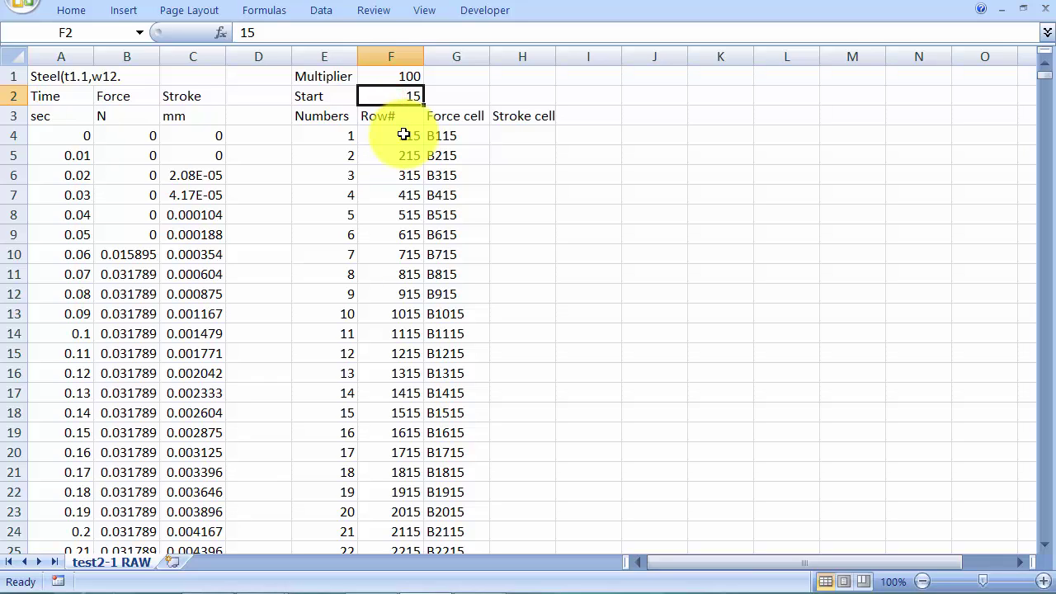
text(50)
key(Return)
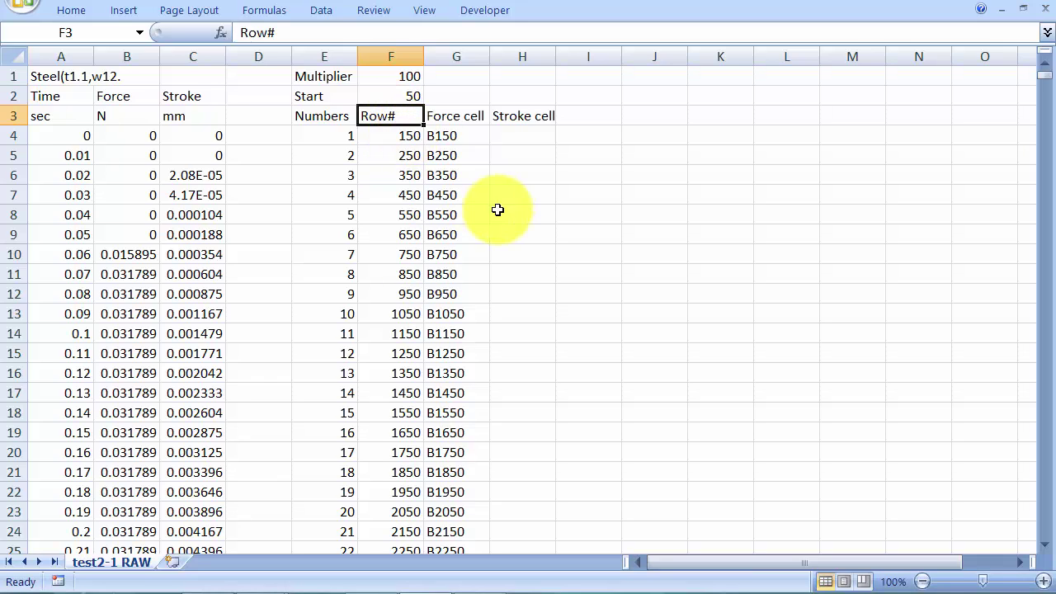
click(465, 156)
click(453, 134)
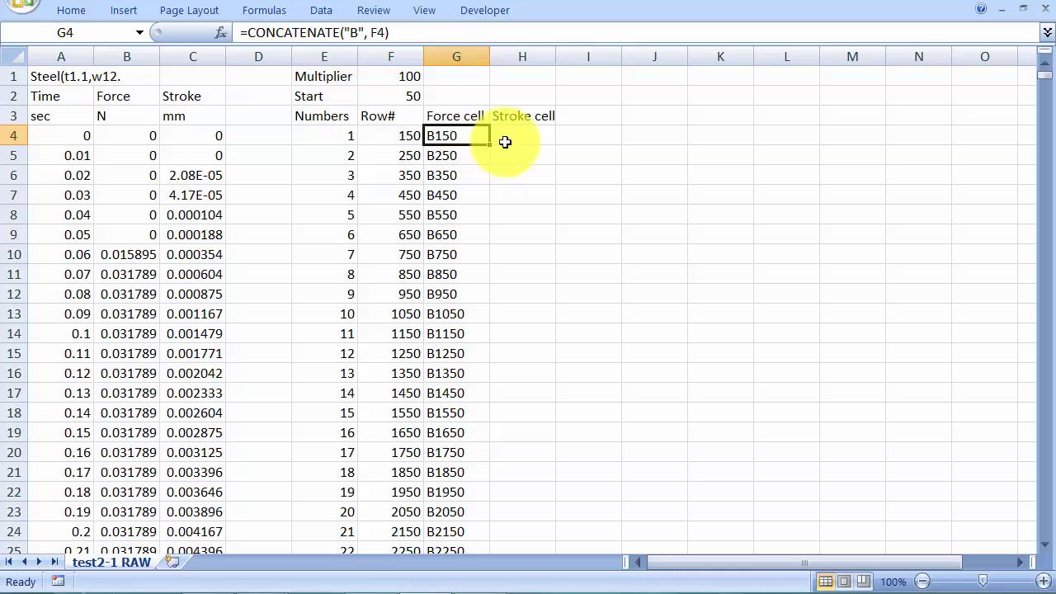
Step: Enter the formula =CONCATENATE("C", F4) in cell H4 to build the first stroke cell address
click(517, 140)
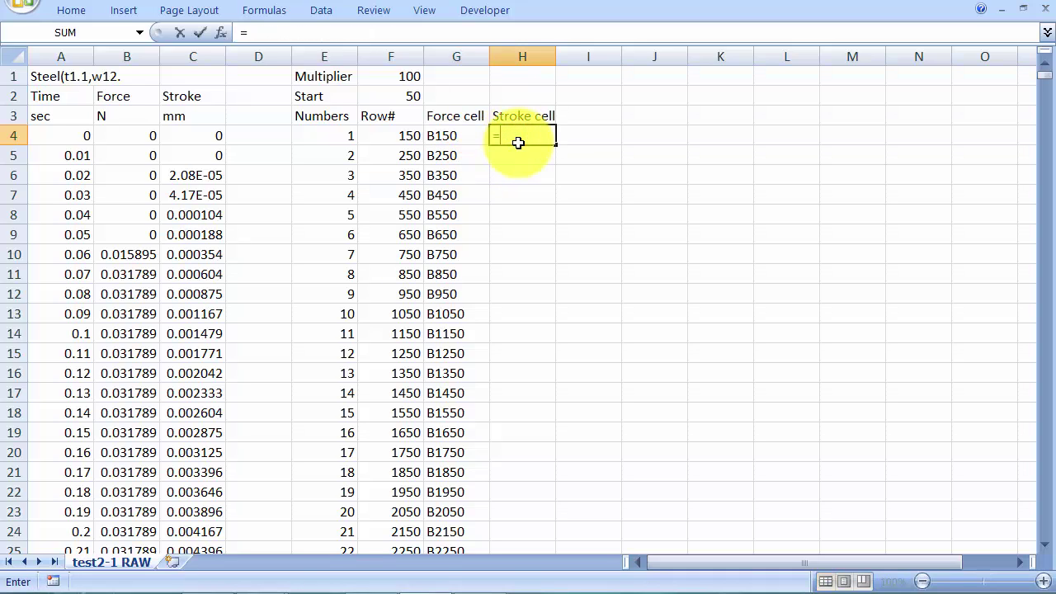
text(=con)
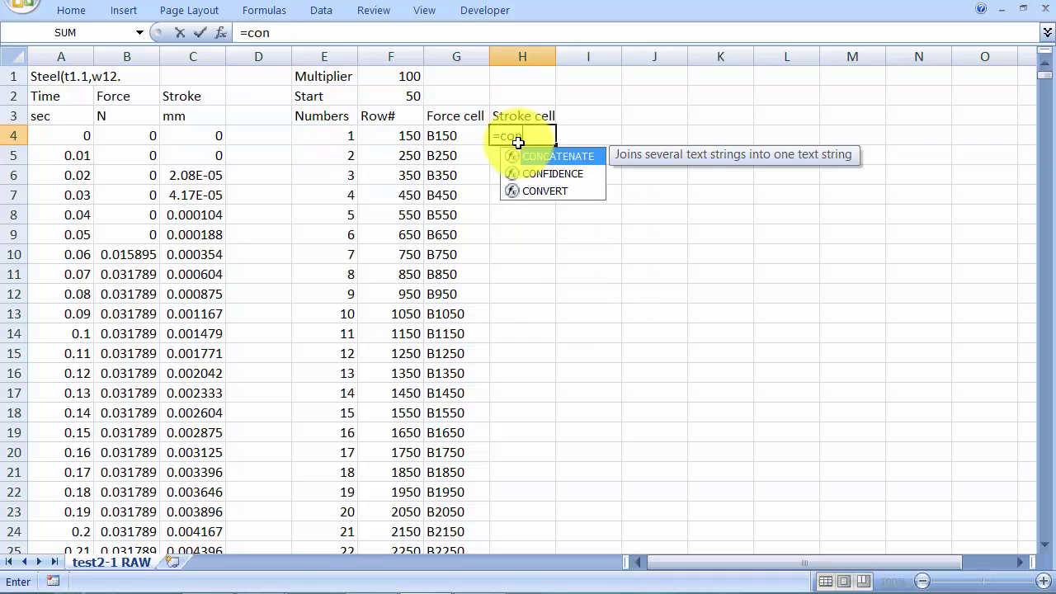
text(catenate("C",)
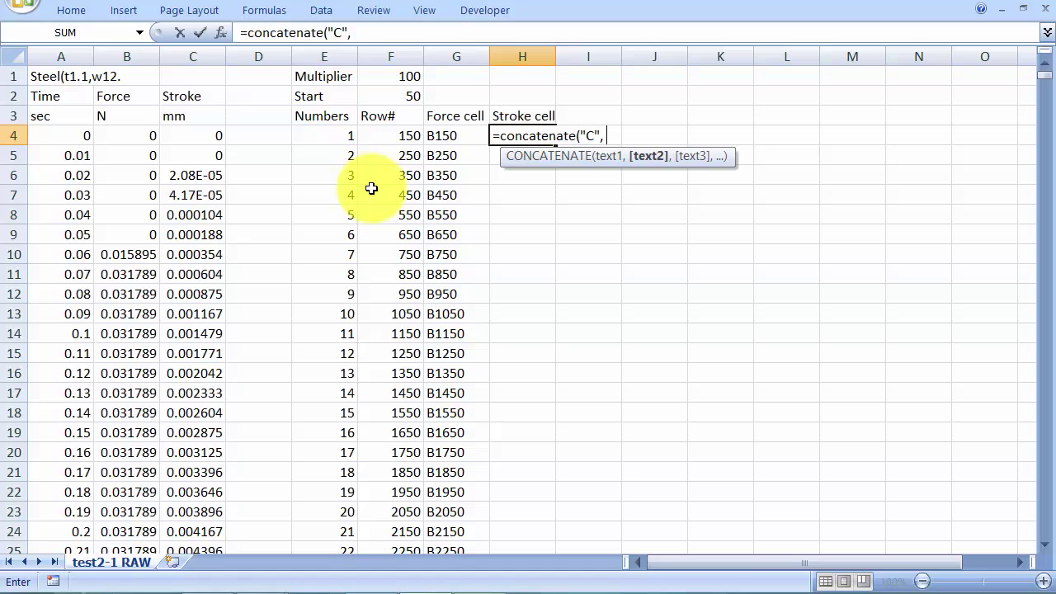
text())
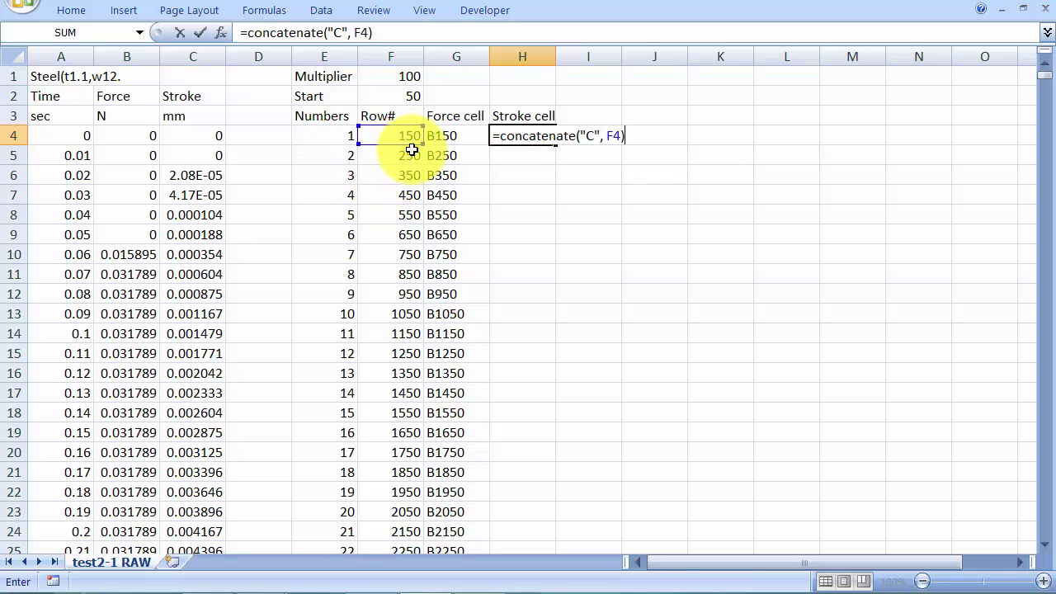
key(Return)
Step: Fill the stroke cell address formula from H4 down to H53
click(528, 135)
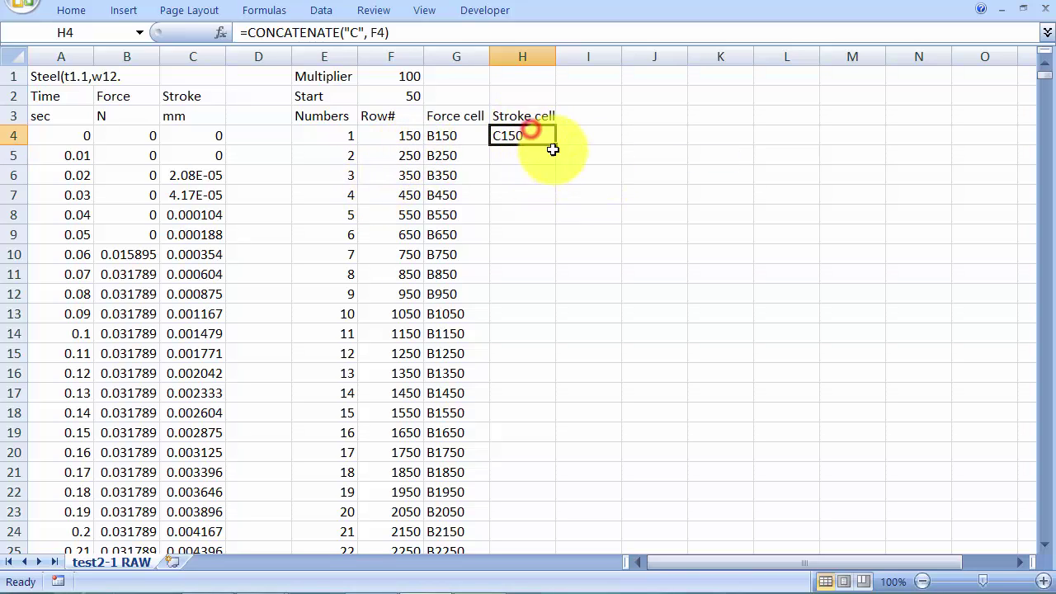
drag(554, 146, 533, 515)
scroll(693, 297, up, 10)
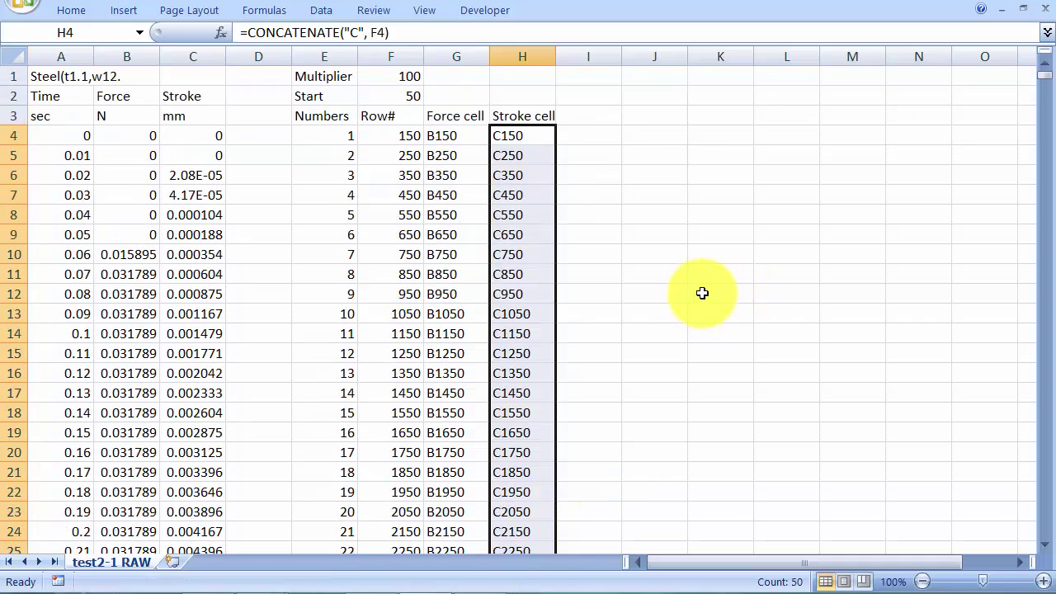
click(495, 195)
click(507, 137)
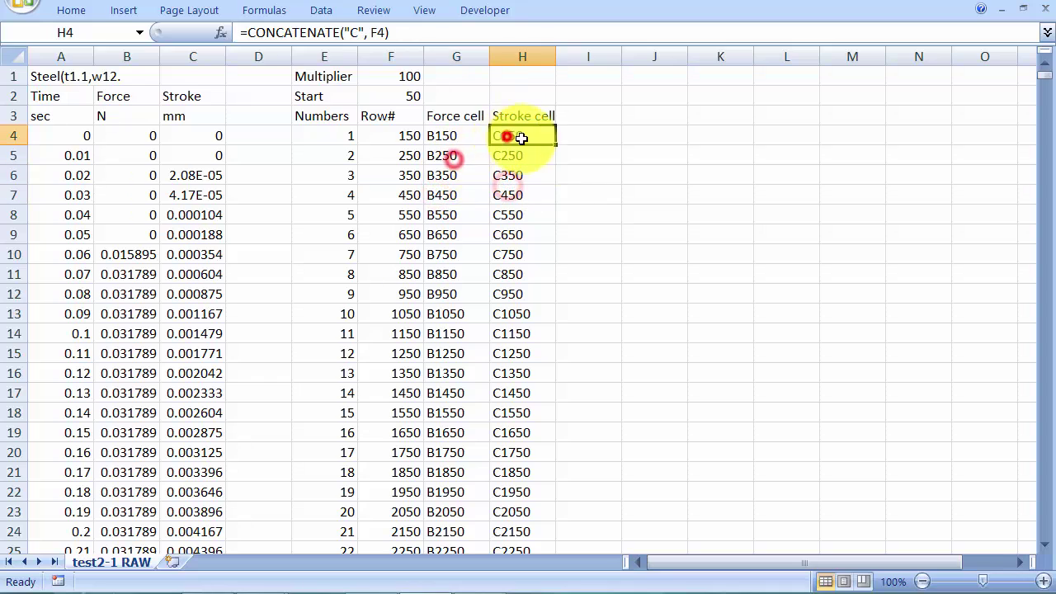
Step: Compare the original Force and Stroke column headings with the first generated addresses in G4 and H4
click(578, 118)
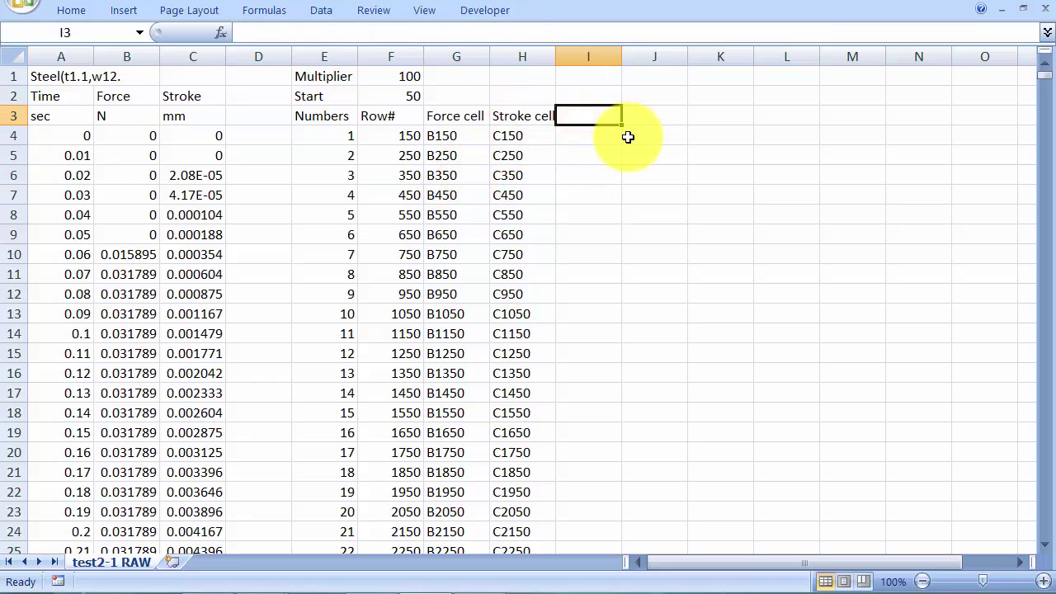
click(127, 95)
click(202, 94)
click(315, 133)
click(471, 138)
click(512, 136)
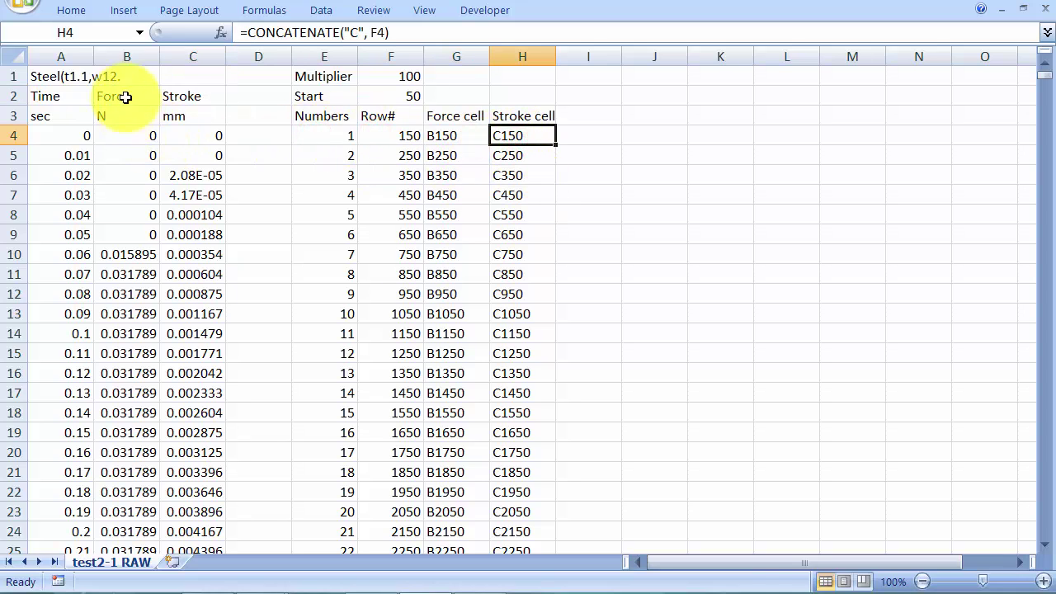
drag(124, 94, 198, 95)
Step: Label cell I3 as Force and cell J3 as Stroke
click(577, 115)
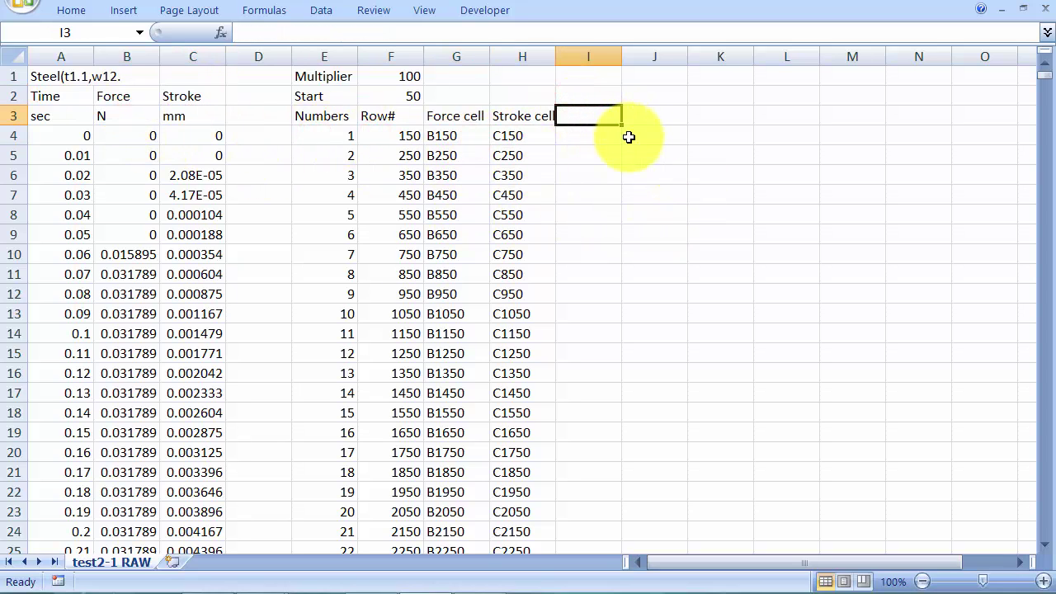
key(Tab)
text(S)
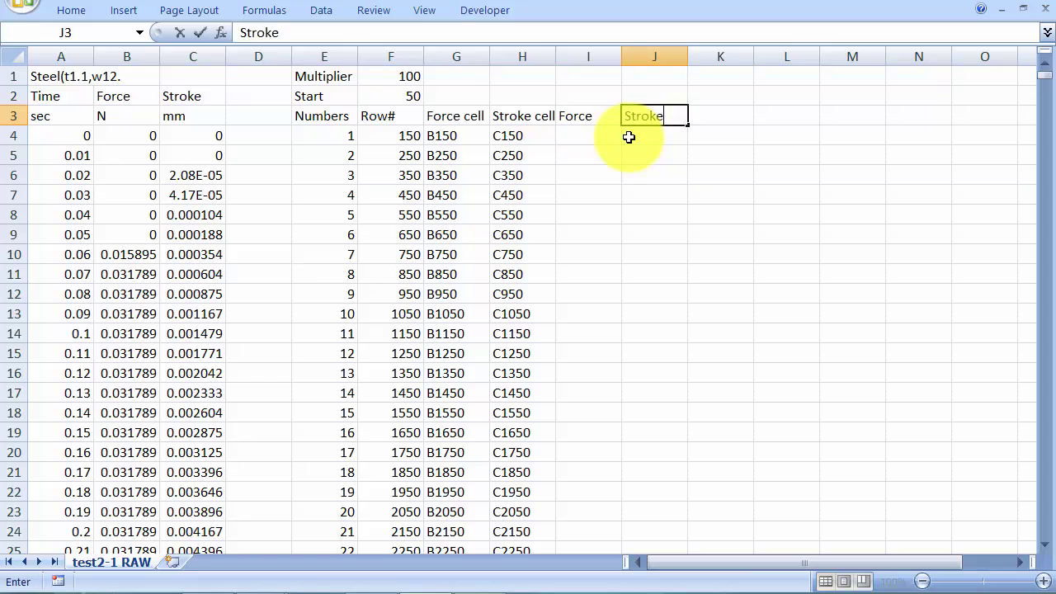
text(troke)
key(Return)
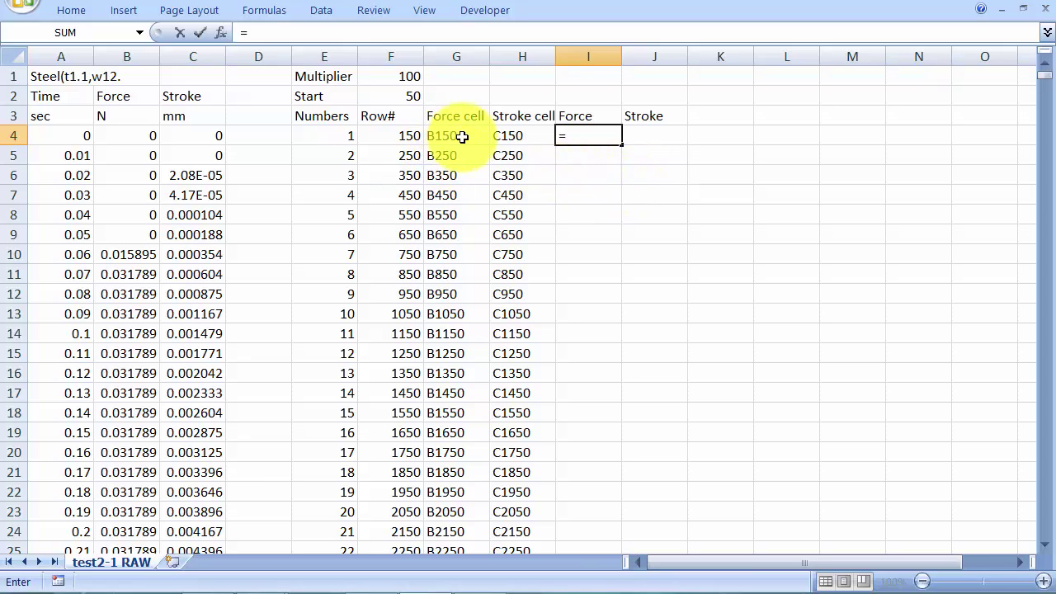
Step: Enter =INDIRECT(G4) in cell I4 to retrieve the force value, and fill it down to I6
text(indirect()
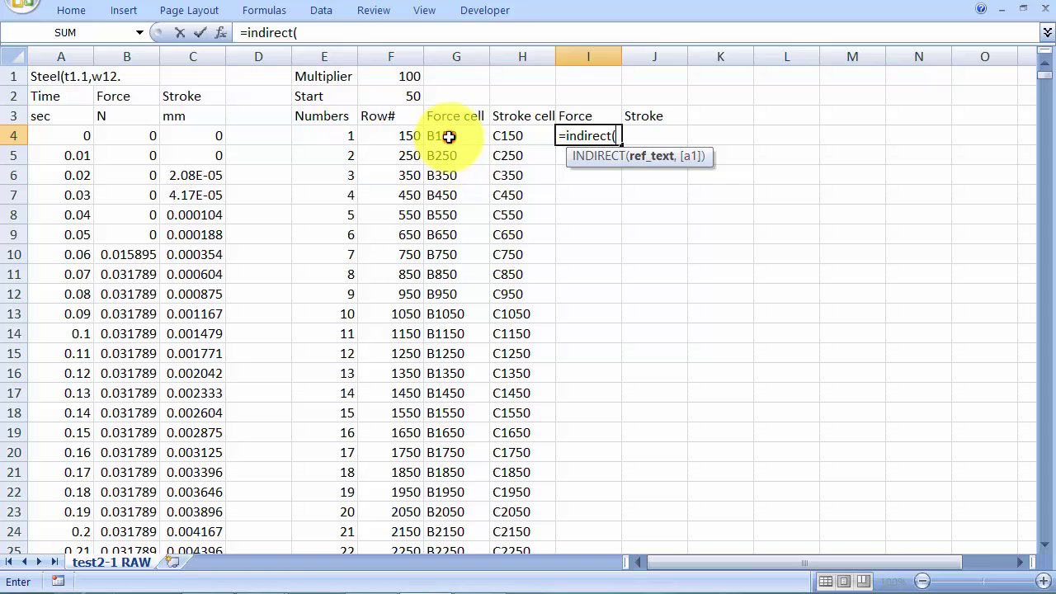
click(449, 137)
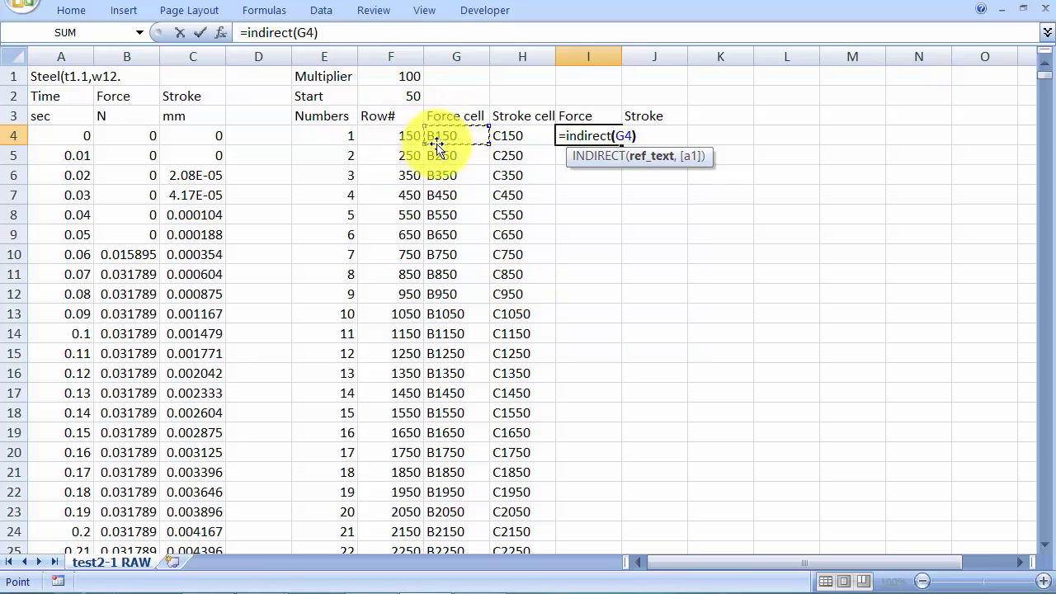
text())
key(Return)
click(616, 147)
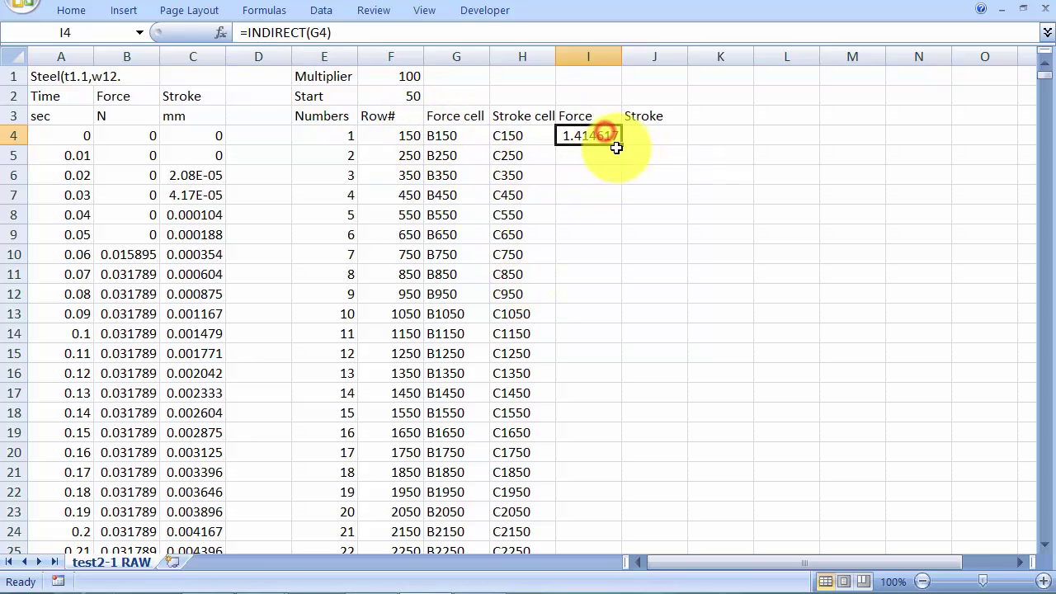
drag(619, 151, 627, 176)
Step: Copy the INDIRECT formula from I4 across to J4 and check that it refers to stroke cell H4
click(657, 136)
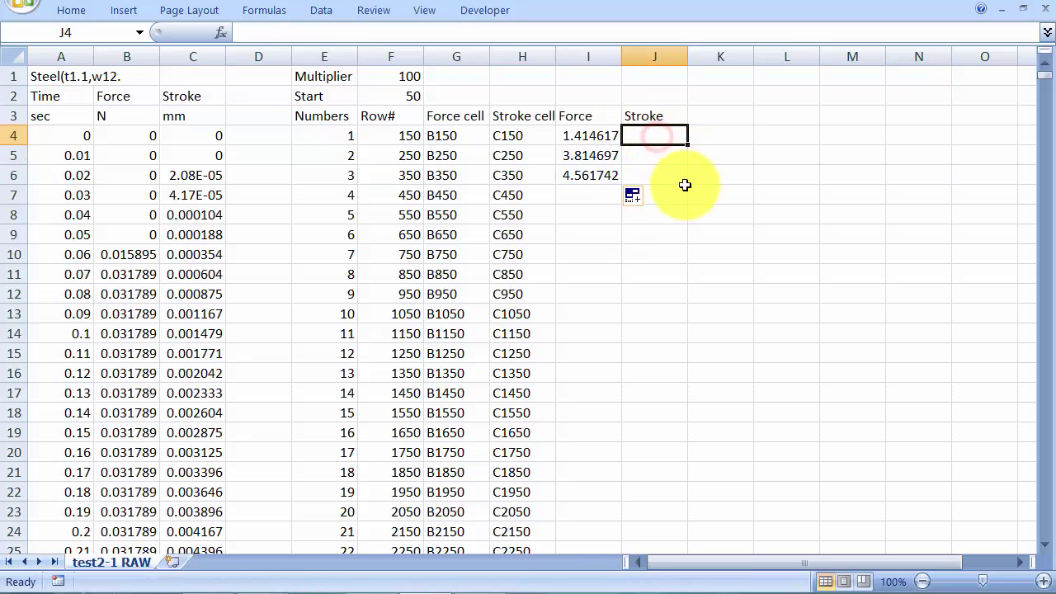
key(Left)
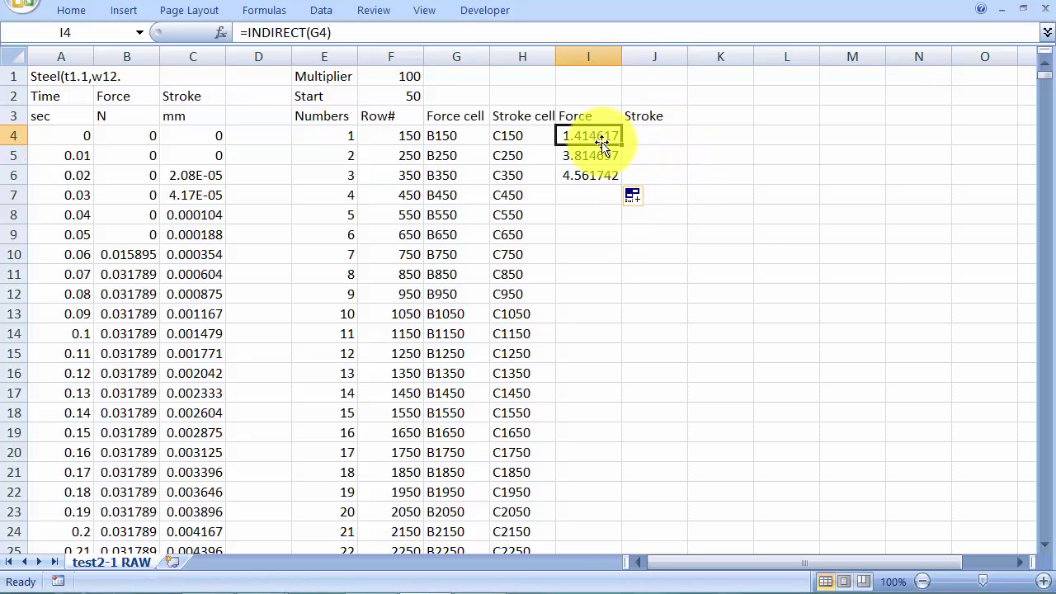
drag(623, 143, 658, 148)
click(652, 136)
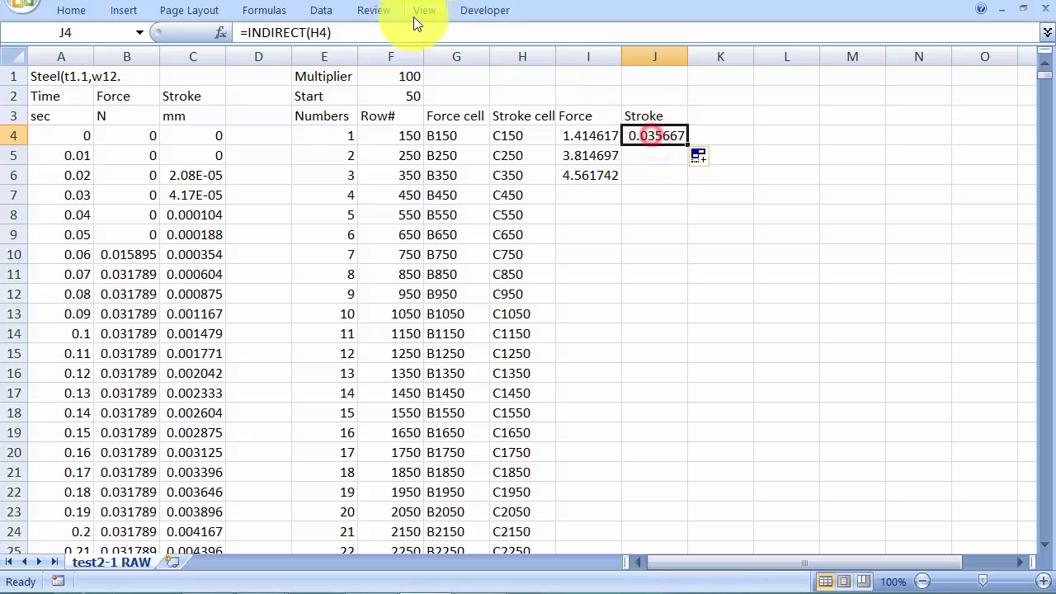
click(426, 33)
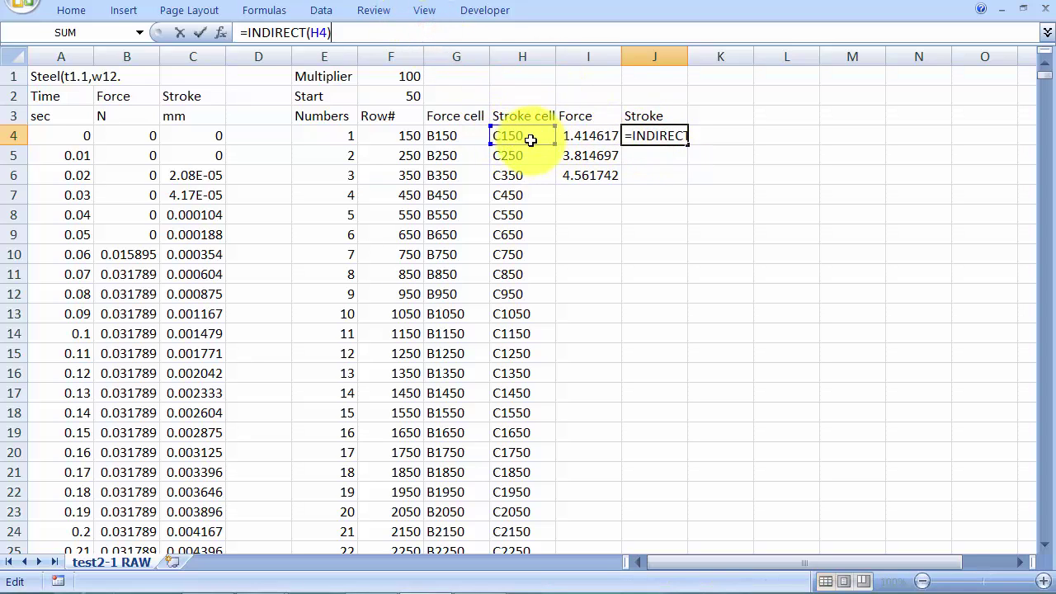
key(Return)
Step: Fill the stroke formula from J4 down to J6, then extend both the Force and Stroke formulas to row 53
drag(688, 145, 686, 183)
drag(578, 173, 718, 521)
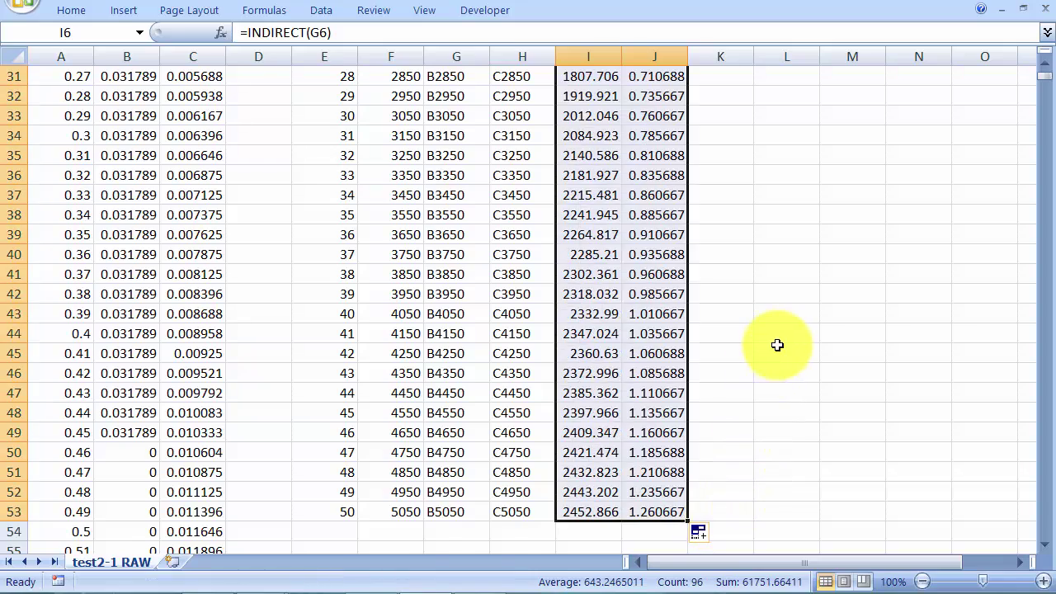
scroll(776, 346, up, 10)
click(778, 272)
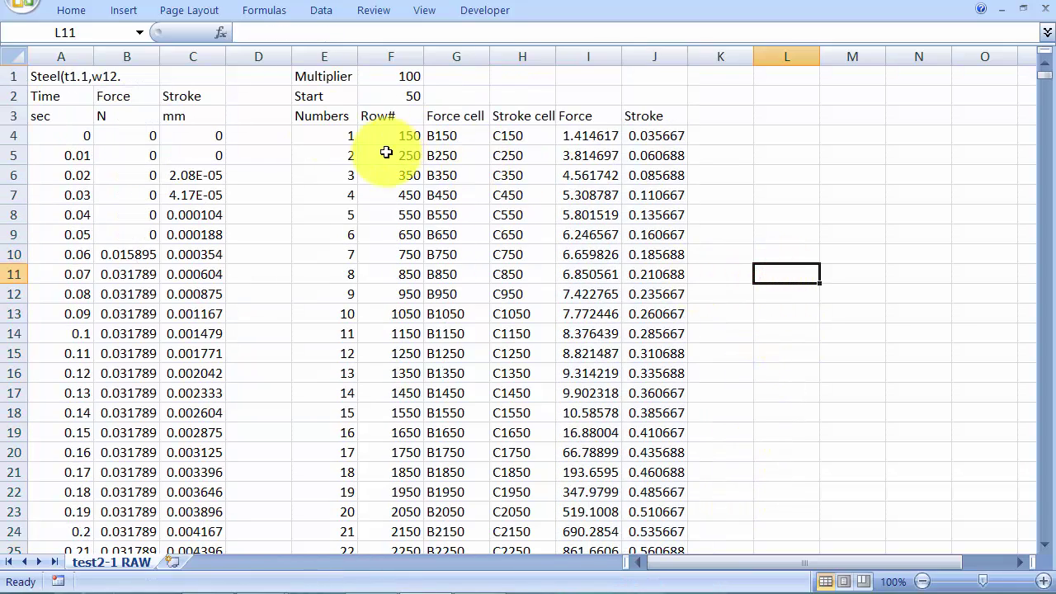
Step: Hide columns A through D containing the original raw data
drag(259, 56, 10, 51)
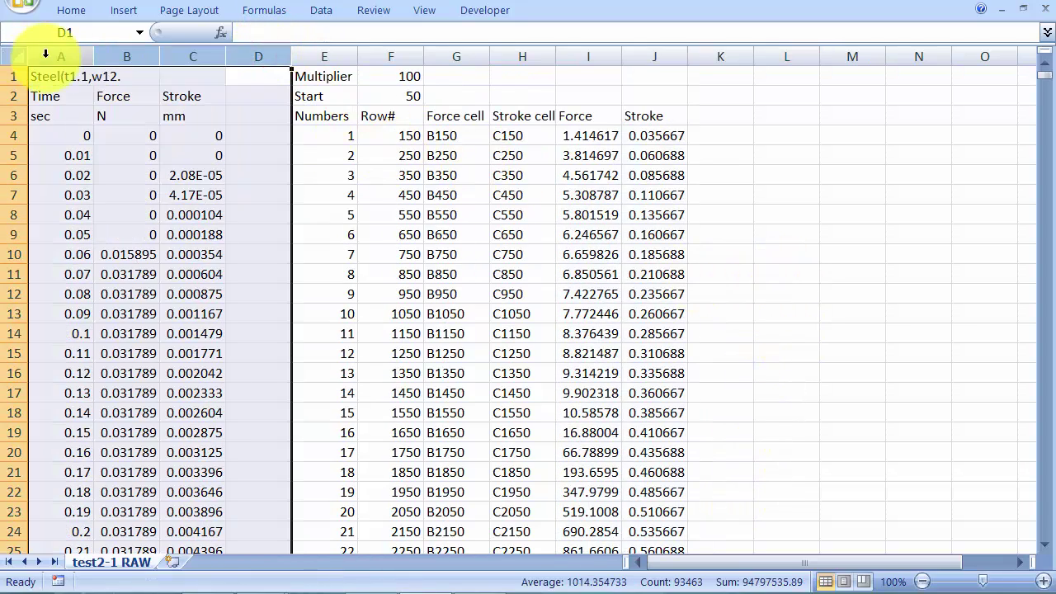
right_click(50, 56)
click(114, 278)
click(831, 249)
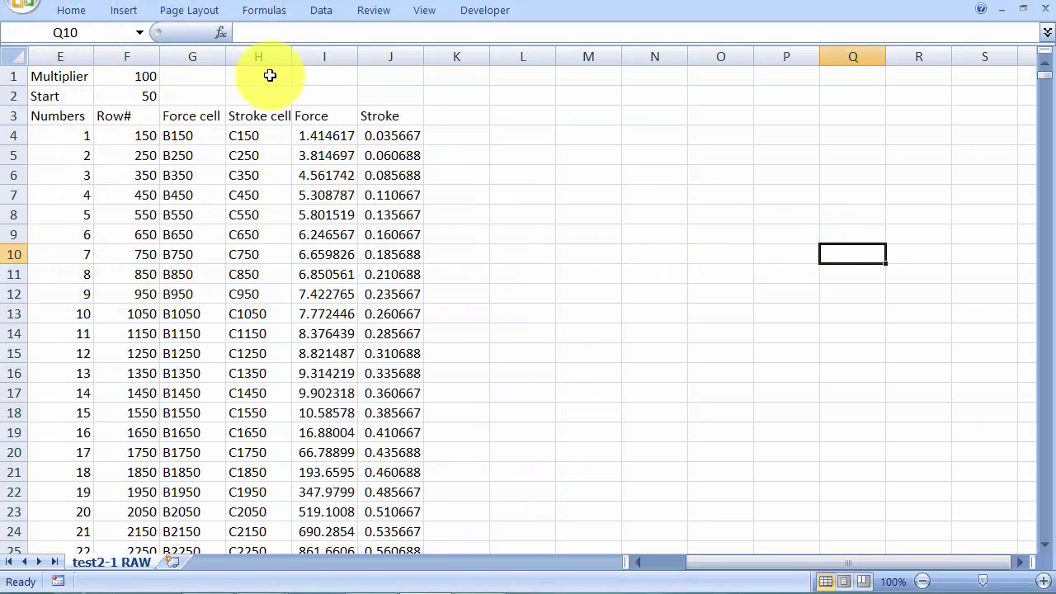
Step: Hide columns G and H containing the force and stroke cell addresses
drag(264, 56, 207, 56)
right_click(198, 57)
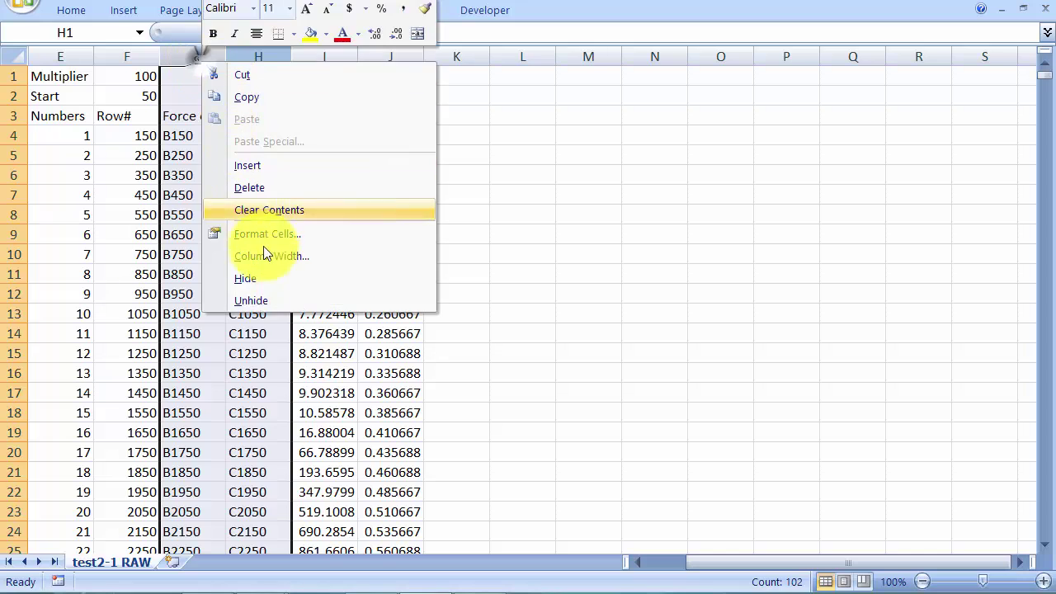
click(261, 274)
click(399, 228)
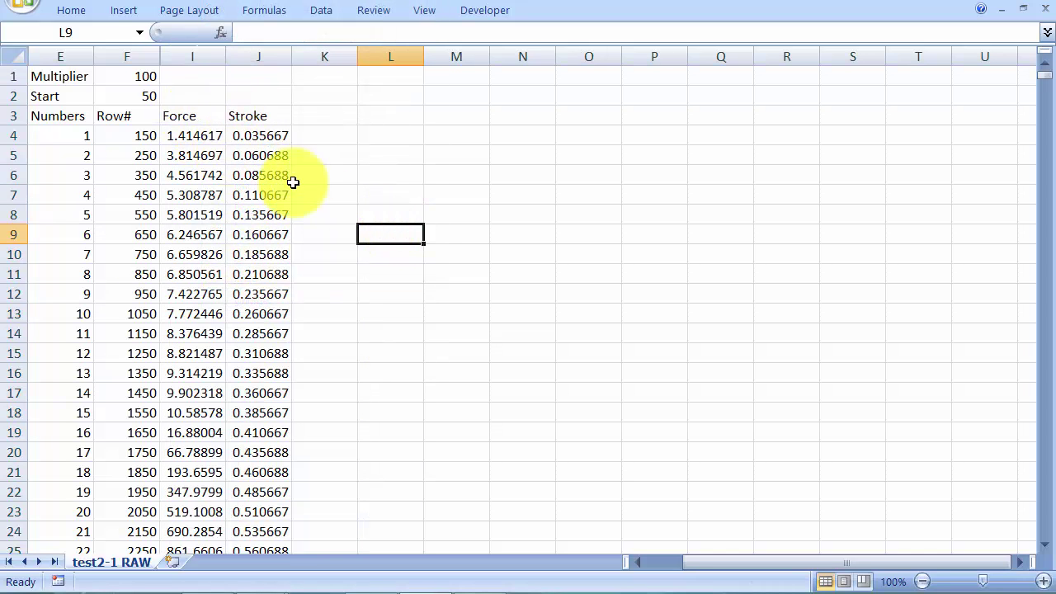
Step: Insert an empty Scatter with Smooth Lines chart and move it into the blank area beside the Stroke column
click(120, 10)
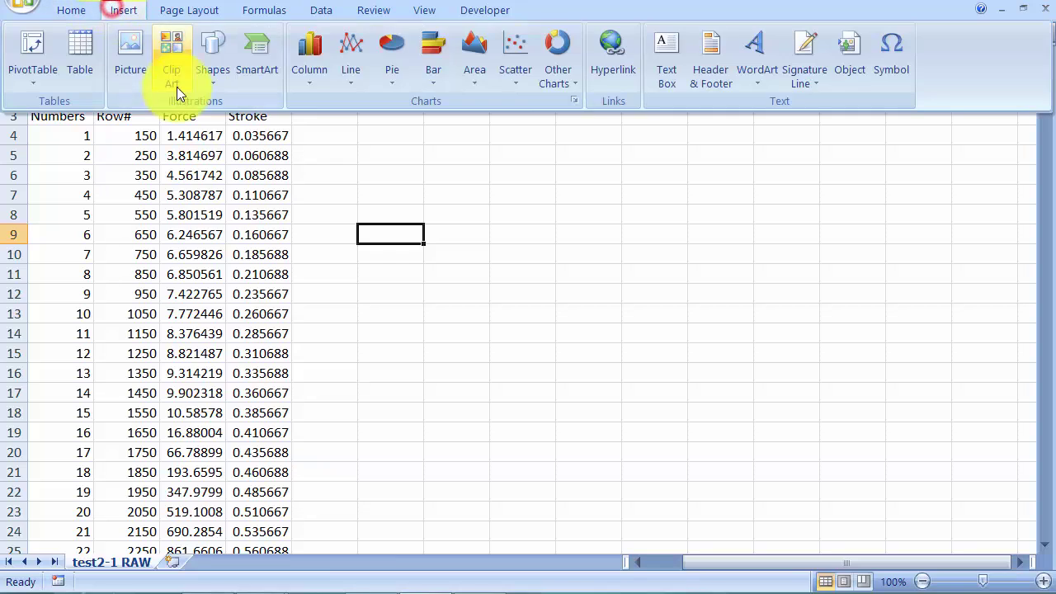
click(355, 54)
click(514, 62)
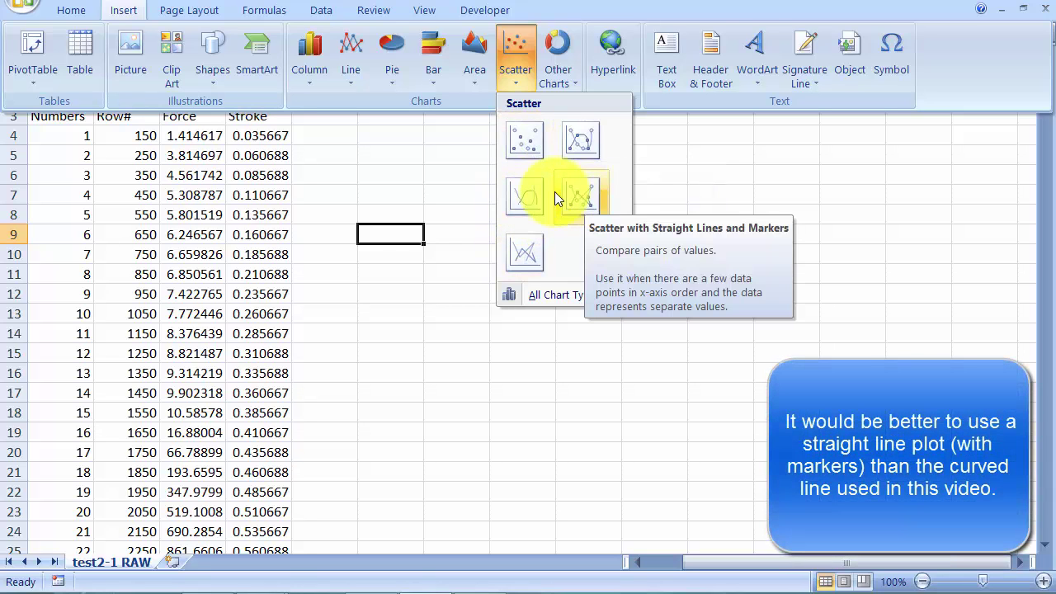
click(527, 195)
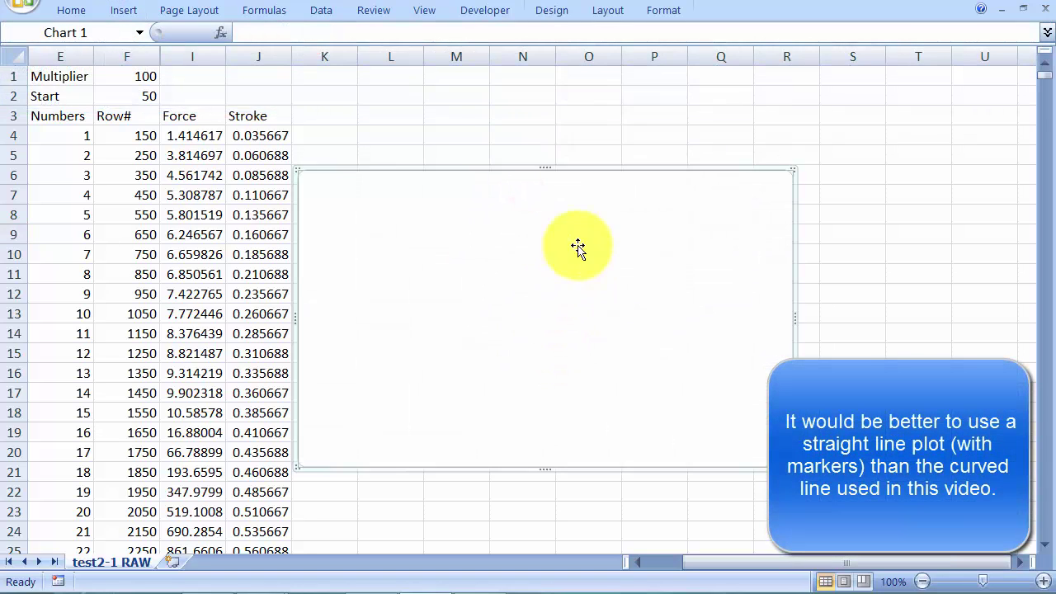
drag(600, 236, 707, 258)
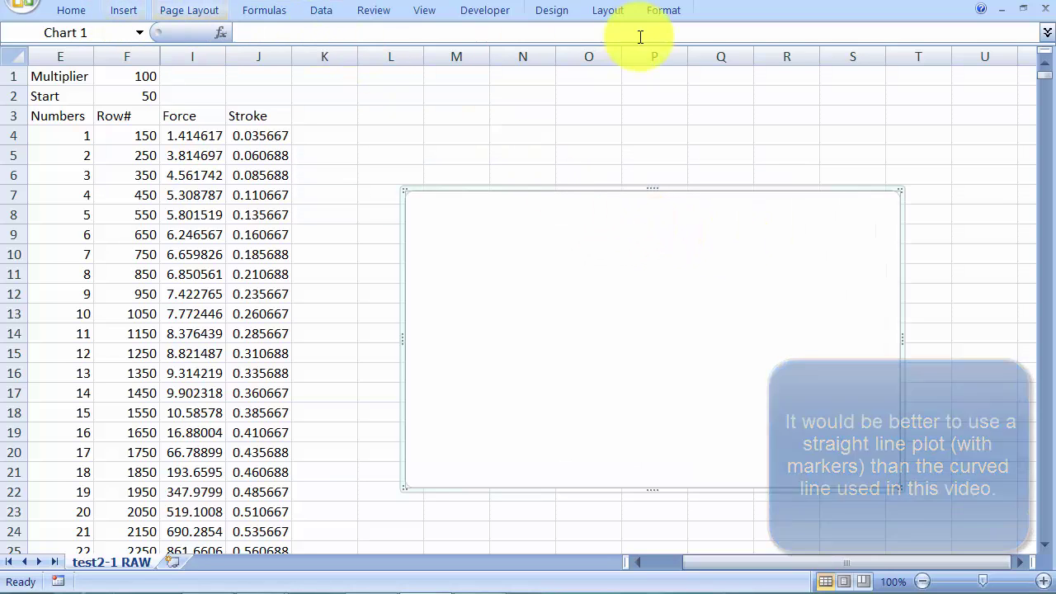
Step: Add a chart data series with X values from stroke cells J4:J53 and Y values from force cells I4:I53
click(554, 11)
click(197, 56)
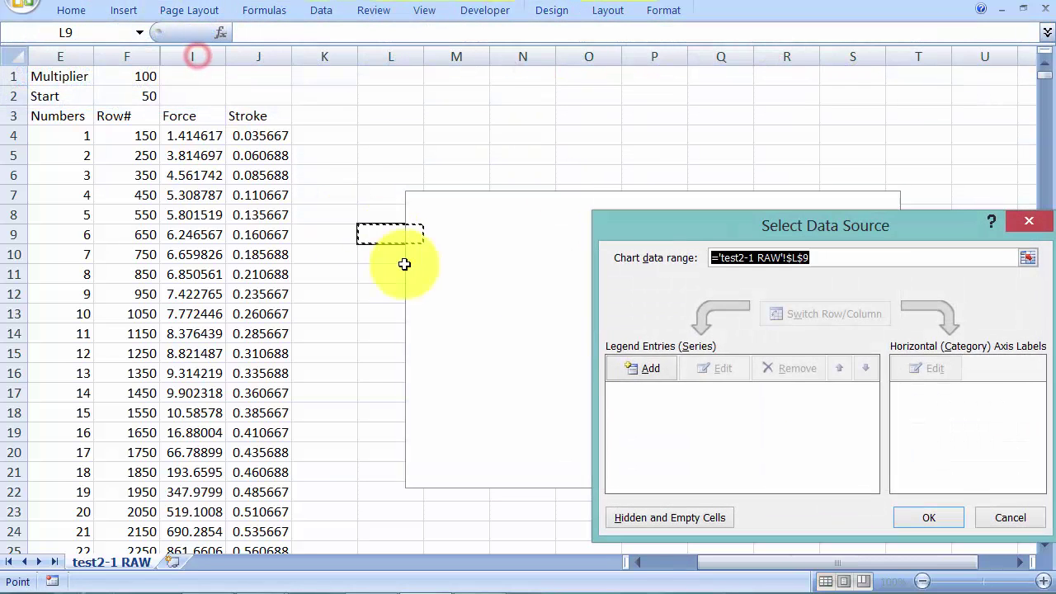
click(646, 369)
click(776, 382)
click(244, 137)
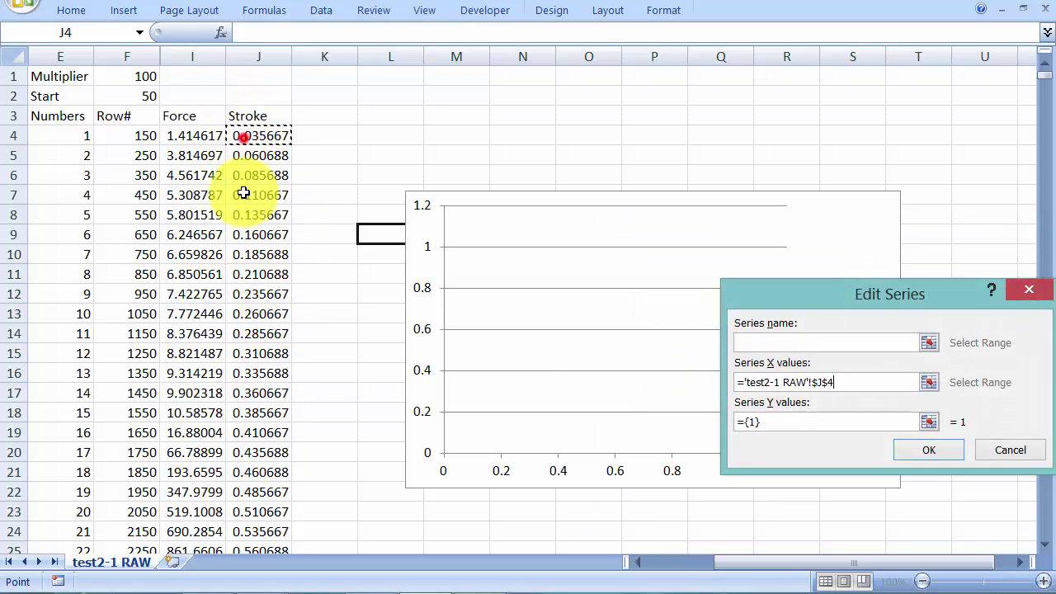
drag(238, 355, 259, 514)
key(BackSpace)
drag(176, 514, 177, 135)
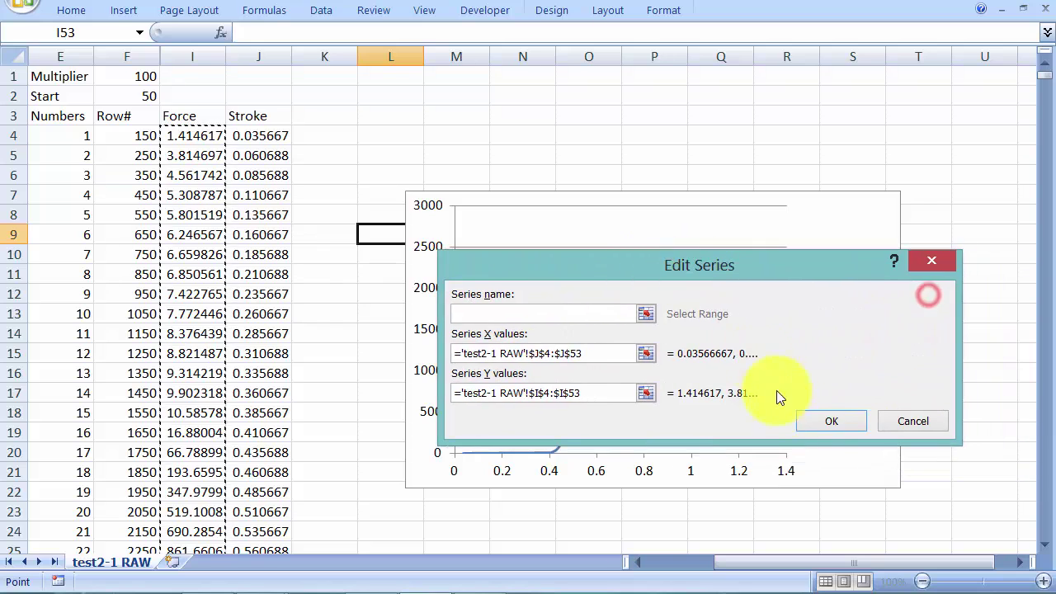
click(825, 419)
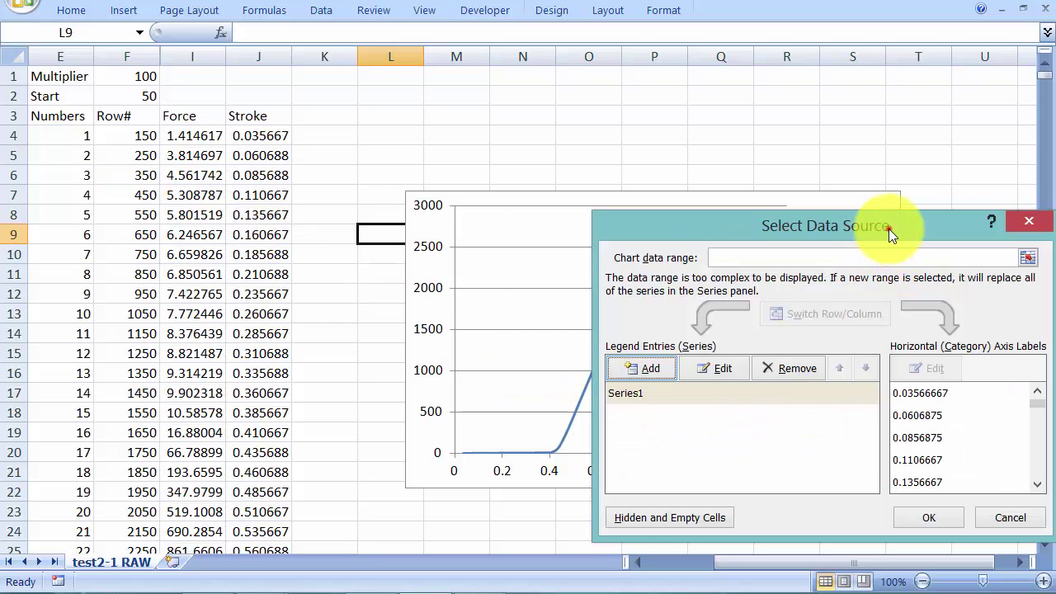
drag(844, 217, 767, 189)
click(849, 494)
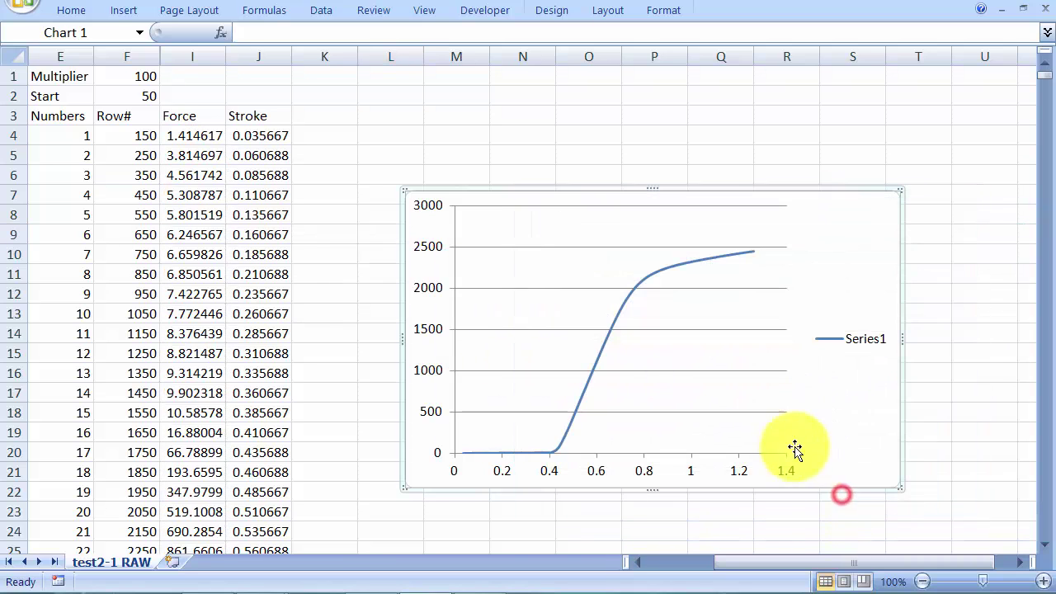
Step: Delete the chart's legend, then move the chart closer to the data and enlarge it to about row 23
click(839, 331)
key(Delete)
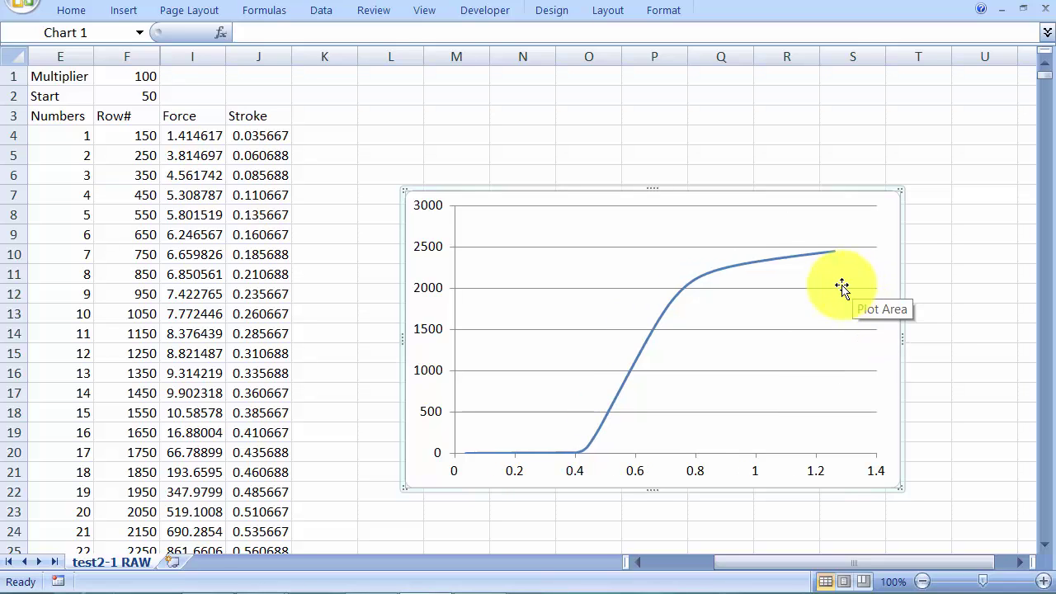
click(497, 203)
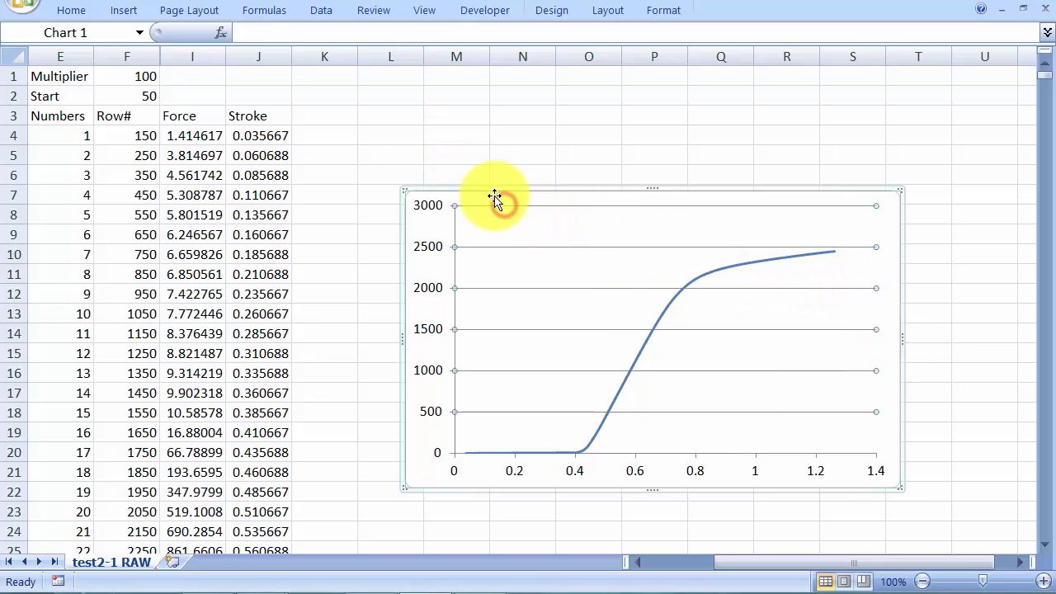
drag(498, 208, 450, 139)
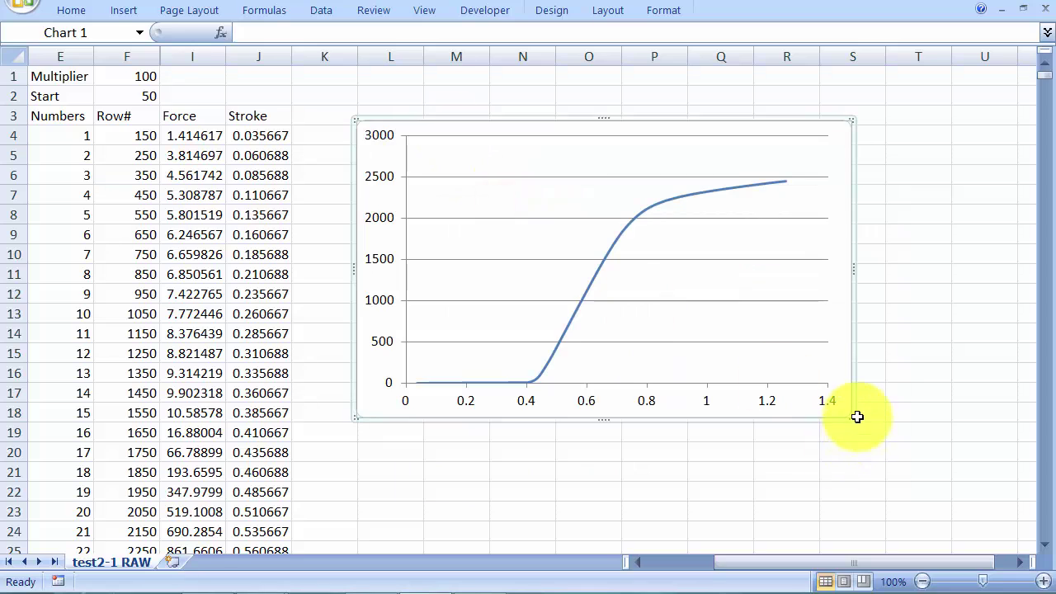
drag(854, 416, 954, 513)
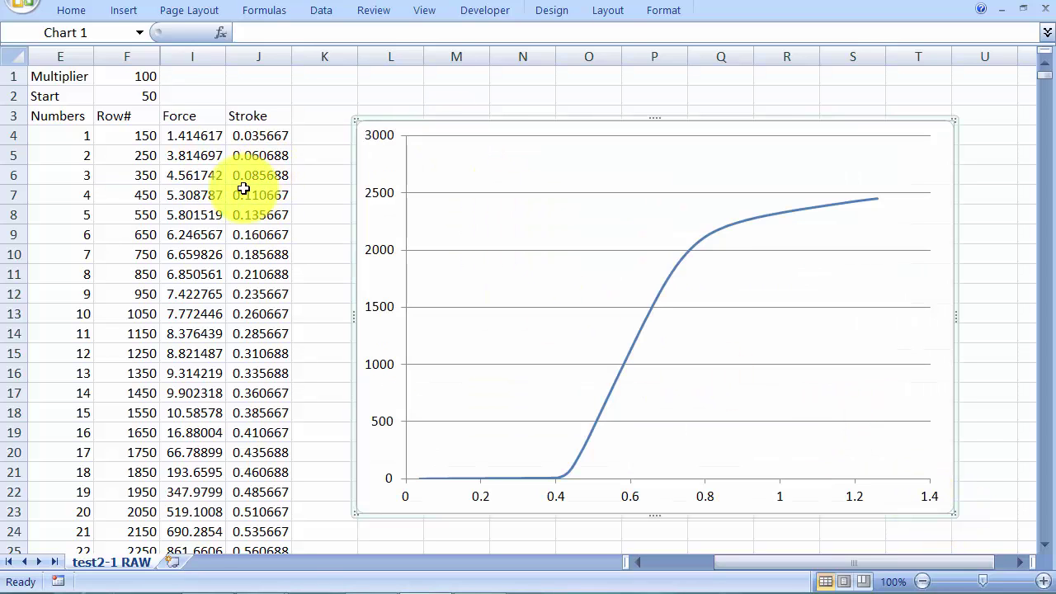
Step: Try Multiplier values of 200, 300 and 400 in F1, finishing with 500
click(205, 67)
click(102, 77)
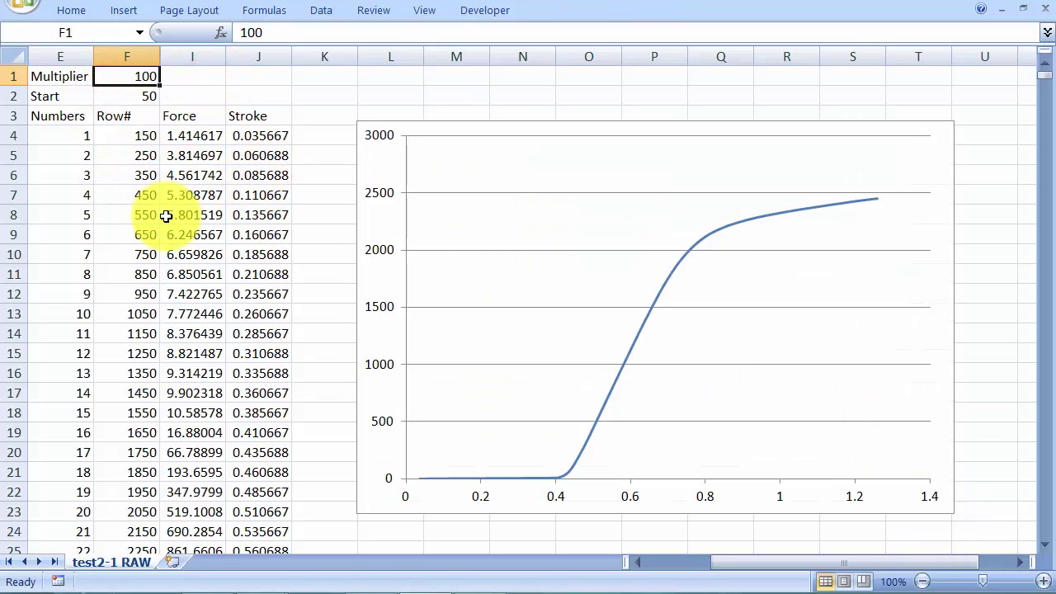
key(Up)
key(Return)
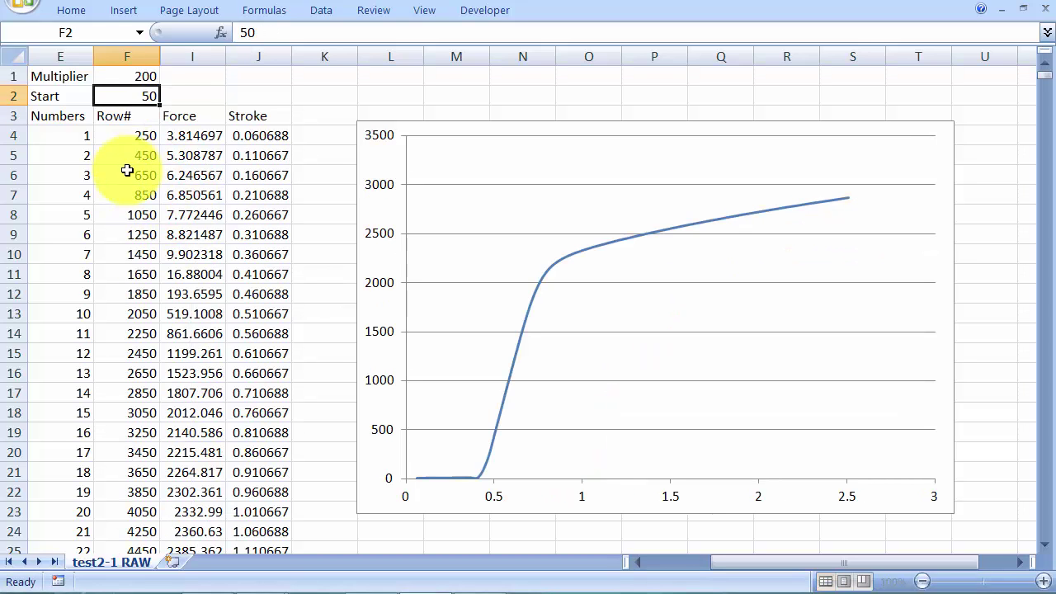
key(Up)
text(3)
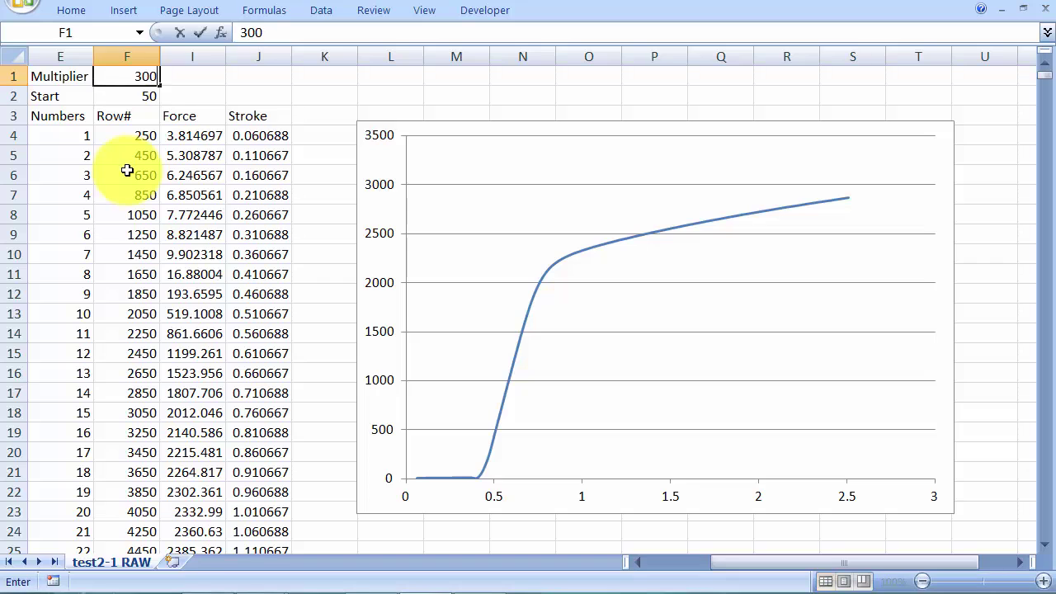
key(Return)
text(400)
key(Return)
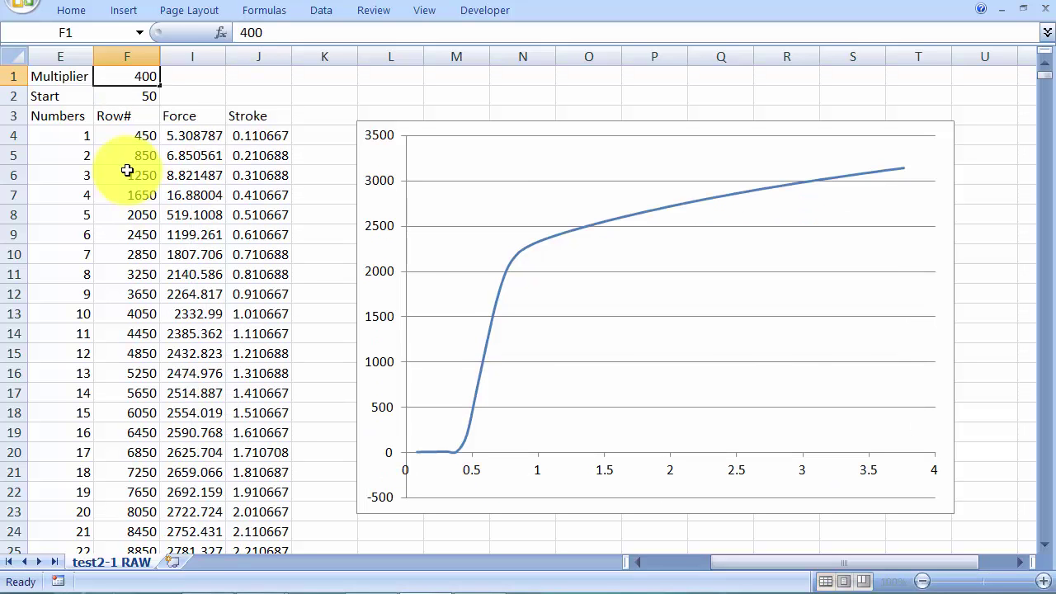
text(500)
key(Return)
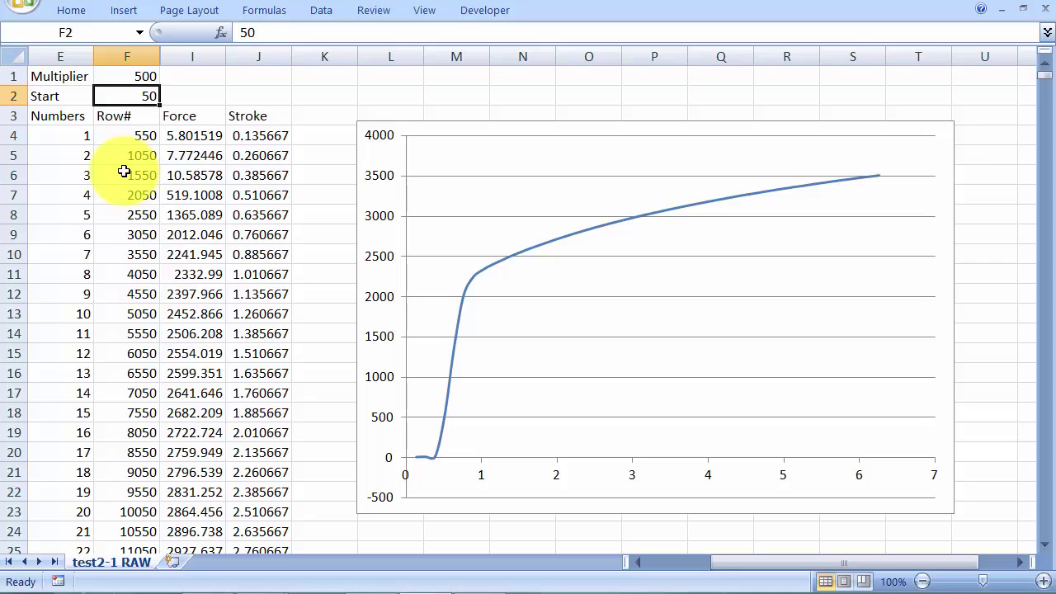
Step: Try Start values of 100 and 200 in F2, finishing with 1000
key(Return)
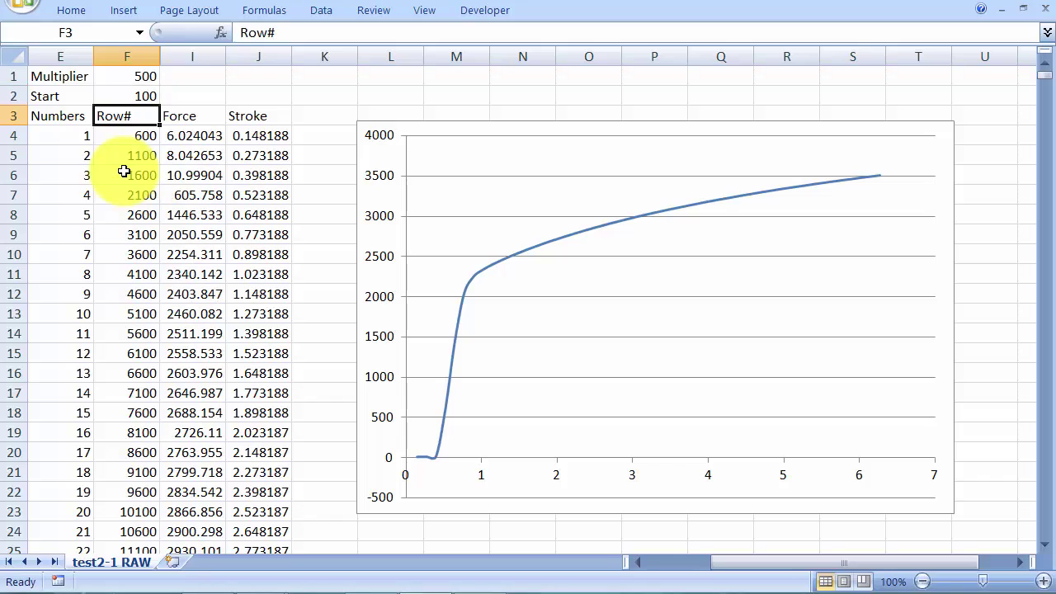
key(Up)
text(200)
key(ctrl+Return)
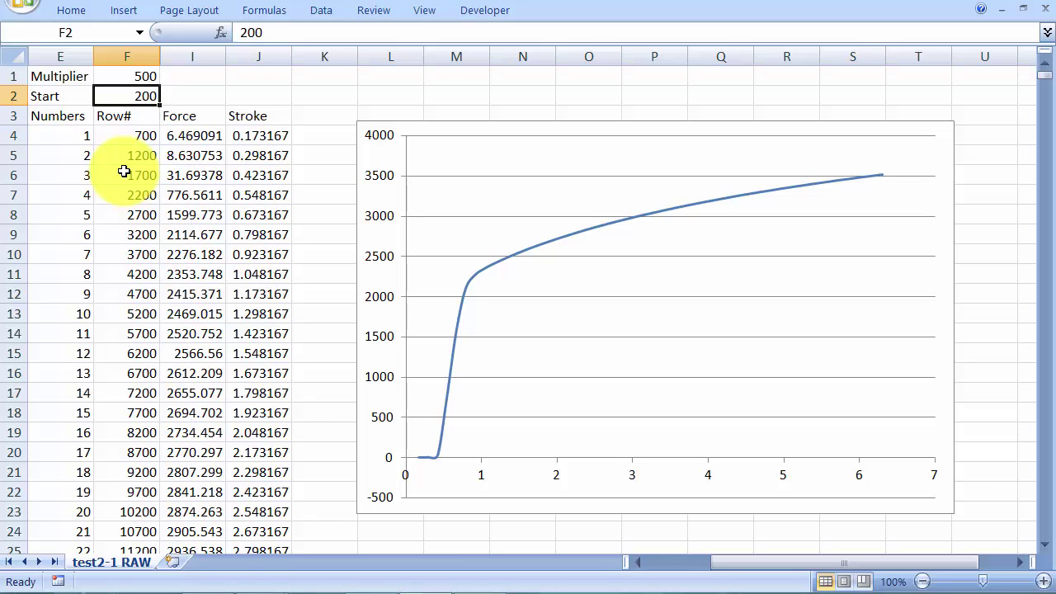
text(1000)
key(Return)
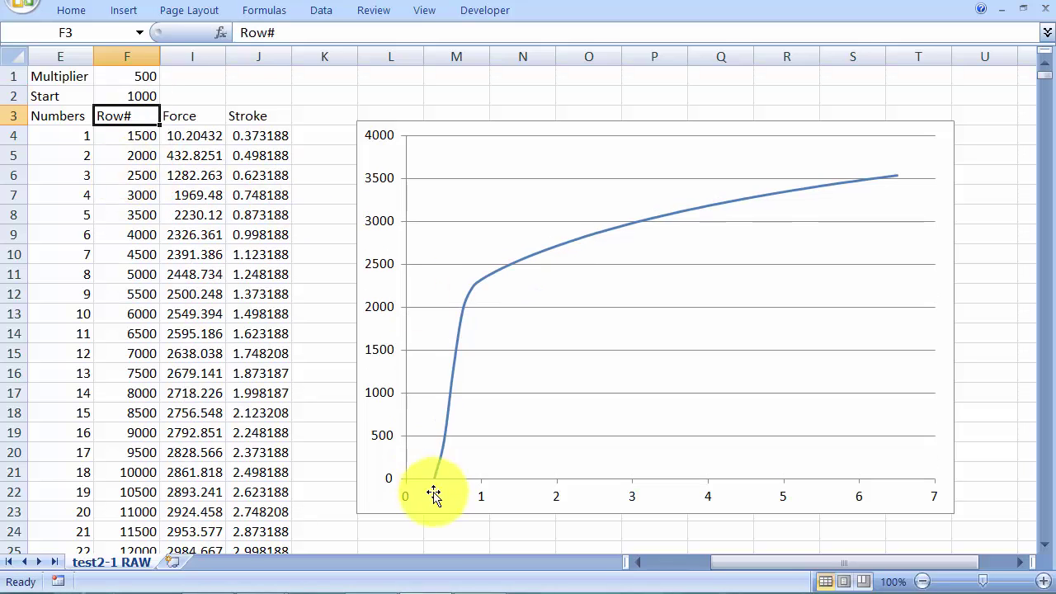
Step: Examine the Start value and the first row's row number, force and stroke cells against where the curve begins
click(139, 96)
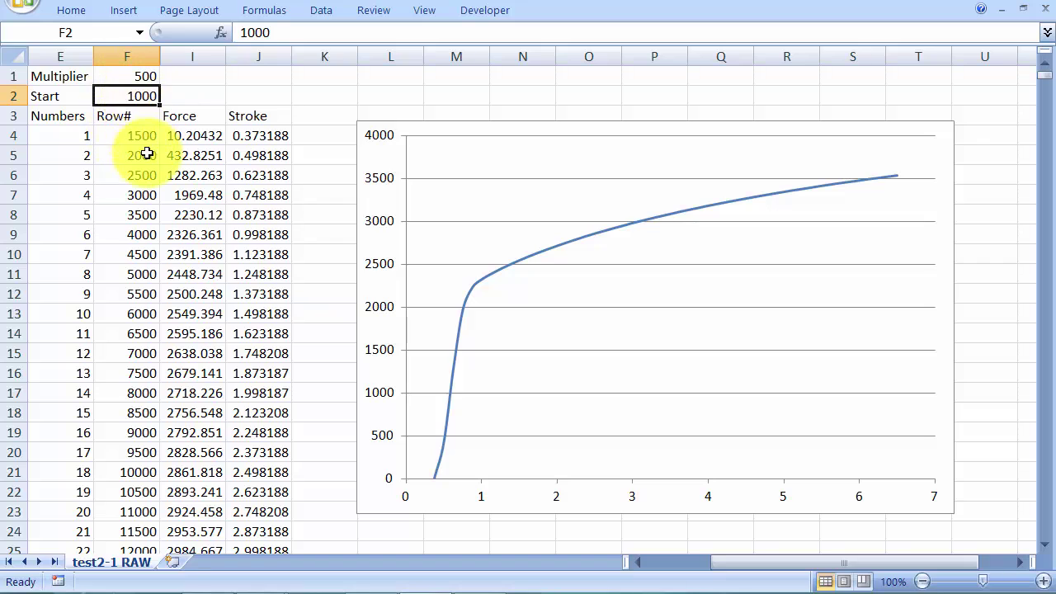
click(132, 139)
click(188, 138)
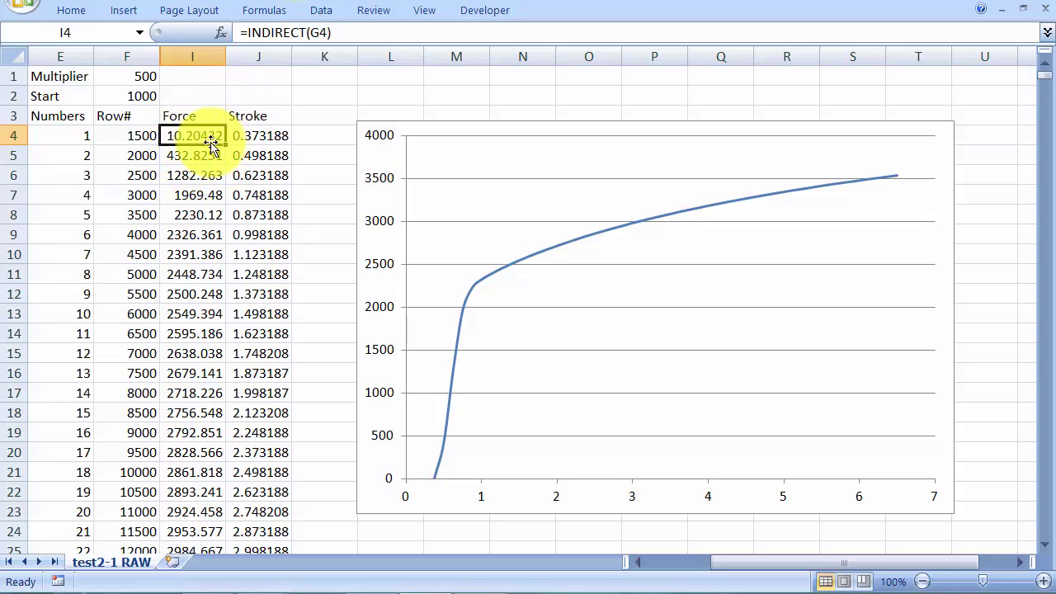
click(252, 132)
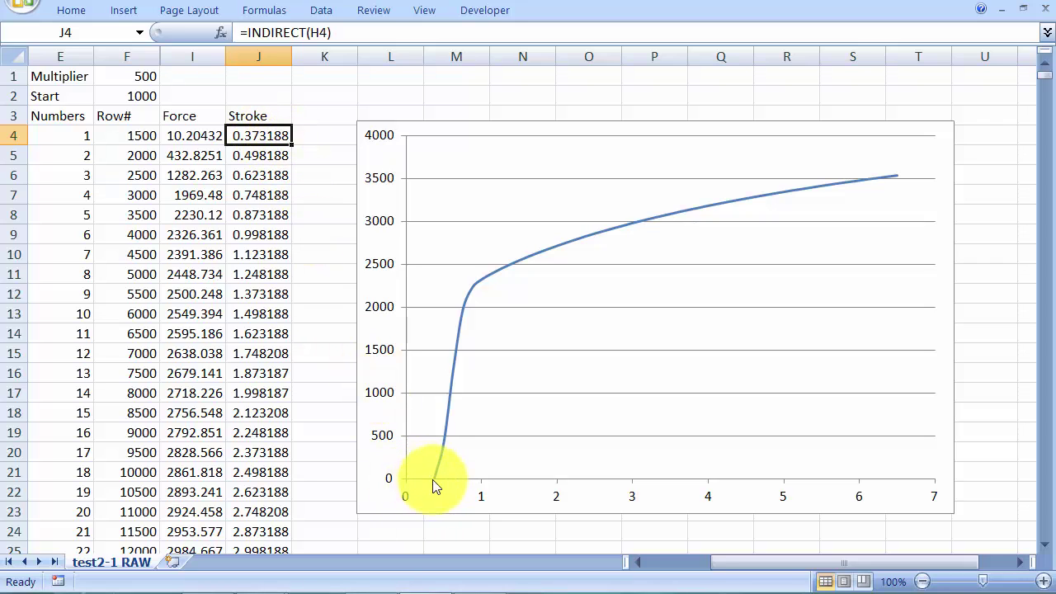
click(335, 154)
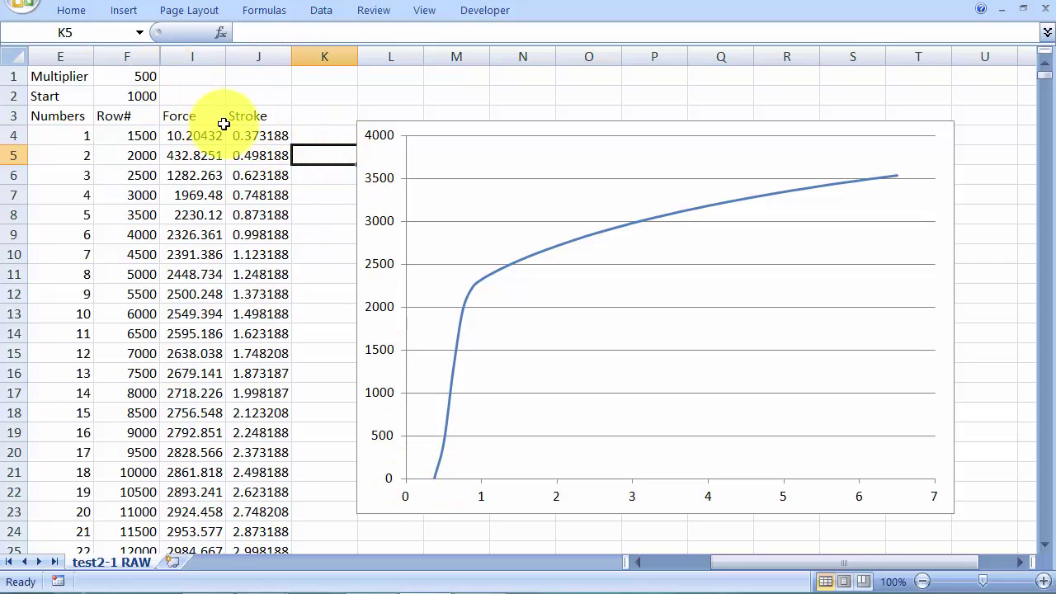
click(260, 135)
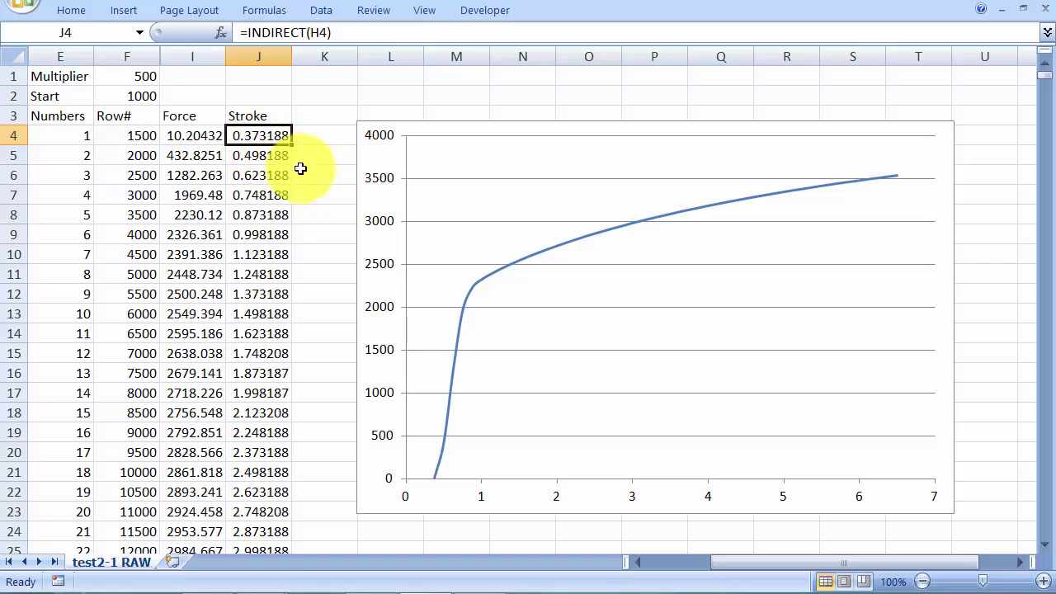
drag(255, 135, 207, 136)
click(188, 136)
click(239, 140)
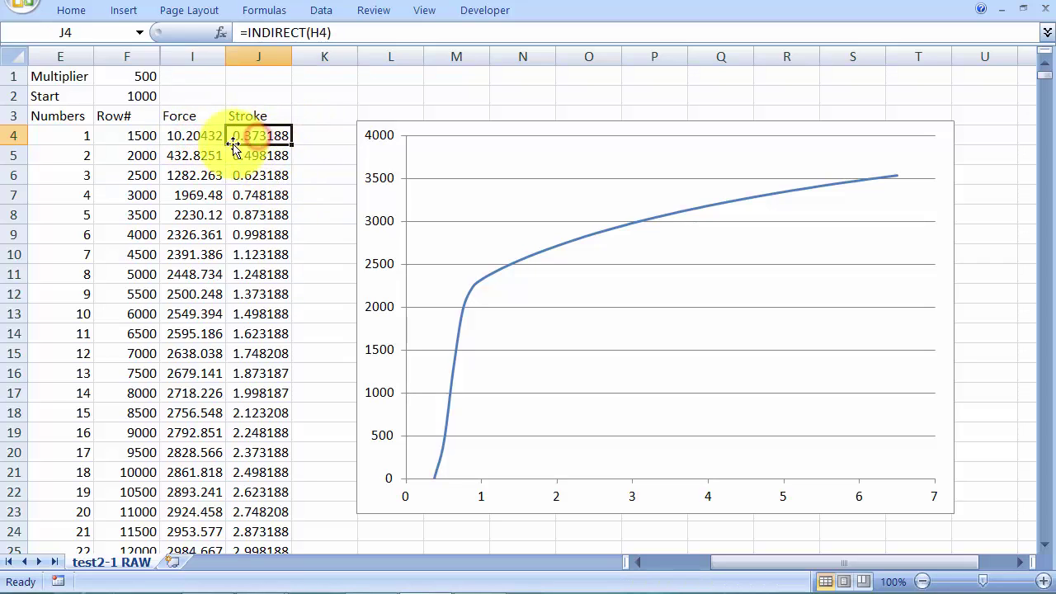
click(193, 135)
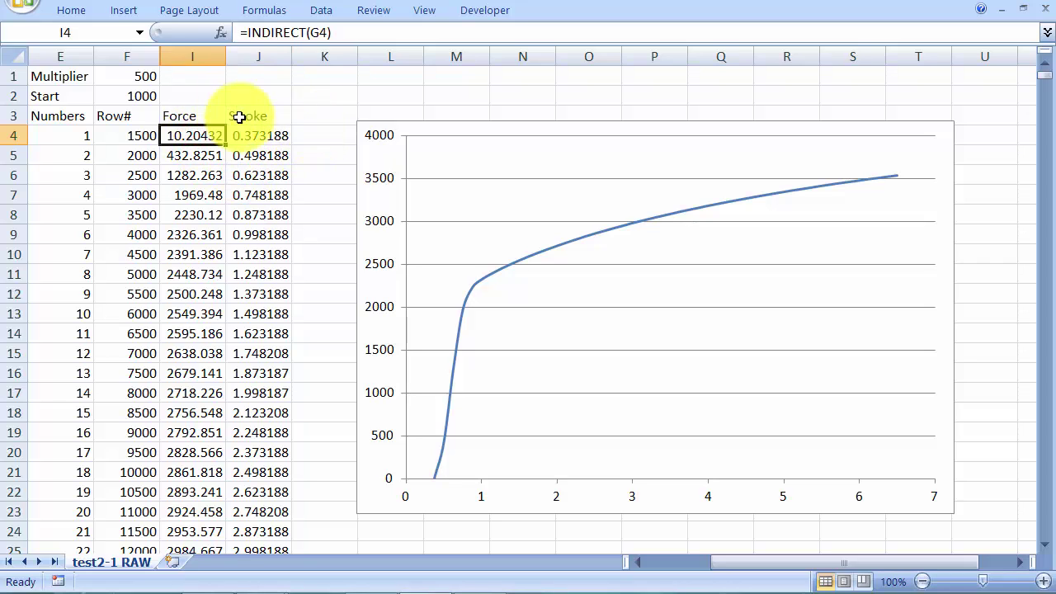
Step: Change the stroke formula in J4 to =INDIRECT(H4)-INDIRECT($H$4) so the stroke is offset to start from zero
click(253, 136)
click(352, 35)
triple_click(349, 32)
click(343, 34)
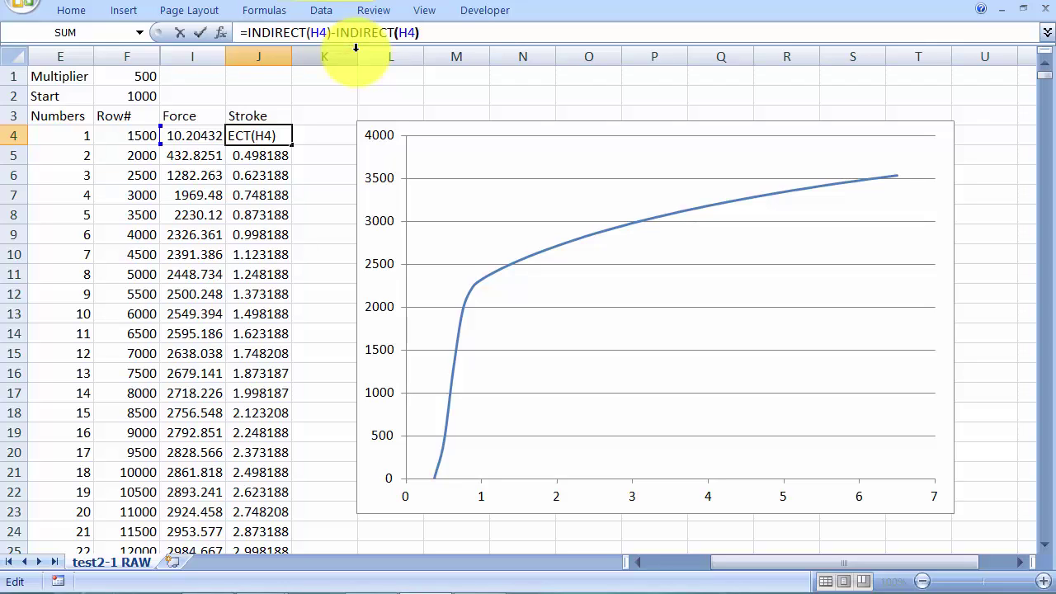
click(423, 33)
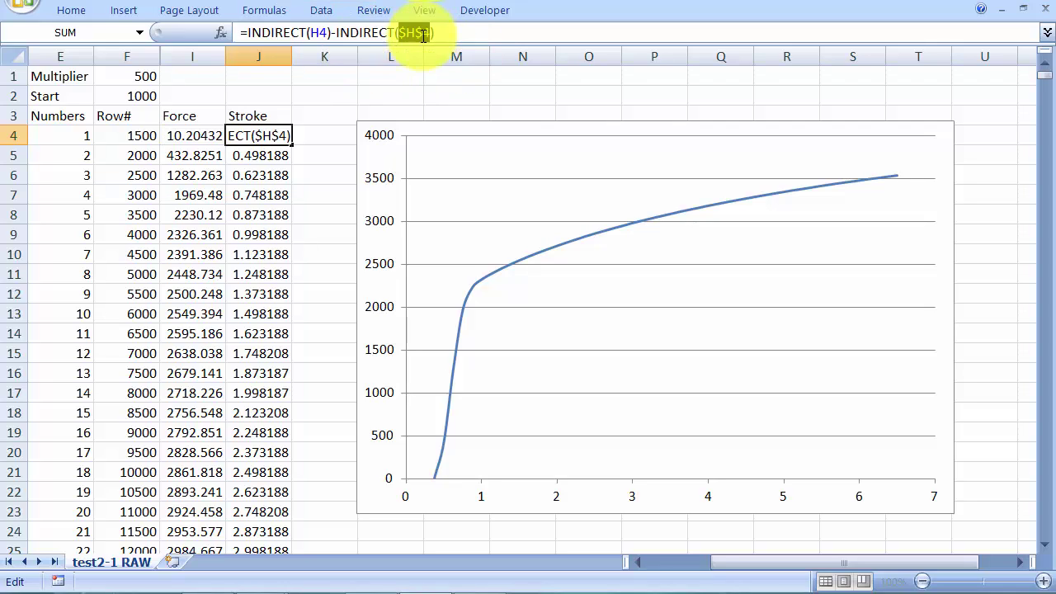
key(Return)
click(256, 135)
click(256, 136)
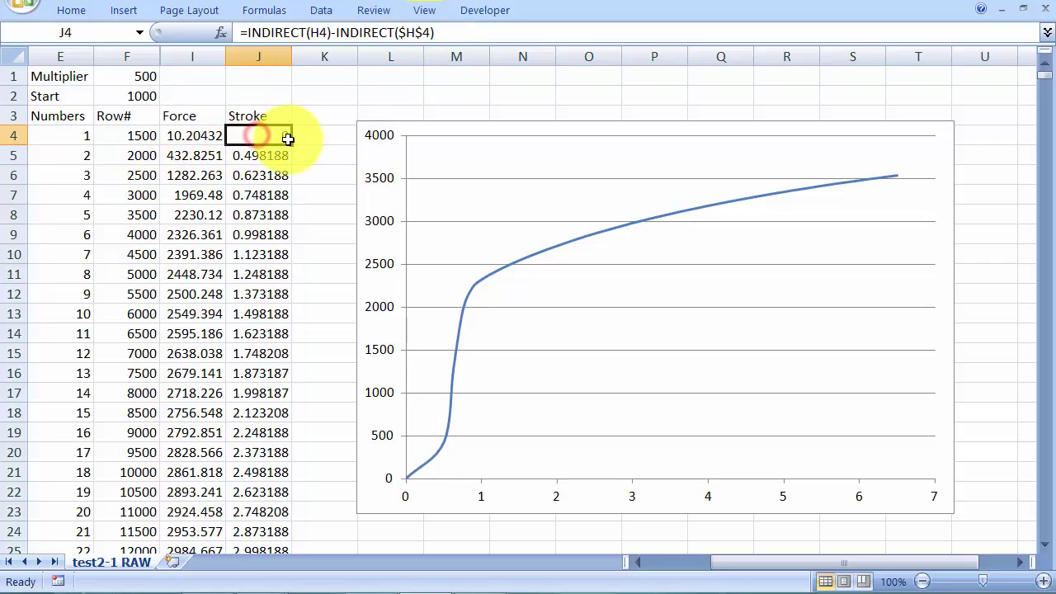
Step: Fill the offset stroke formula from J4 down to J12, then extend it from J9 to J21
drag(292, 144, 295, 305)
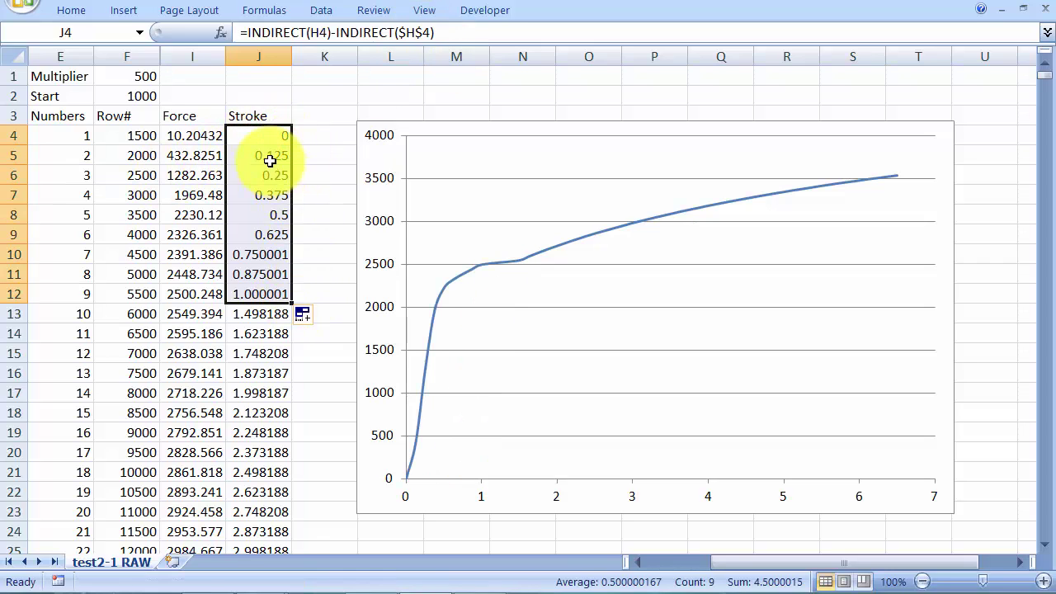
click(276, 175)
click(270, 249)
click(273, 173)
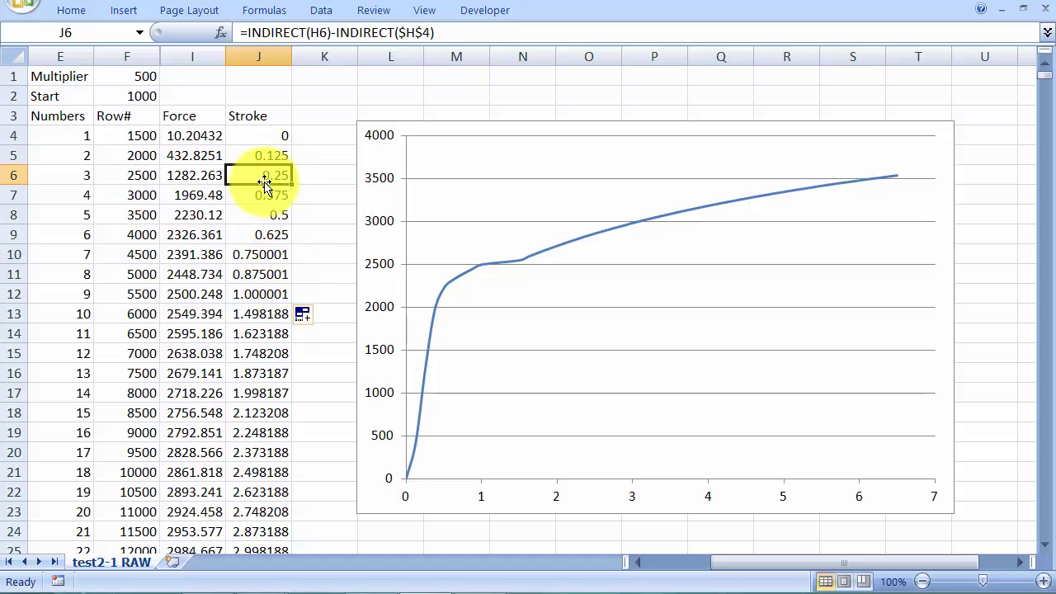
click(279, 236)
drag(291, 246, 290, 475)
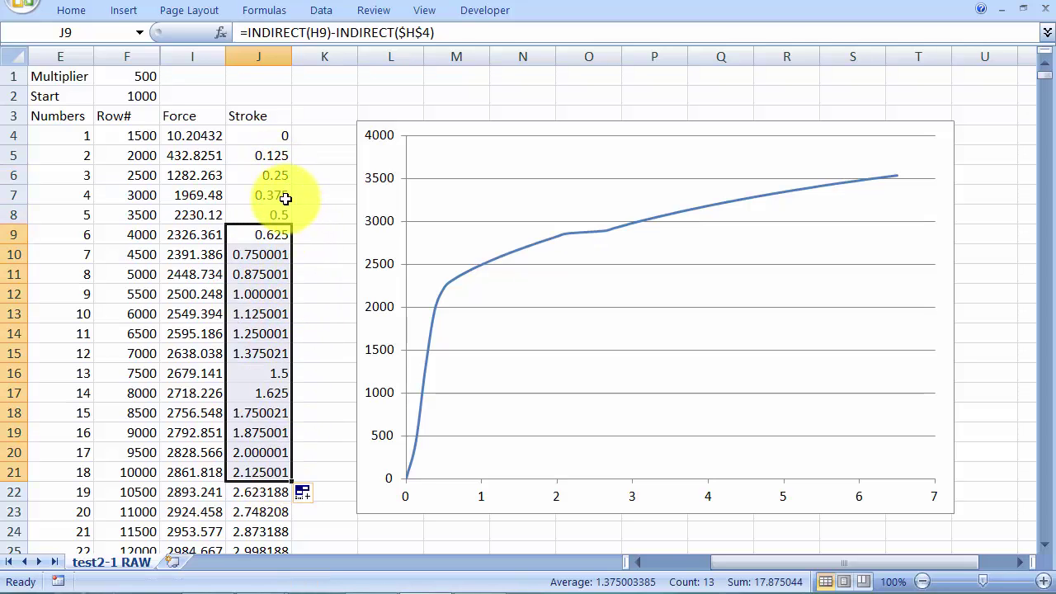
Step: Fill the offset stroke formula from J19 down to J53 and check the start of the curve at the chart's origin
click(270, 156)
click(266, 196)
click(265, 160)
click(264, 211)
click(258, 283)
scroll(259, 295, down, 1)
click(272, 312)
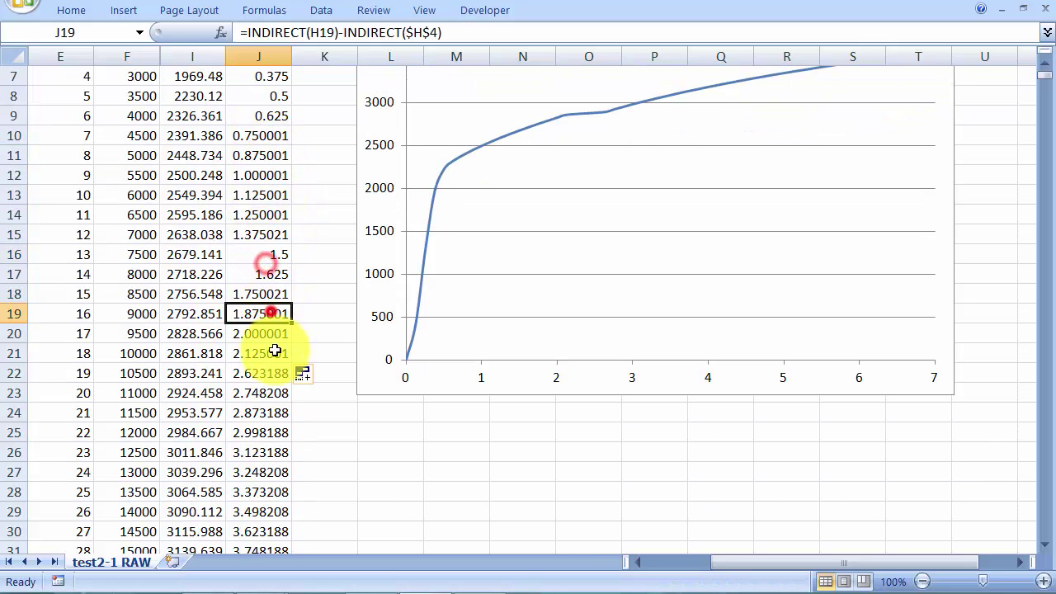
mouse_move(291, 350)
mouse_down()
mouse_move(272, 578)
mouse_move(272, 516)
mouse_up()
scroll(335, 273, up, 10)
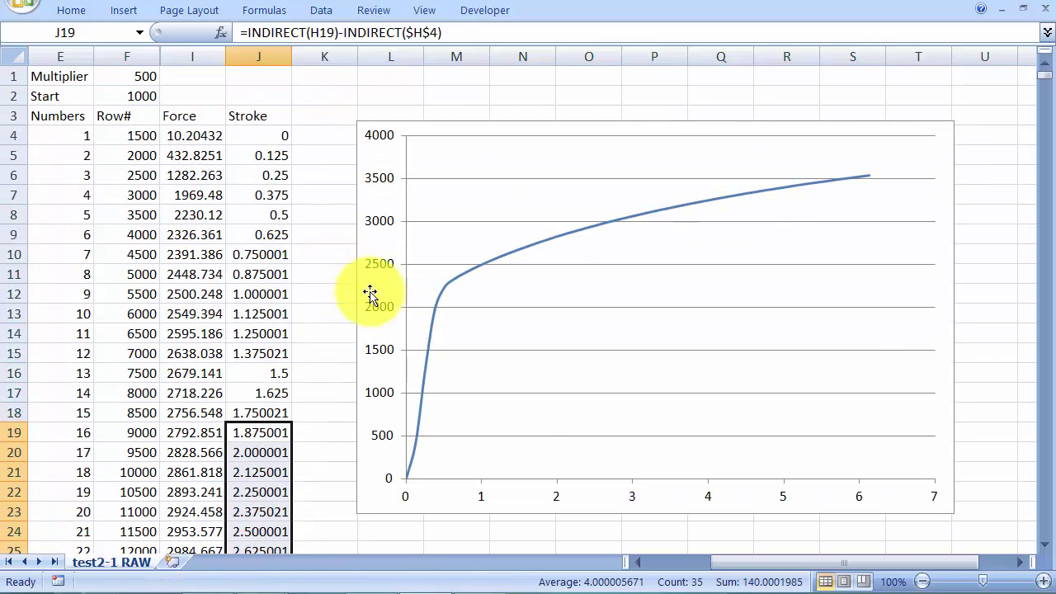
click(405, 478)
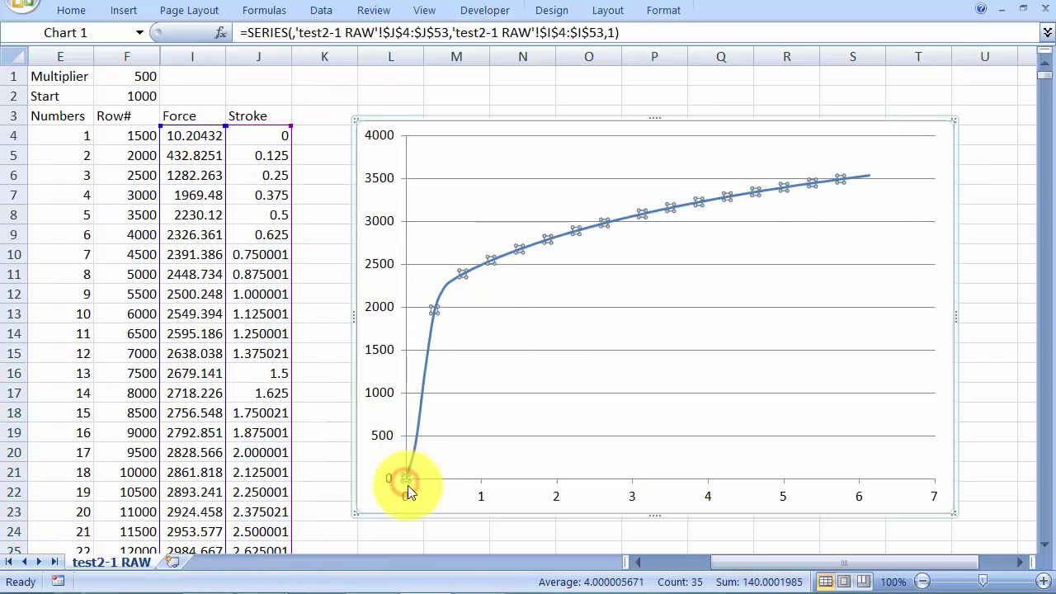
click(338, 276)
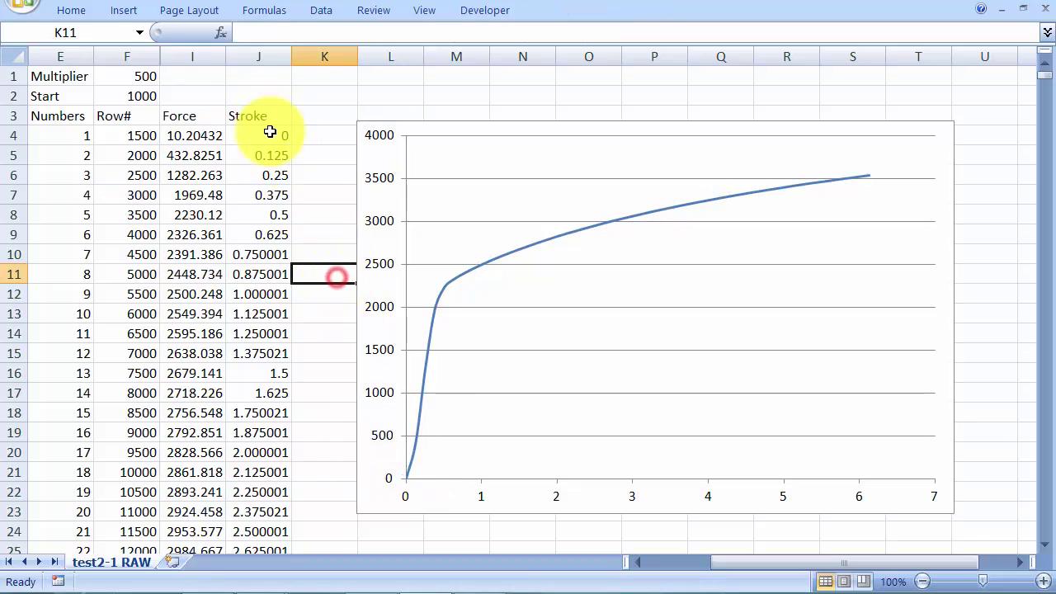
Step: Try multipliers of 1 and 20 in F1 to view the beginning of the curve in finer detail
click(221, 106)
click(121, 91)
click(138, 81)
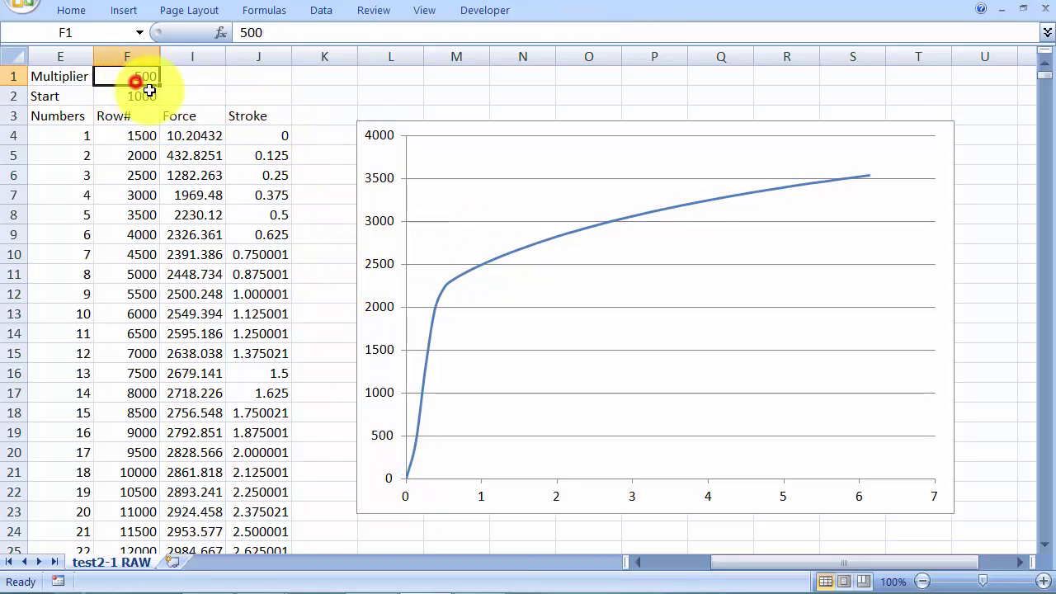
text(1)
key(Return)
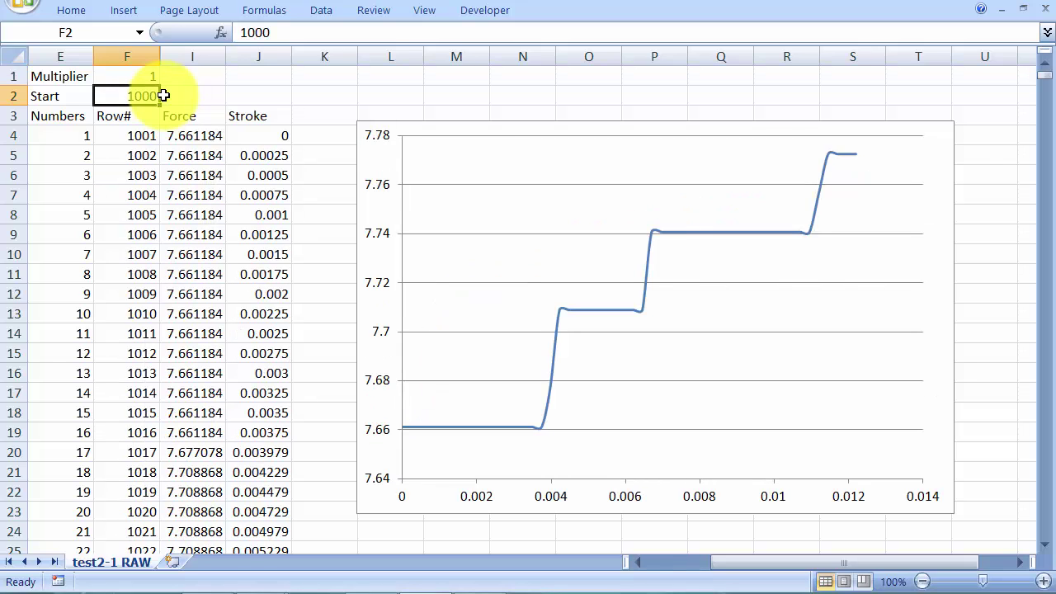
key(Up)
text(20)
key(Return)
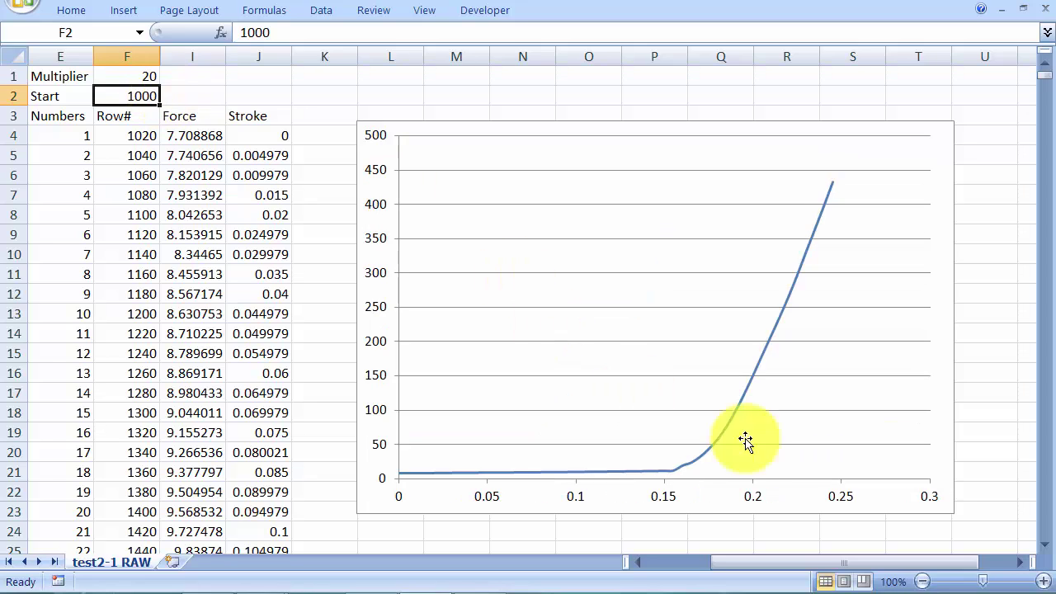
Step: Read the chart point where the force begins to rise, and try Start values of 2000 and 1500 in F2
click(684, 460)
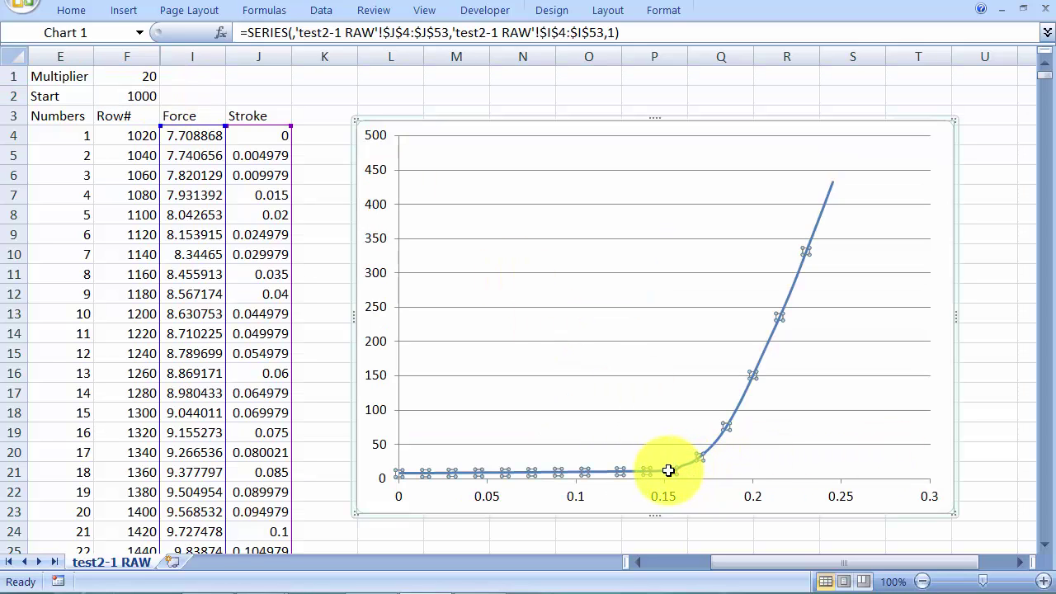
mouse_move(675, 469)
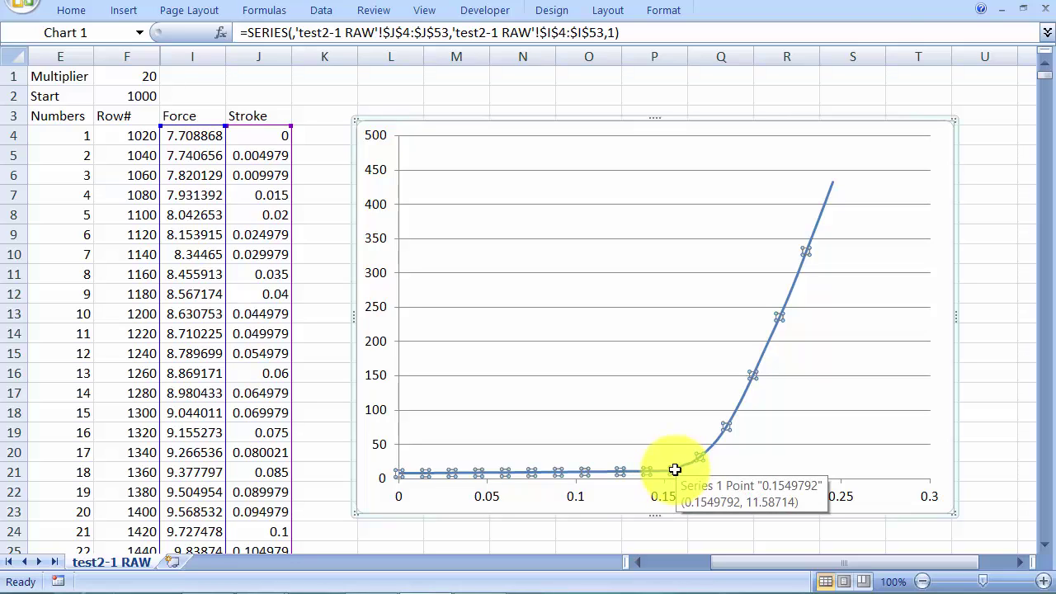
click(108, 92)
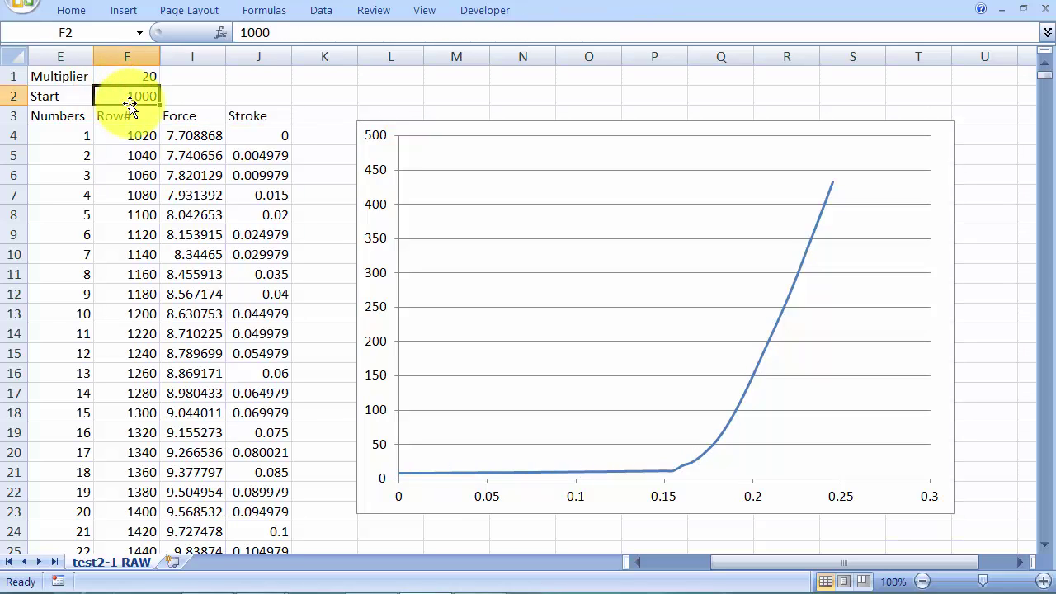
key(Return)
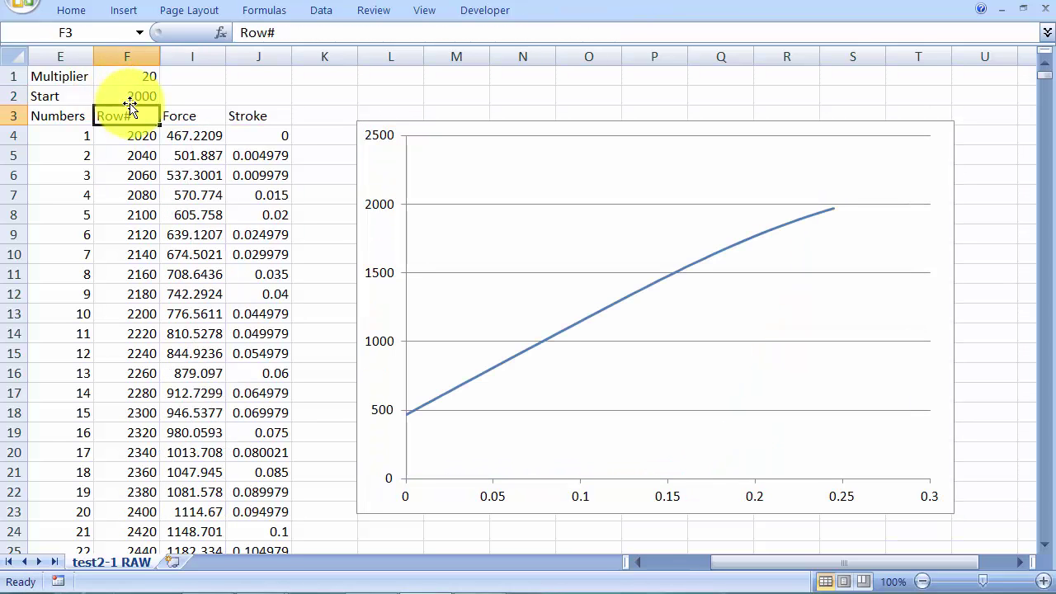
key(Up)
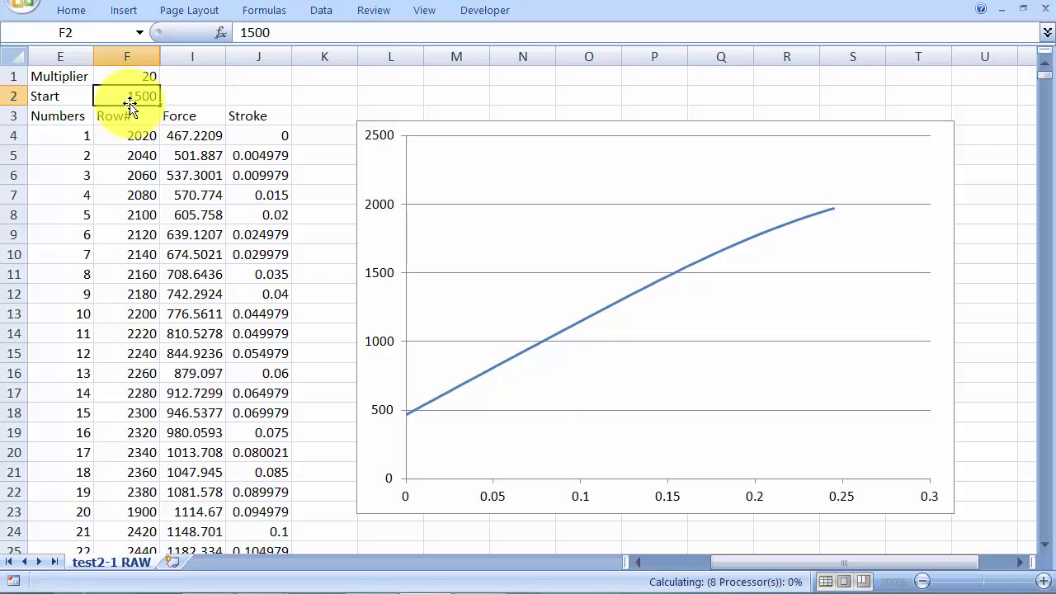
key(Return)
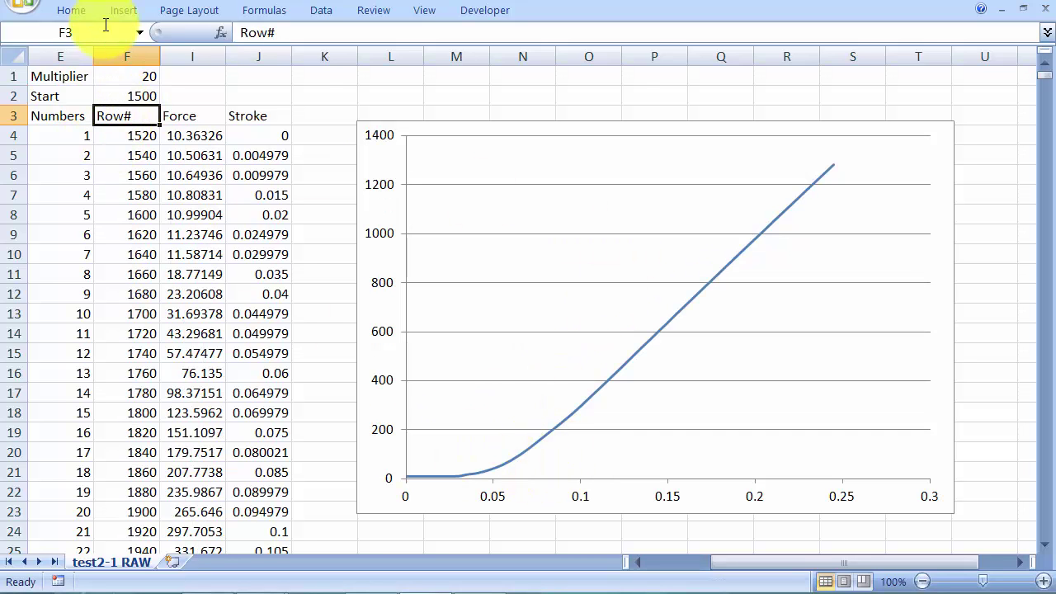
Step: Try multipliers of 200 and 300 in F1 to bring back the wider curve
double_click(135, 75)
text(0)
key(Return)
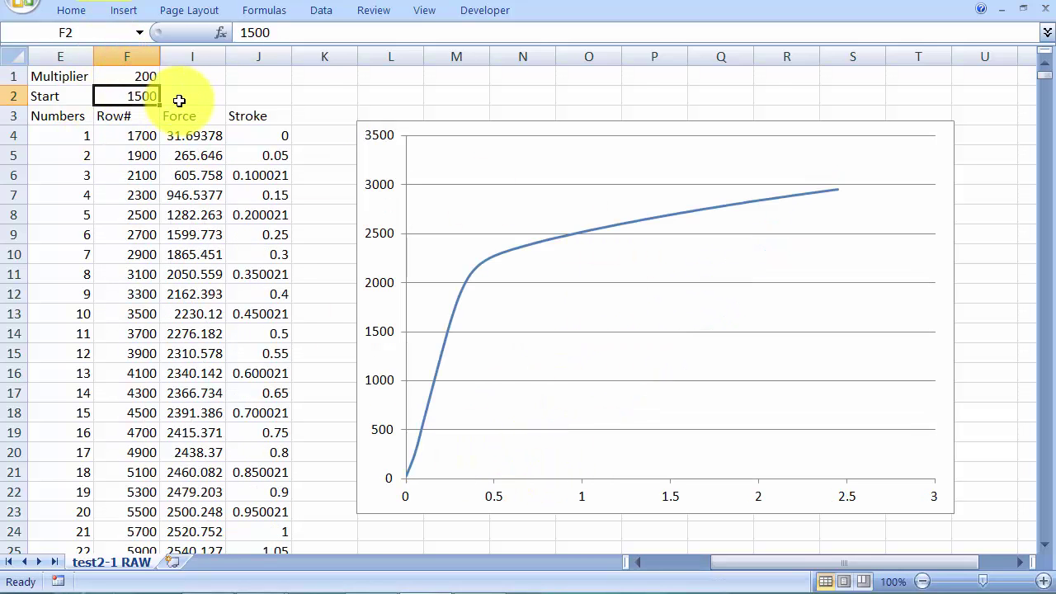
key(Up)
text(300)
key(Return)
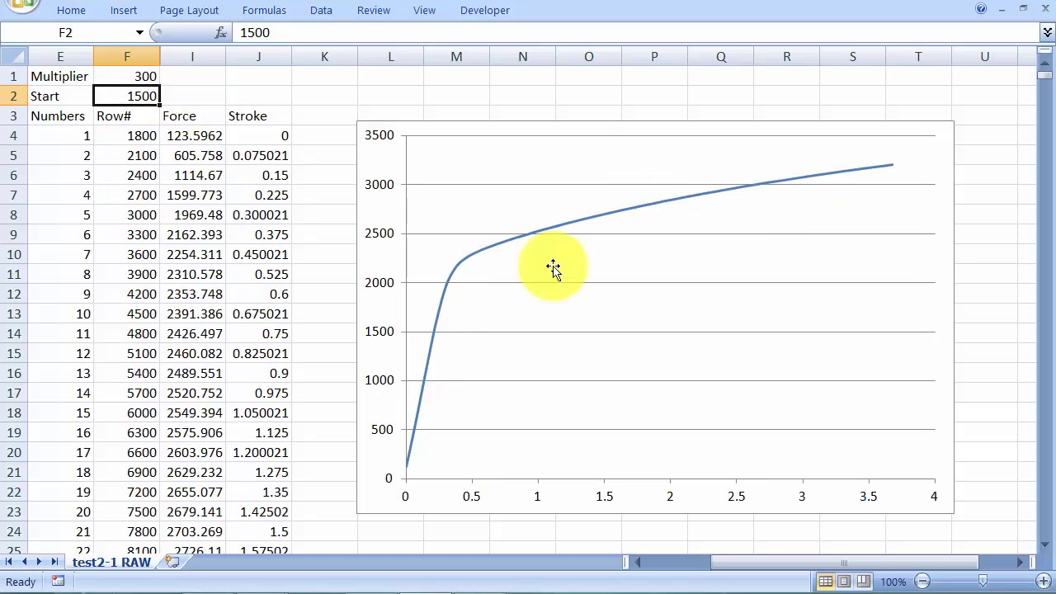
Step: Review the first row's row number and force formulas, and replace the formula in F4 with =F2
click(132, 135)
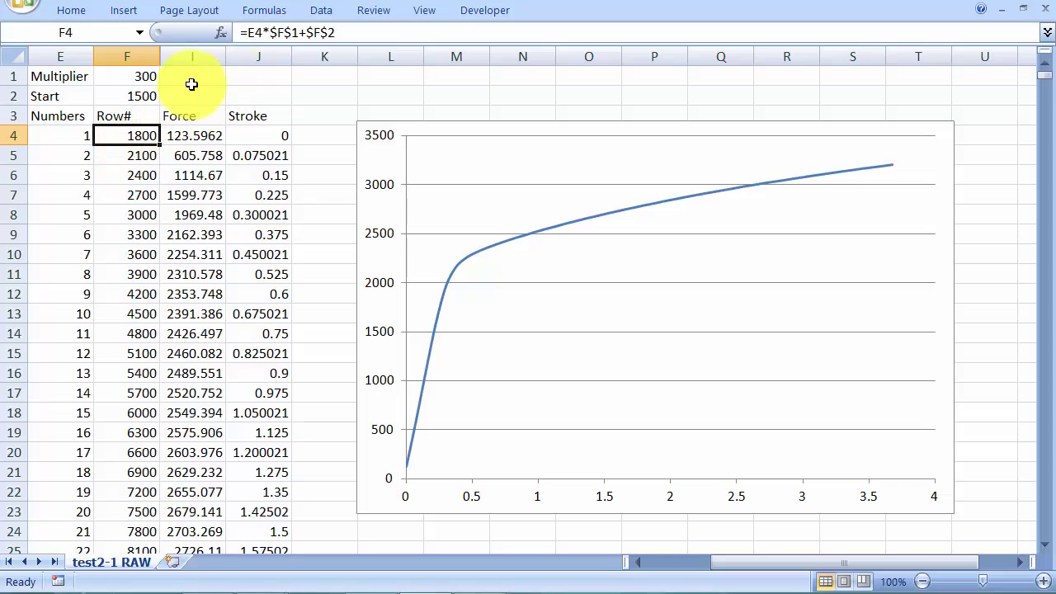
click(199, 133)
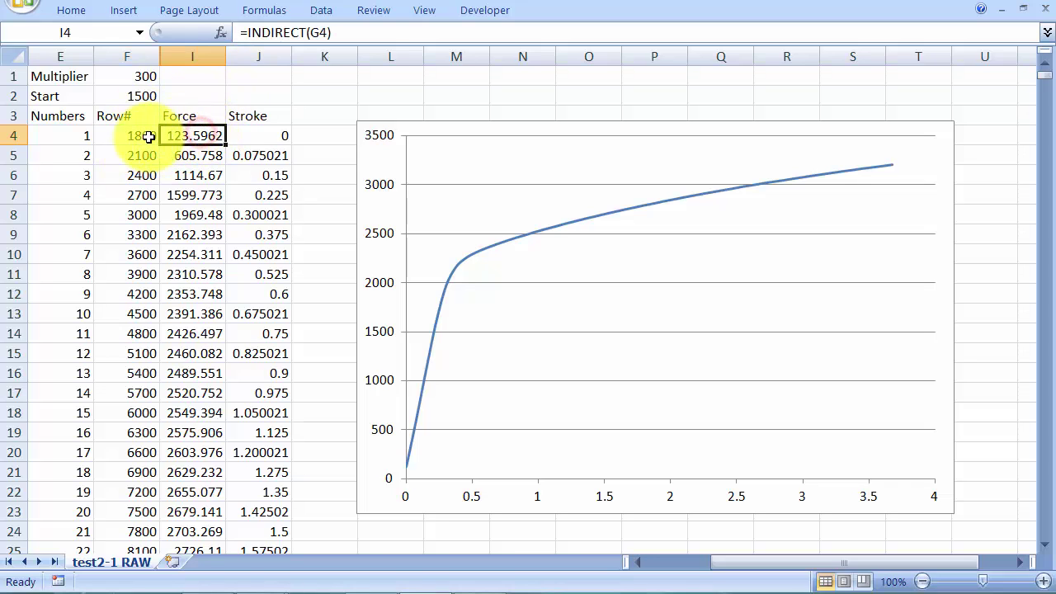
click(123, 136)
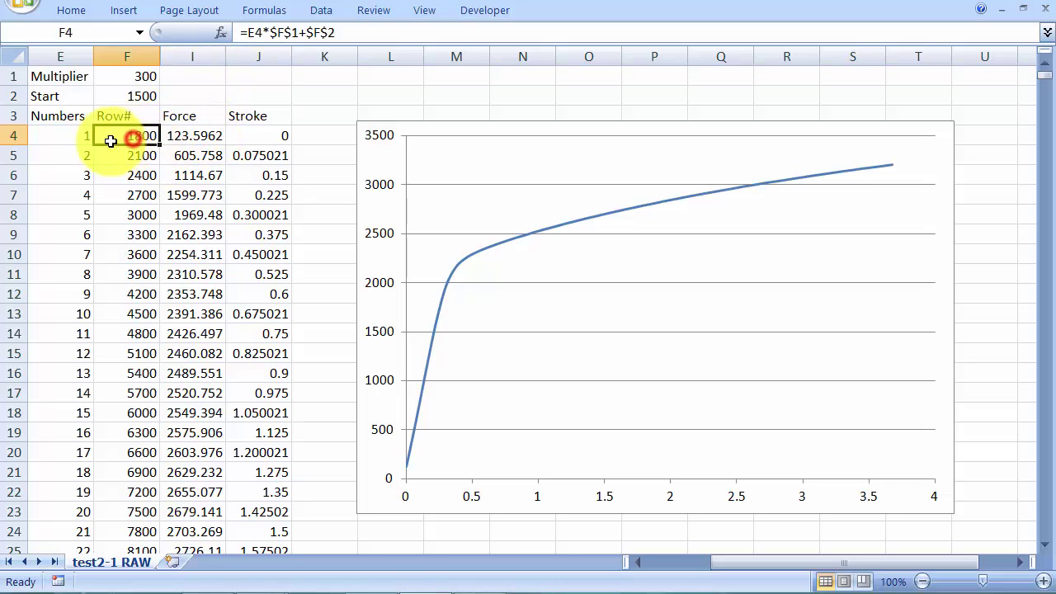
click(342, 32)
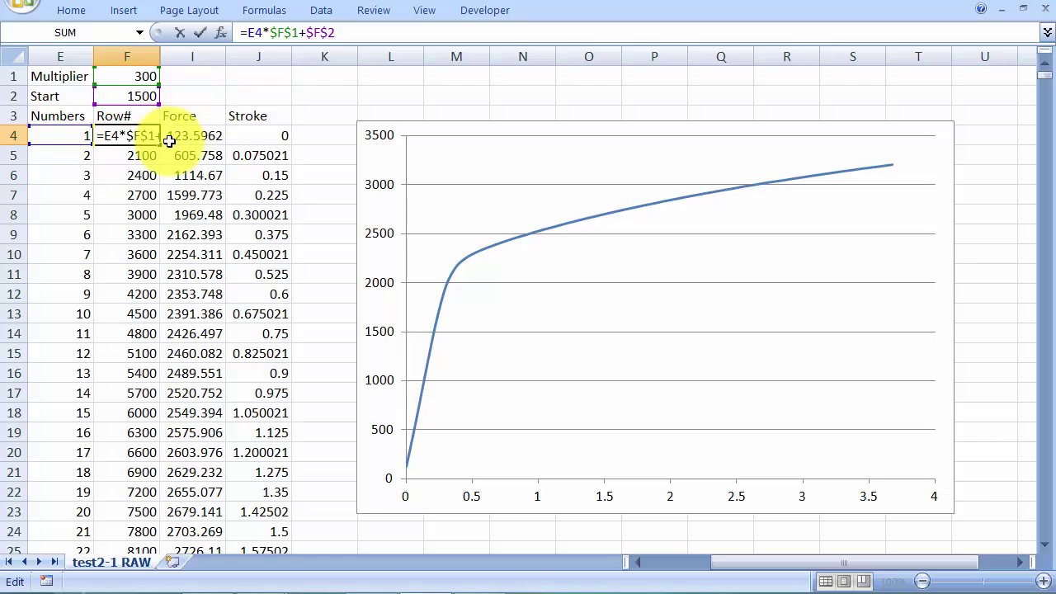
key(Escape)
key(Return)
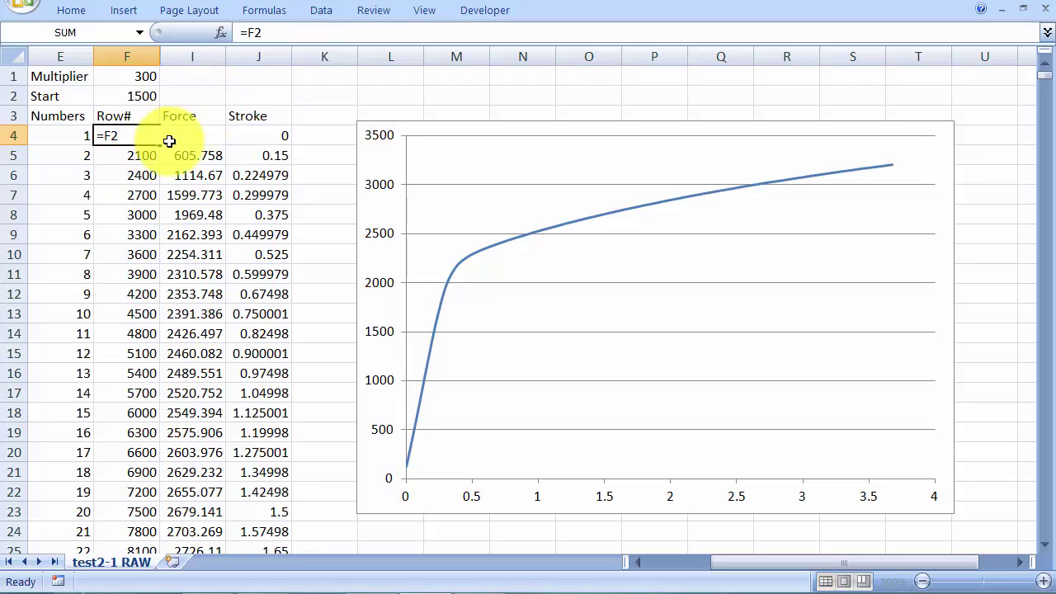
Step: Enter =E5*$F$1+$F$2 in F5 as the second row number, with absolute references to the multiplier and Start cells
text(=)
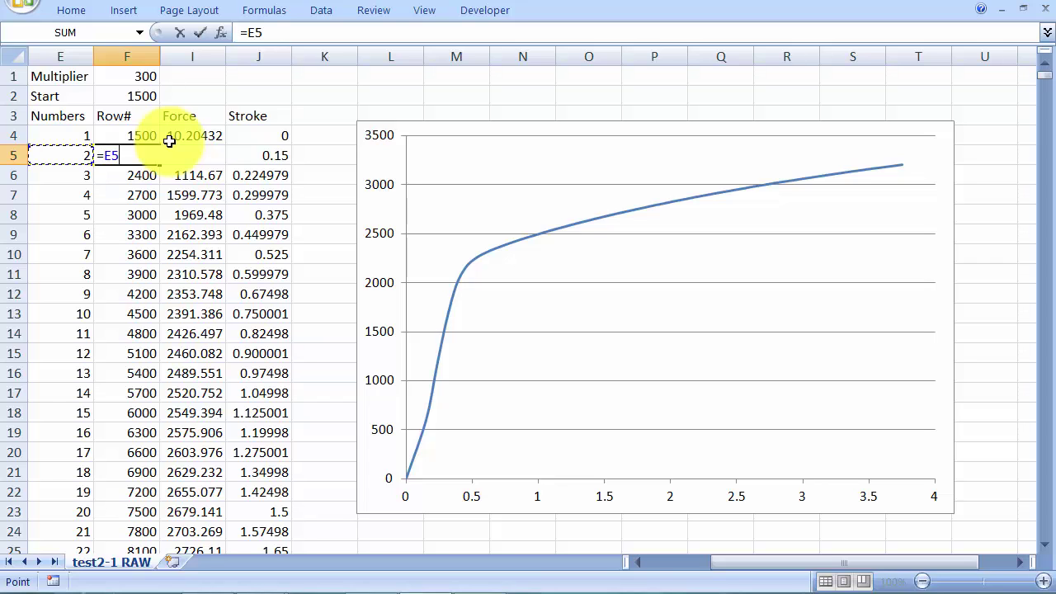
text(E5*)
key(Up)
key(Up)
key(Up)
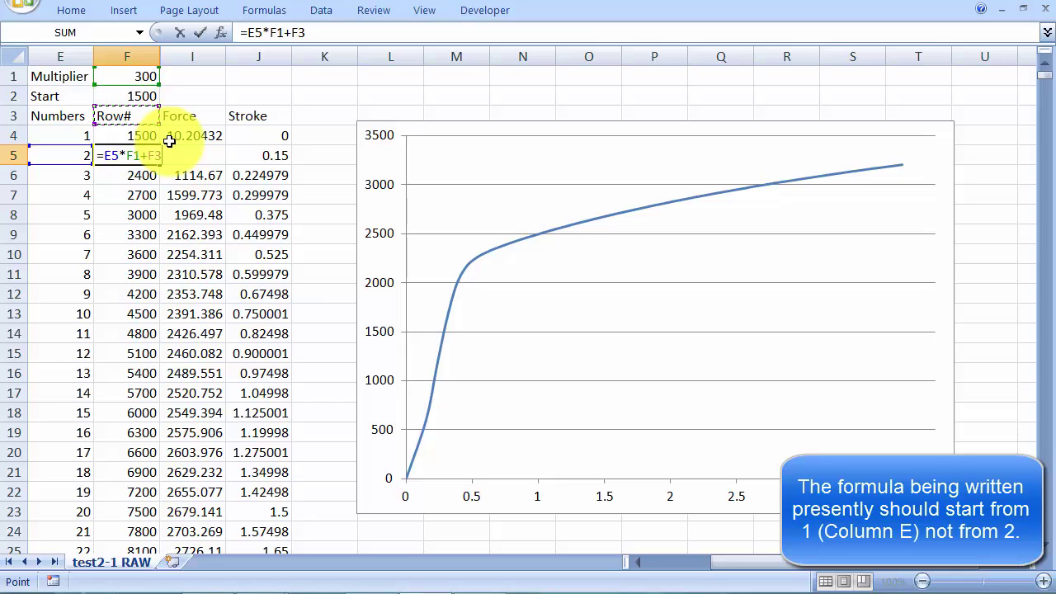
key(F4)
click(278, 33)
key(F4)
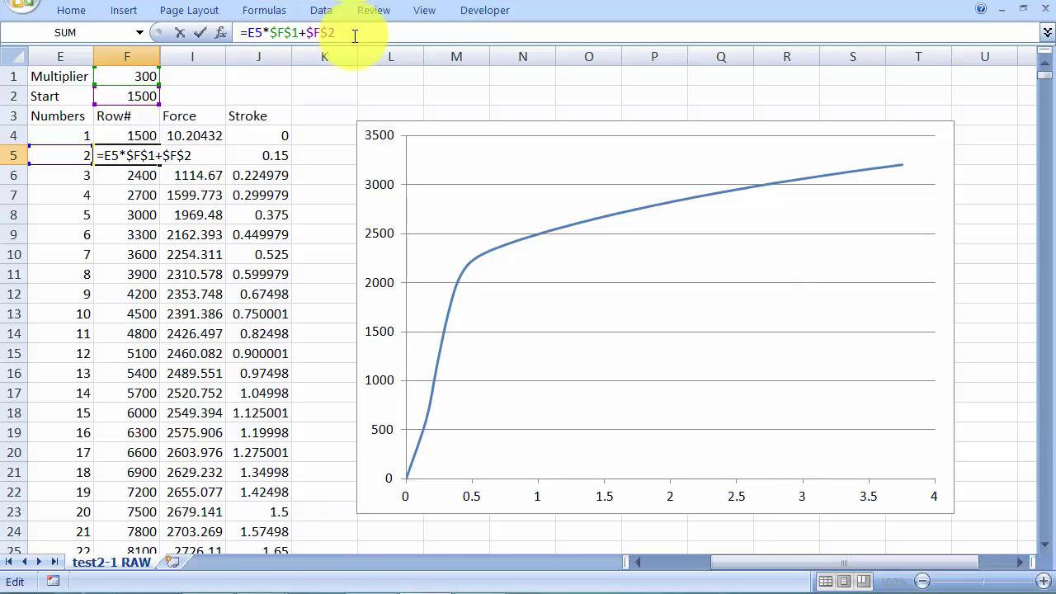
key(Return)
Step: Fill the row number formula from F5 down the Row# column and check the first row number in F4
click(134, 155)
drag(158, 163, 143, 517)
scroll(189, 319, up, 10)
click(137, 135)
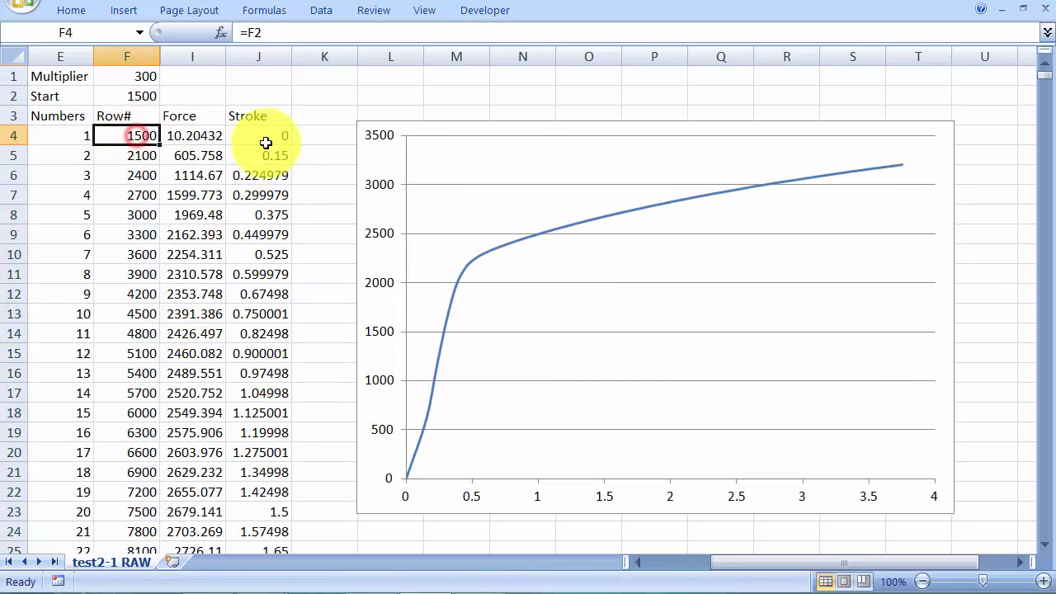
Step: Test the revised row numbers with Start values of 1100, 1300 and 1400 in F2, finishing with 1500
click(134, 78)
click(142, 96)
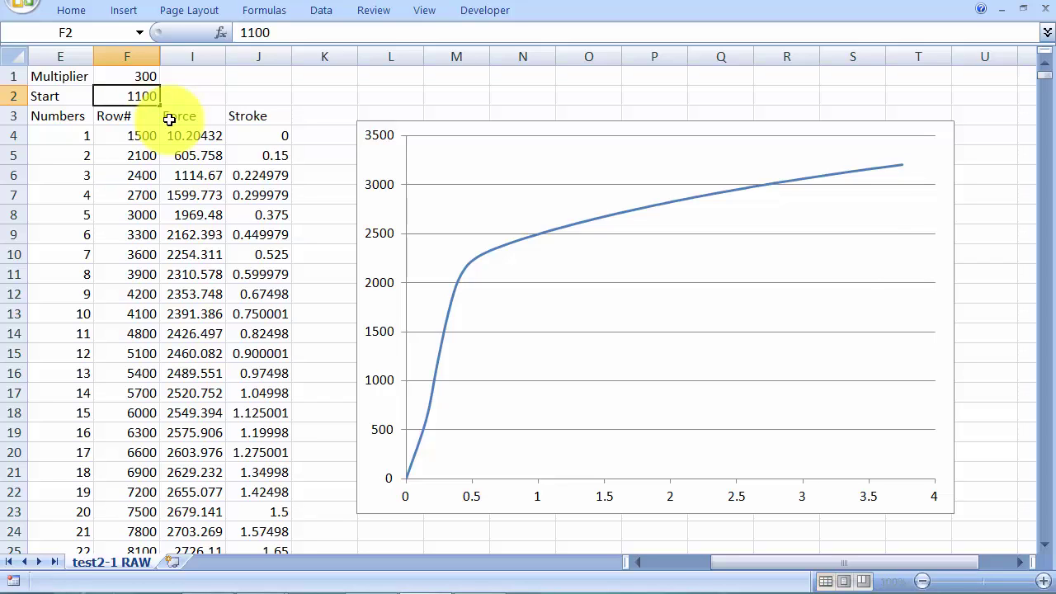
key(Return)
click(136, 100)
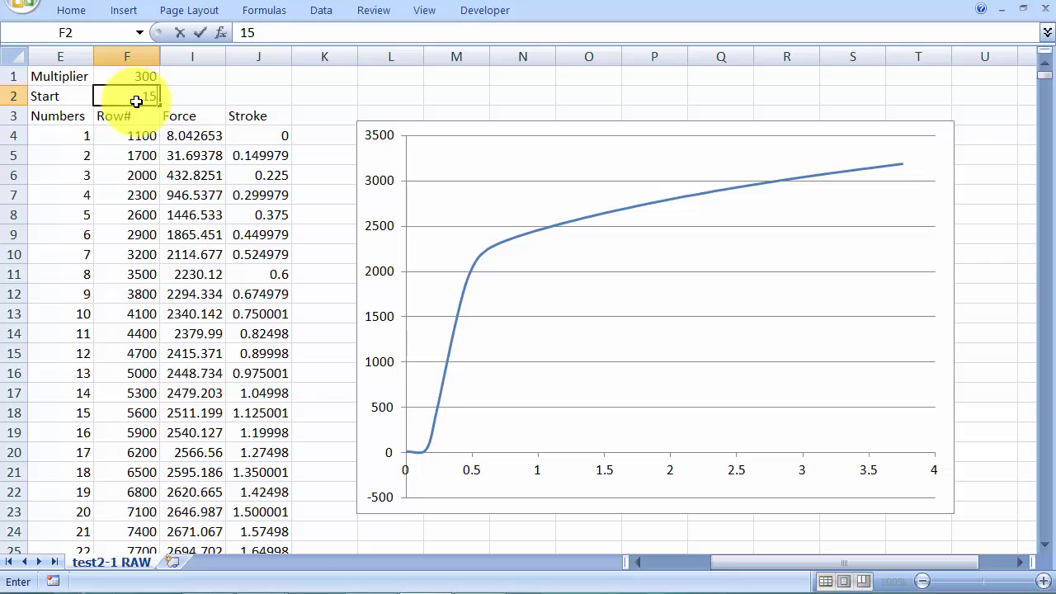
key(Return)
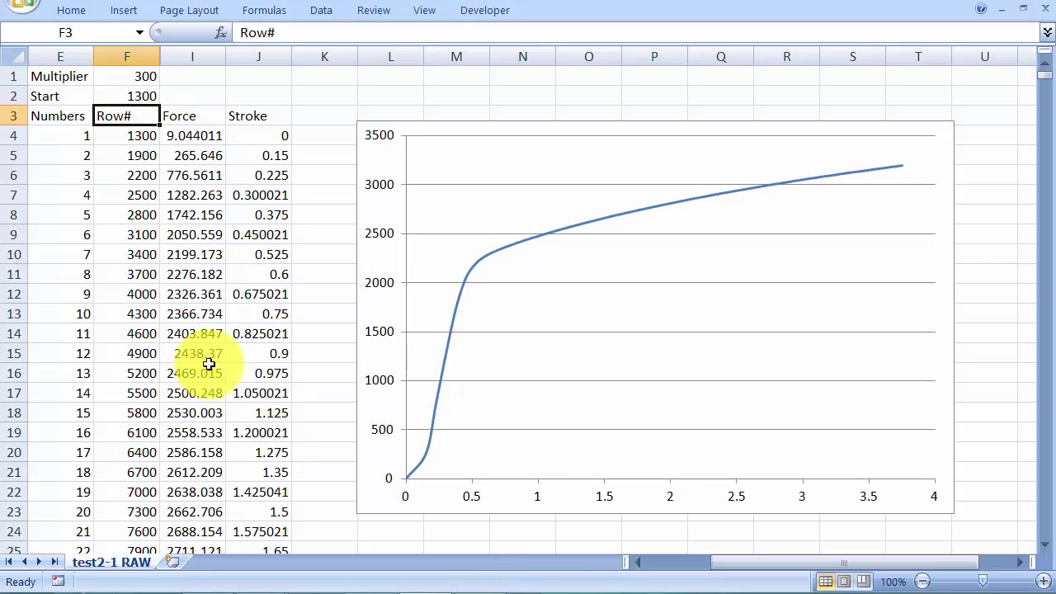
click(151, 91)
text(1400)
key(Return)
click(116, 92)
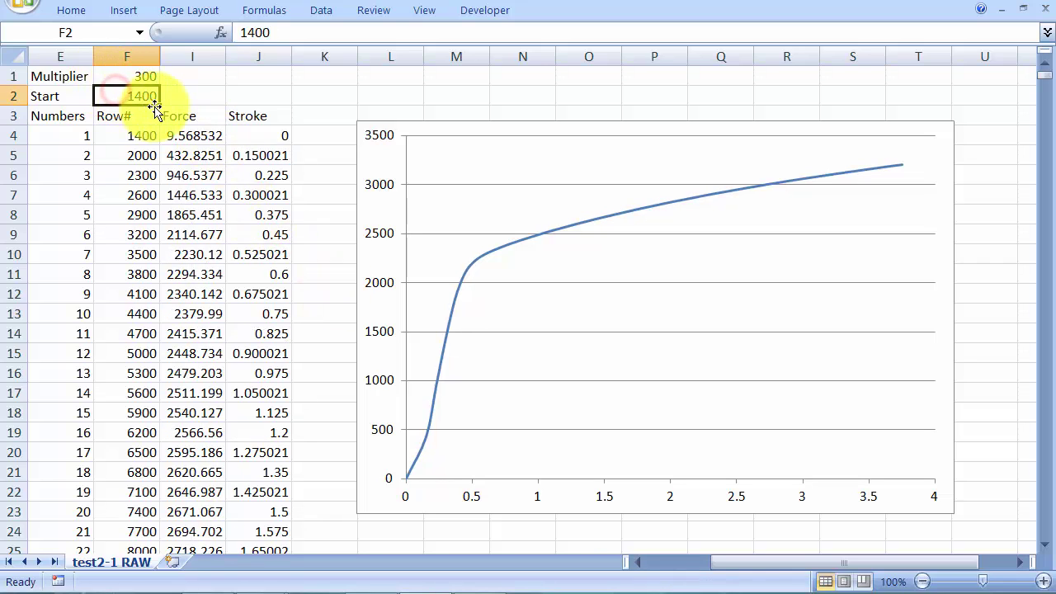
text(1500)
key(Return)
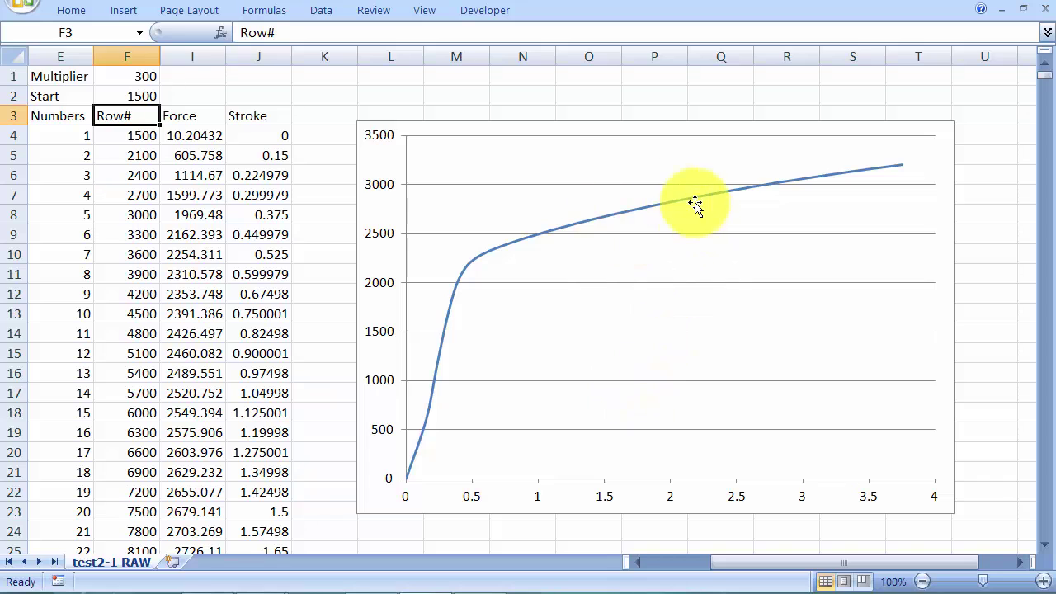
Step: Set the multiplier in F1 to 400, then raise it to 500 to cover more of the curve
click(142, 77)
text(400)
key(Return)
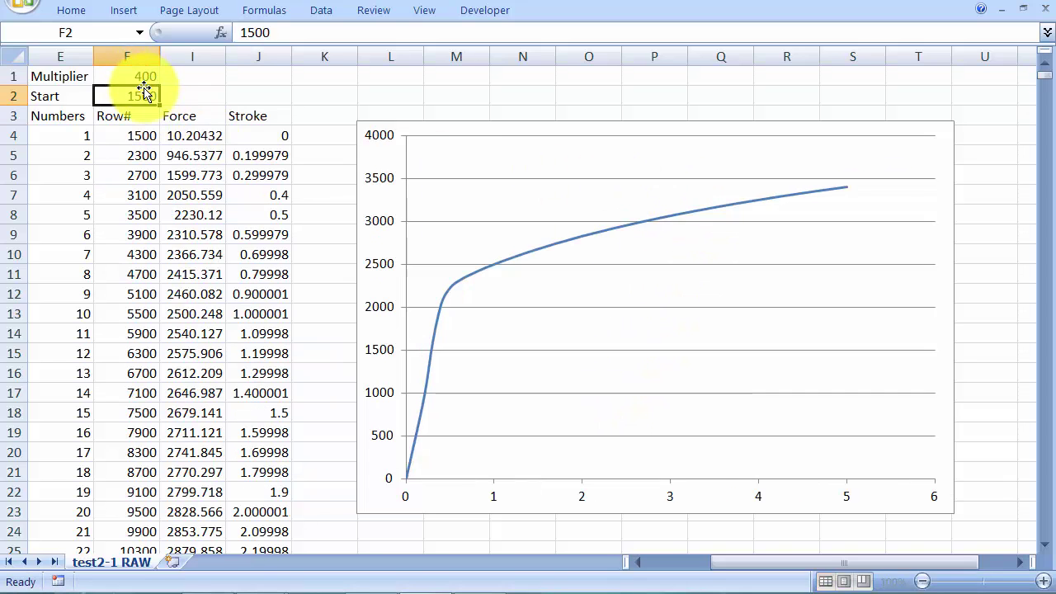
click(140, 76)
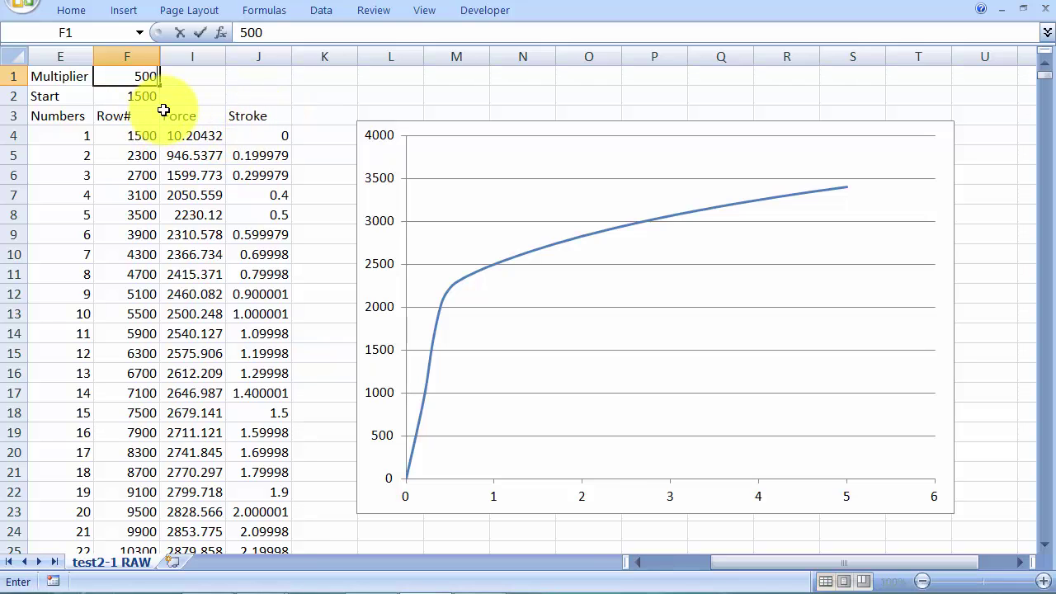
key(Return)
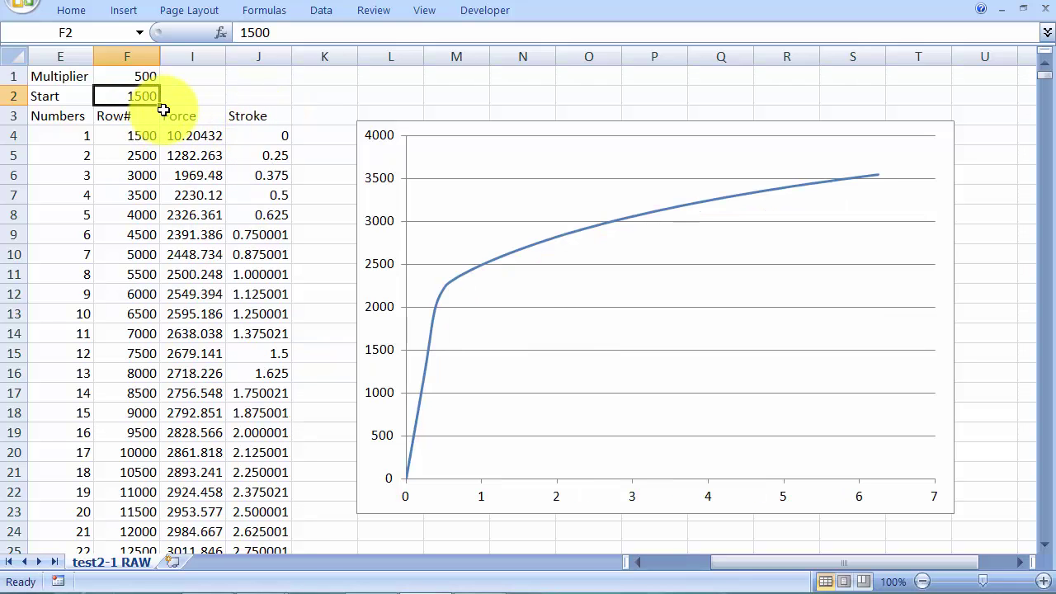
click(330, 97)
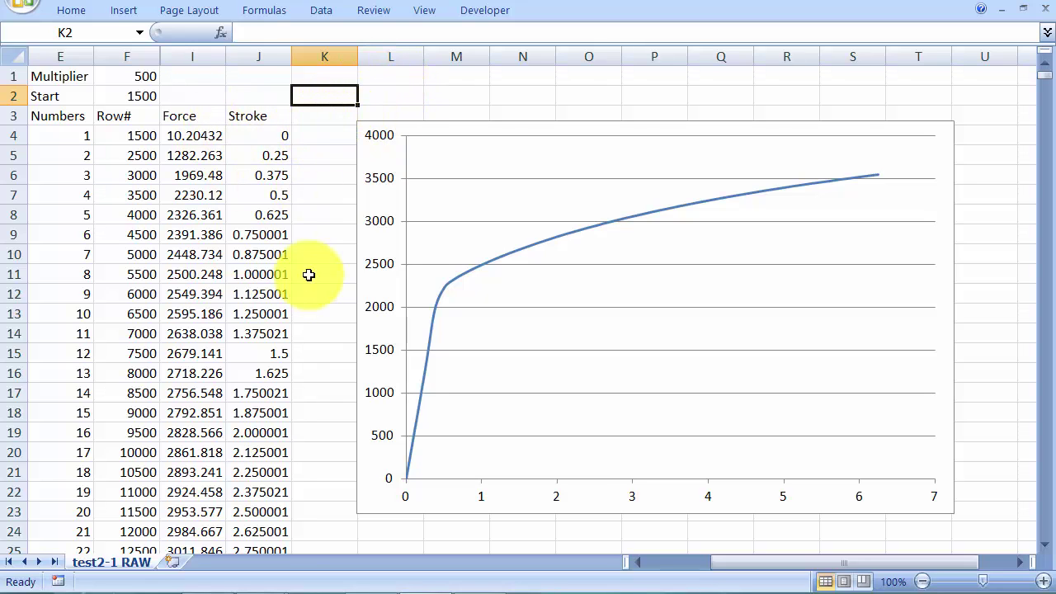
Step: Examine the offset stroke formulas in the first three stroke cells, J4 to J6
click(276, 137)
click(275, 172)
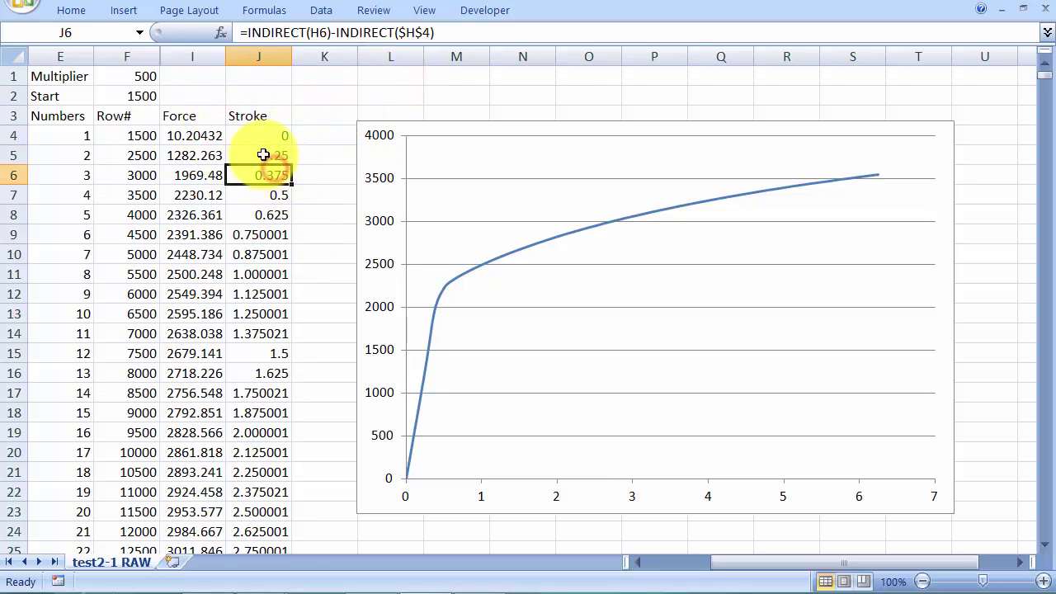
click(264, 154)
click(267, 136)
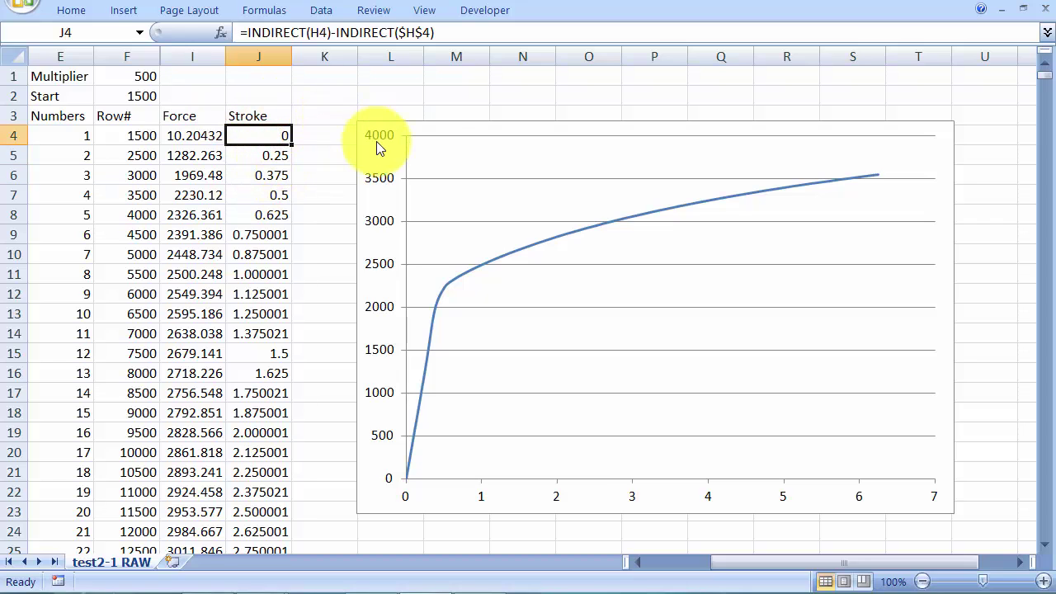
Step: Try a multiplier of 600 in F1 to see how far the force-stroke curve extends
click(366, 184)
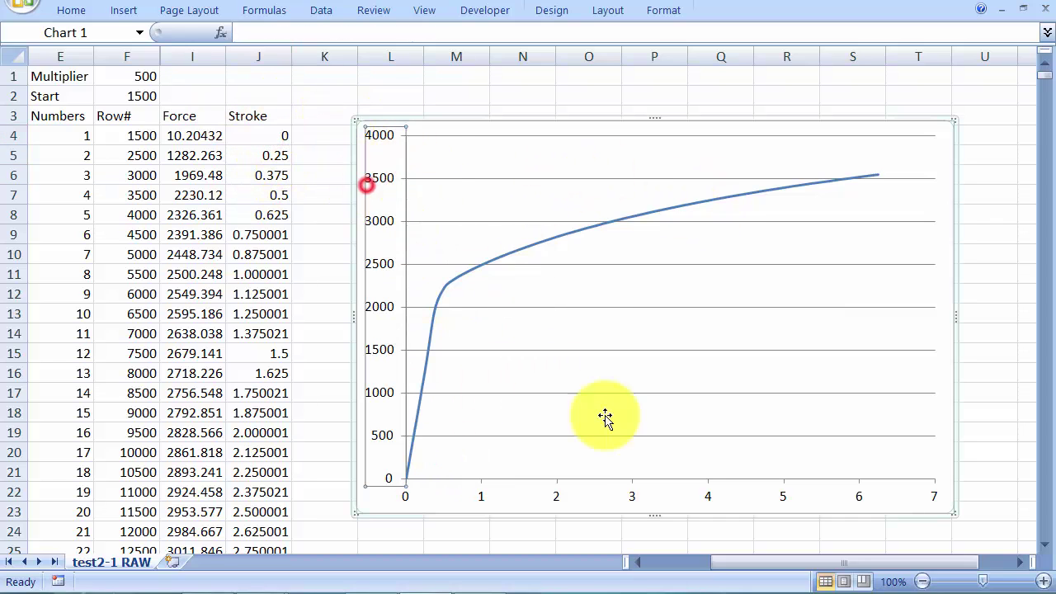
click(219, 77)
click(123, 73)
text(6)
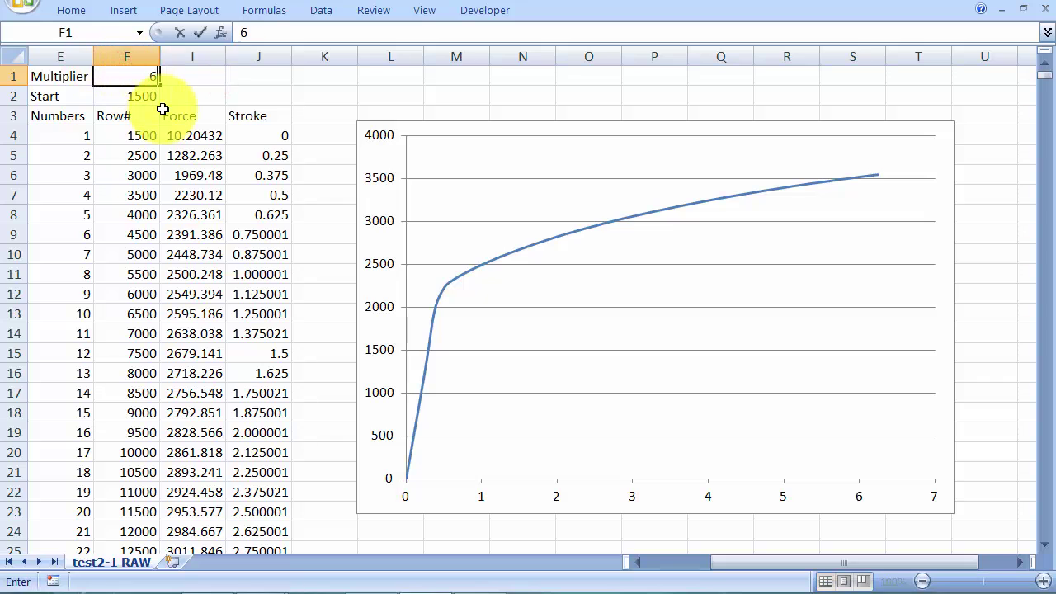
text(00)
key(Return)
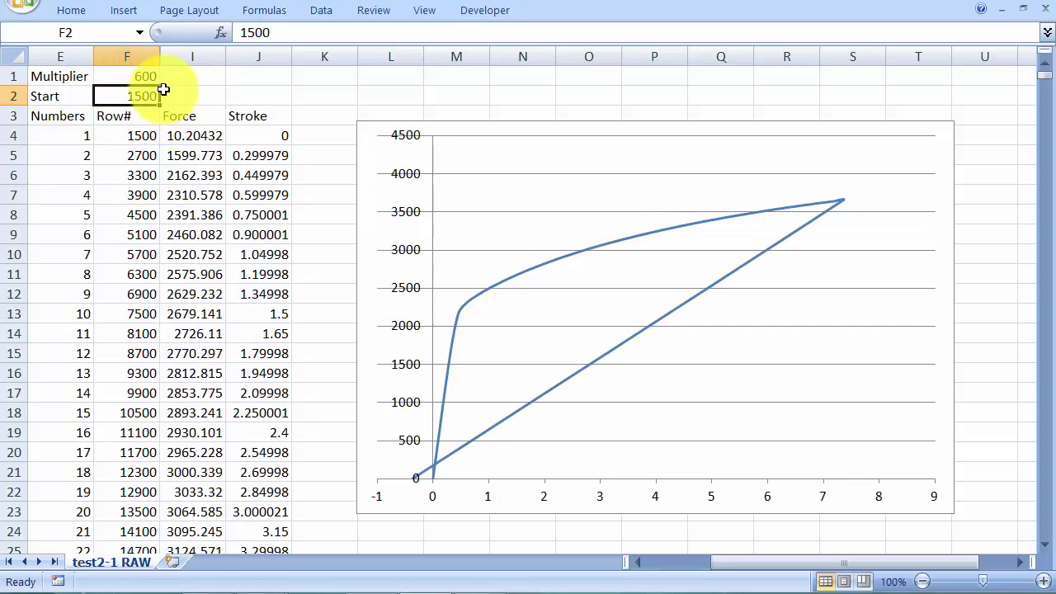
Step: Set the multiplier in F1 to 550
click(131, 74)
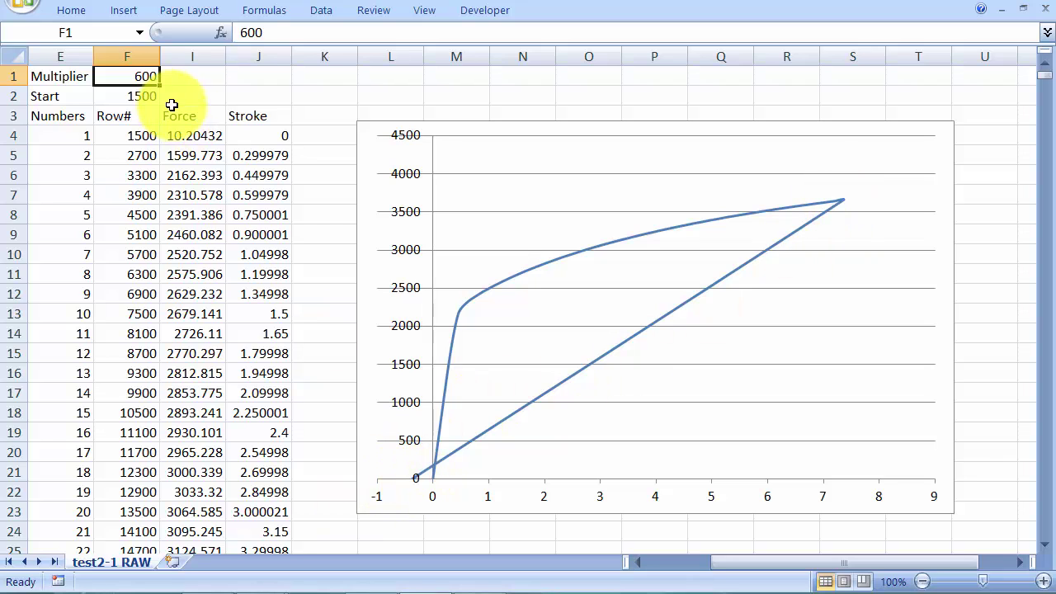
text(0)
key(Return)
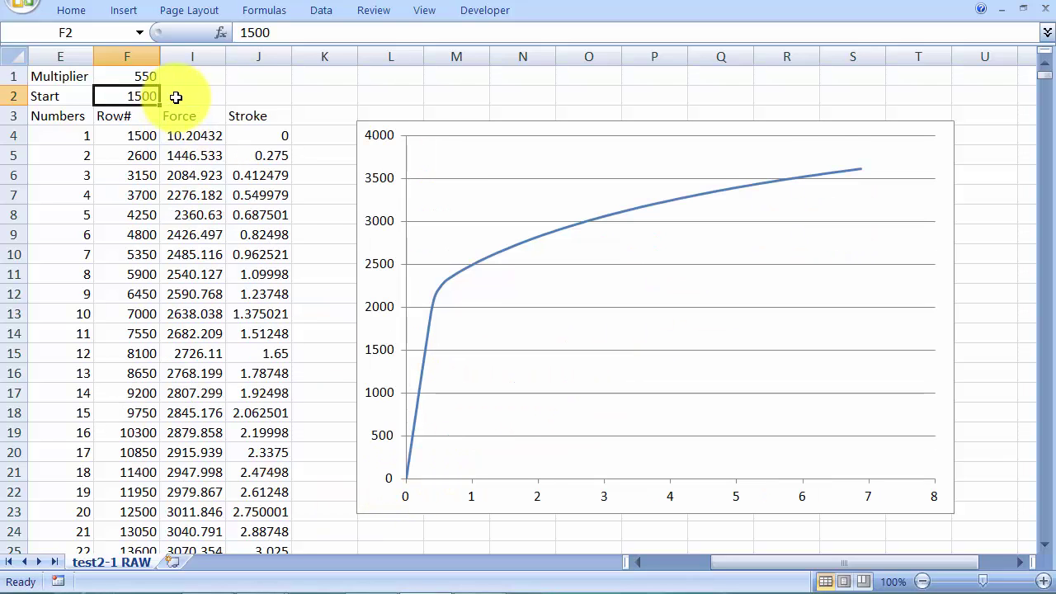
Step: Check the last row number formula in F53 at the end of the reduced data
scroll(209, 332, down, 8)
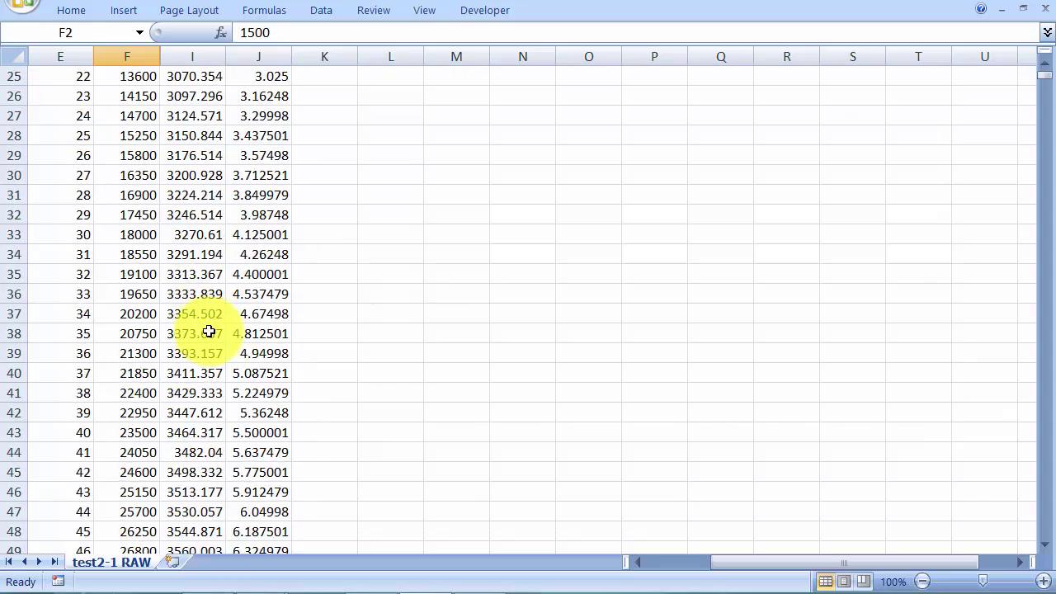
scroll(209, 332, down, 3)
click(124, 453)
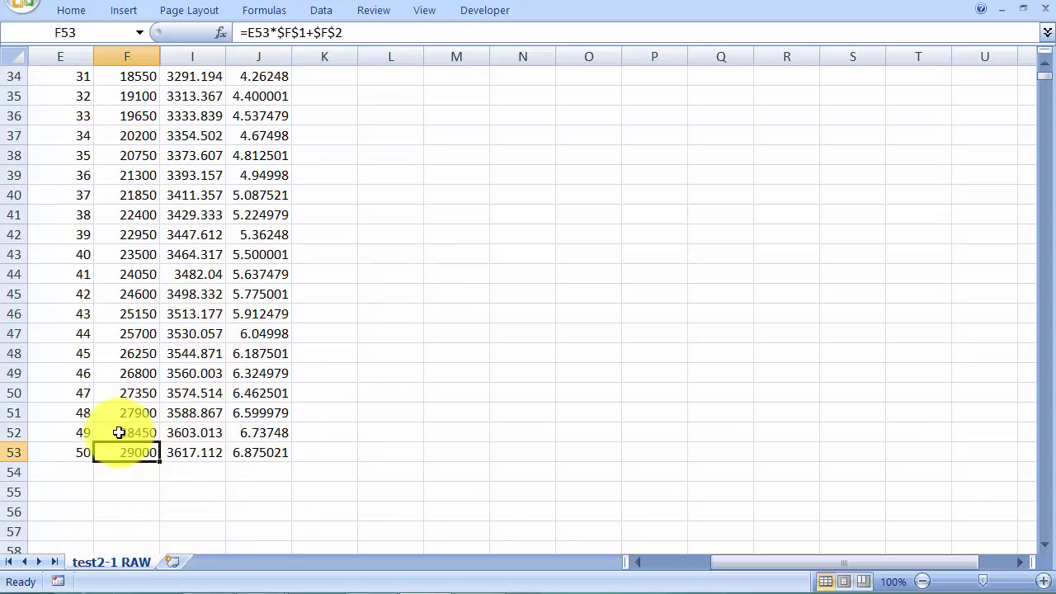
scroll(278, 391, up, 11)
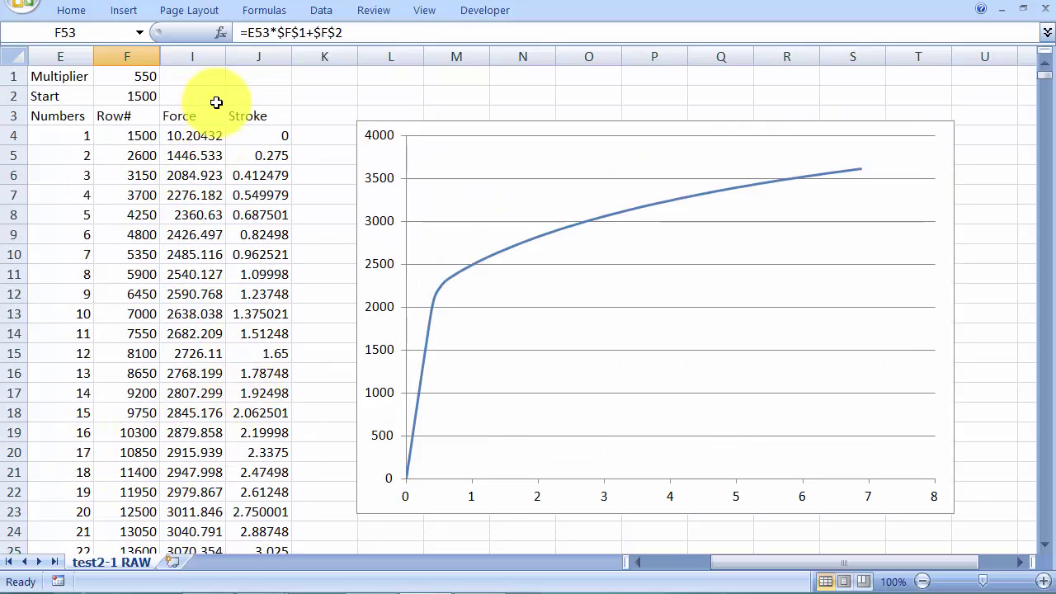
Step: Examine the row number, force and stroke formulas in the first rows of the reduced table, starting at row 4
click(213, 79)
click(175, 135)
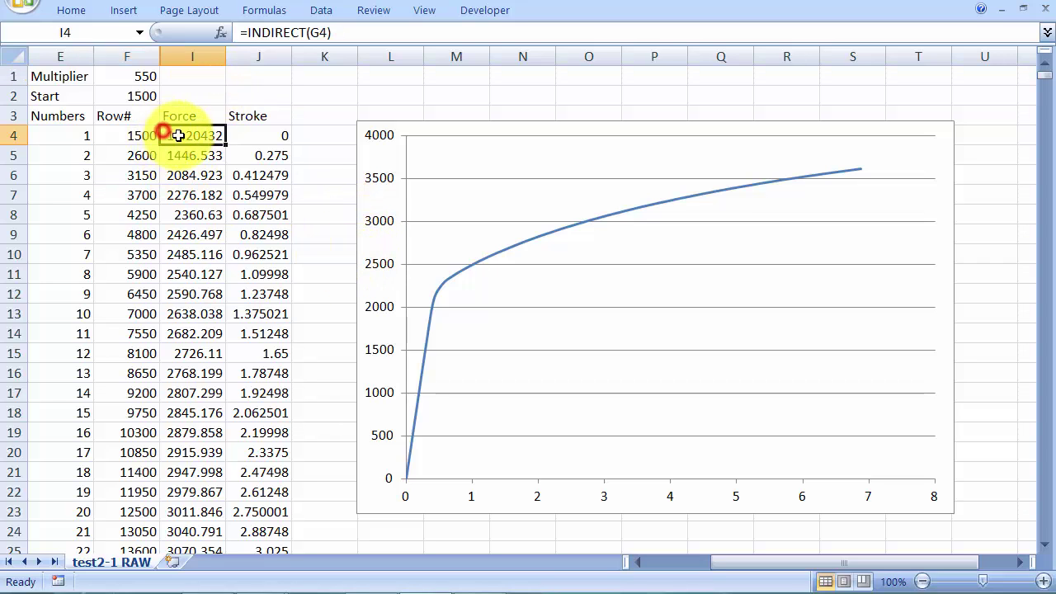
click(136, 136)
click(192, 136)
click(256, 135)
click(196, 139)
click(186, 167)
click(198, 154)
click(150, 153)
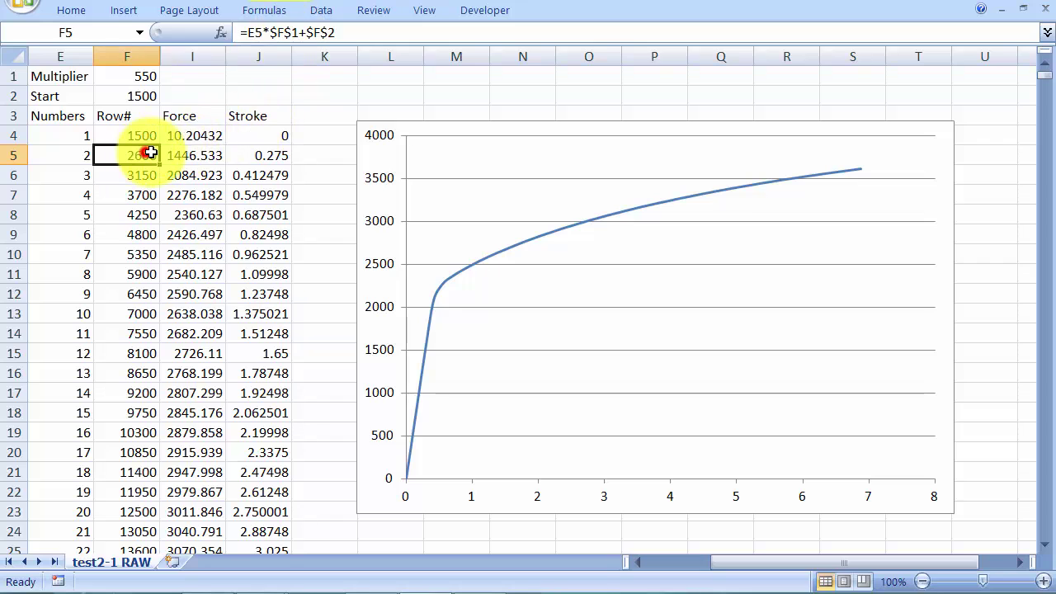
click(234, 94)
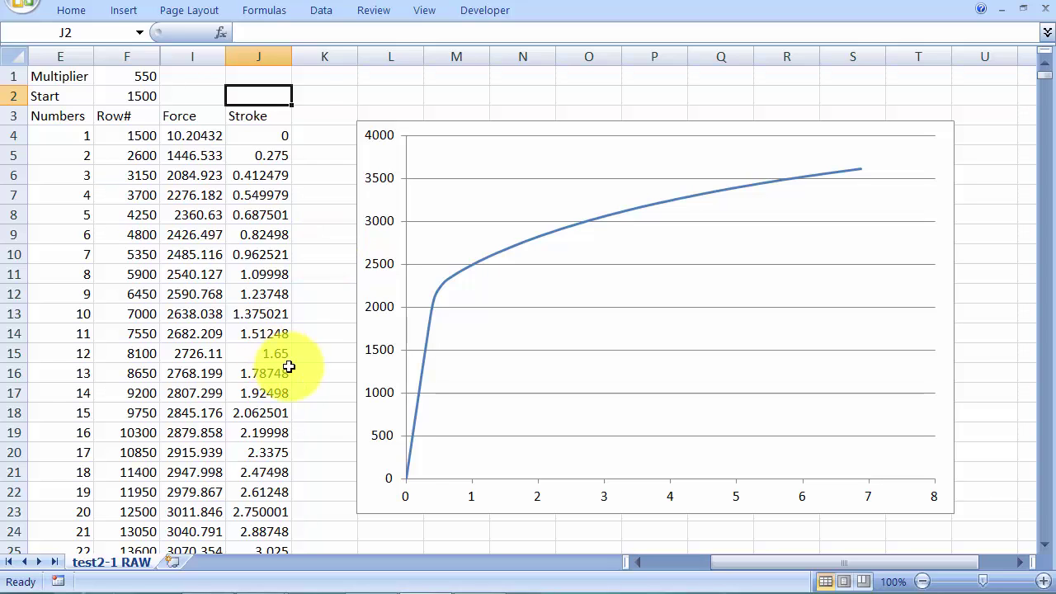
click(470, 587)
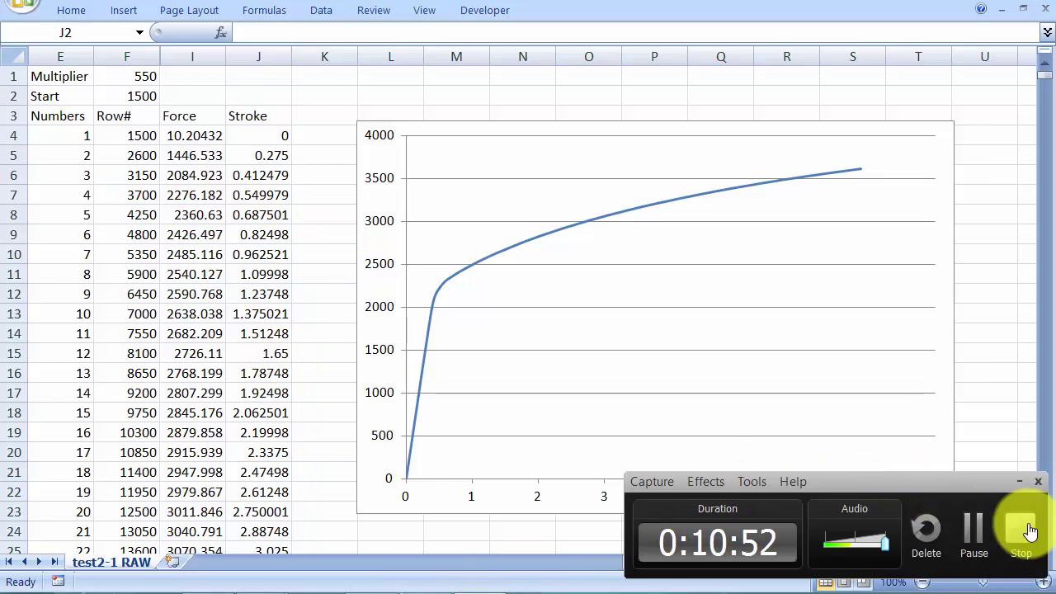